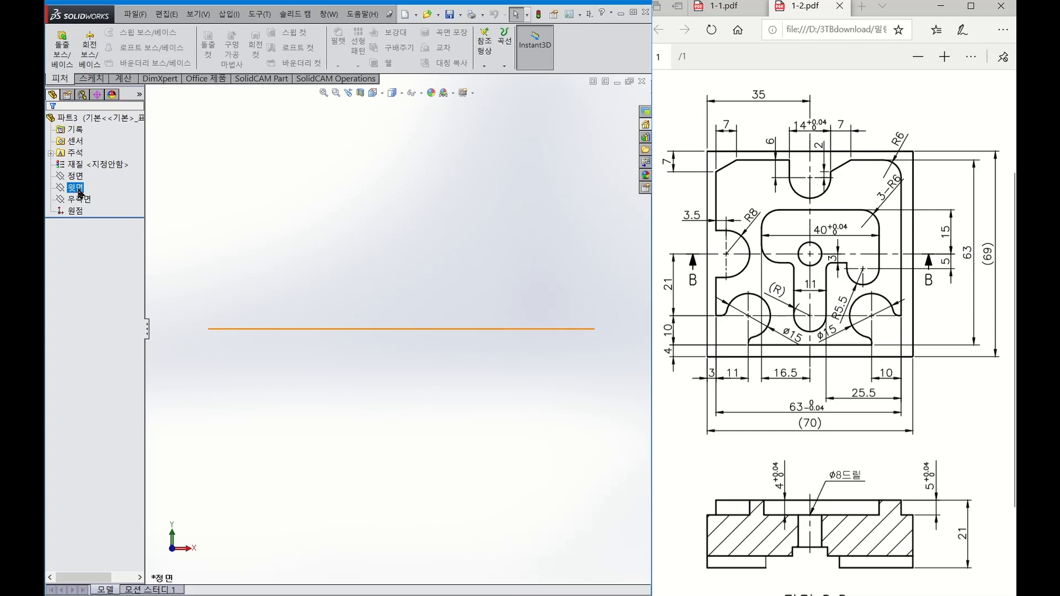
# Start a sketch on the top plane and draw a corner rectangle about 80 mm wide from the origin.
pyautogui.rightClick(80, 191)
pyautogui.click(85, 174)
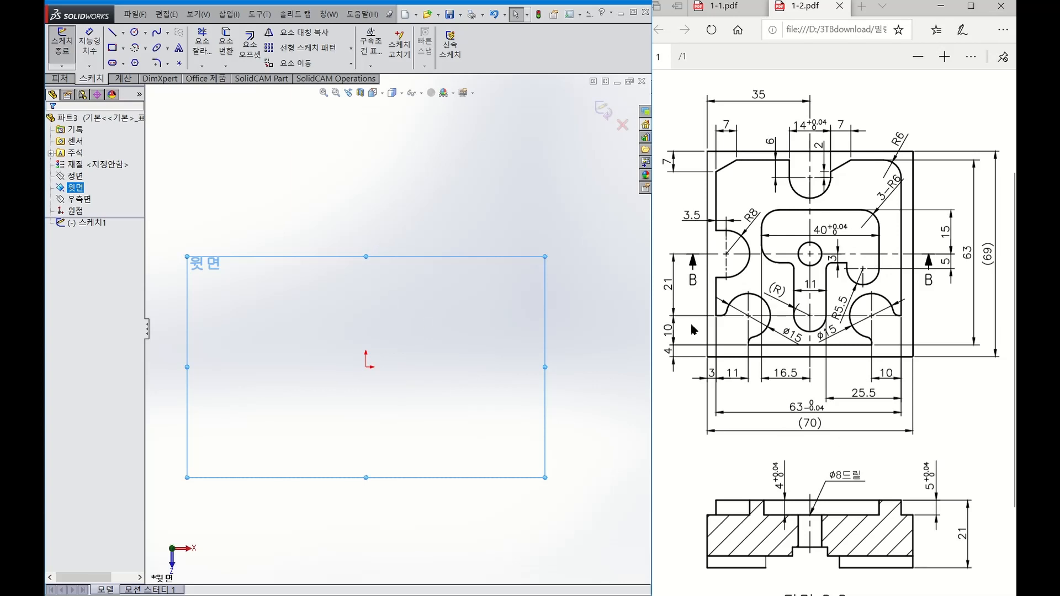
pyautogui.scroll(2, 406, 325)
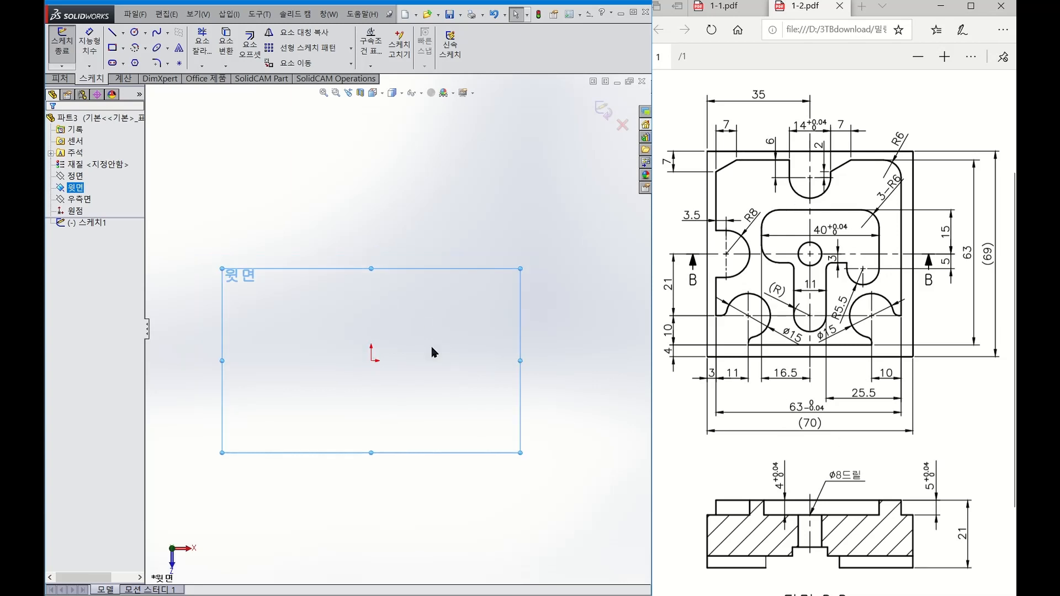
pyautogui.scroll(-3, 464, 326)
pyautogui.scroll(-2, 458, 301)
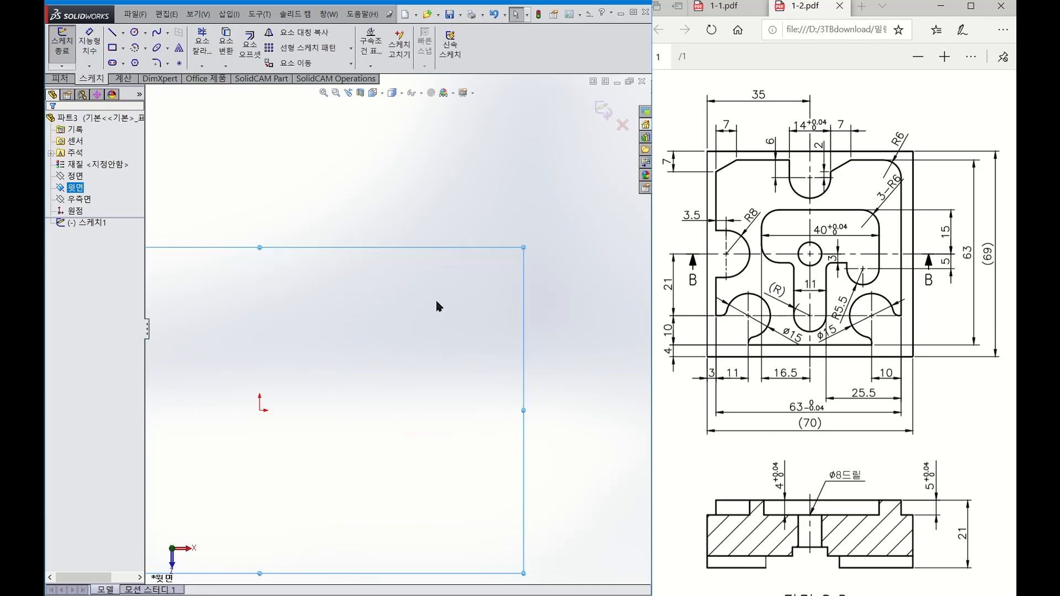
pyautogui.click(112, 51)
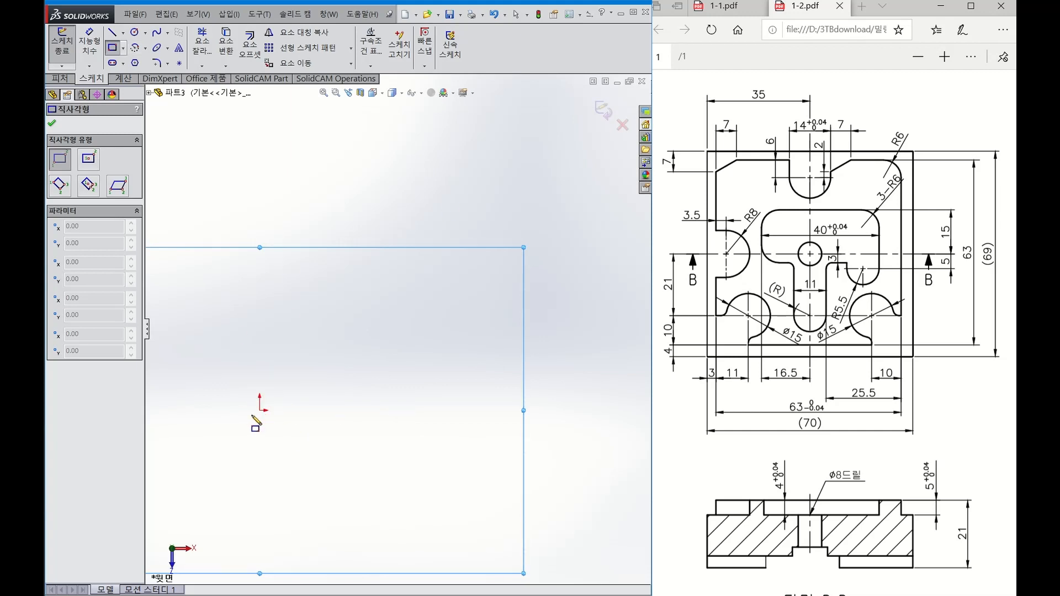
pyautogui.moveTo(261, 411)
pyautogui.mouseDown()
pyautogui.moveTo(515, 157)
pyautogui.moveTo(498, 146)
pyautogui.mouseUp()
# Dimension the rectangle to 70 mm wide and 69 mm high.
pyautogui.click(89, 45)
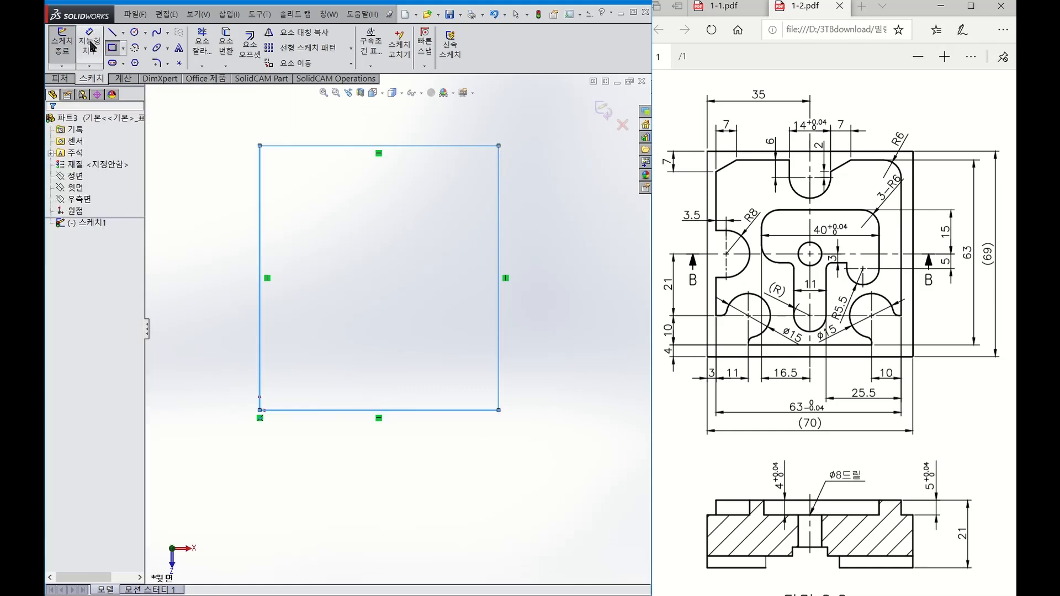
pyautogui.click(391, 411)
pyautogui.click(375, 459)
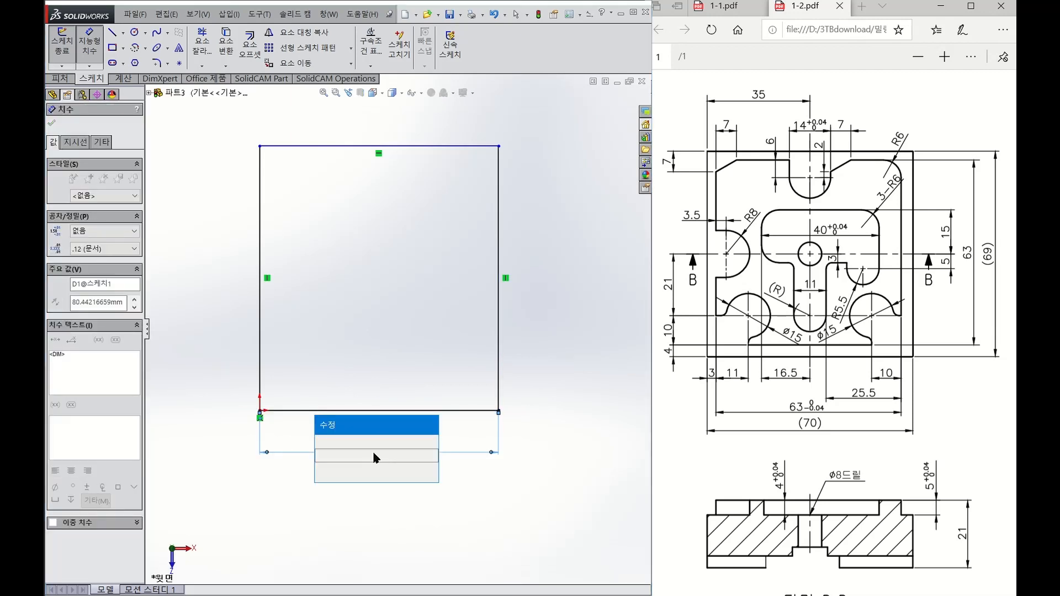
pyautogui.write('70')
pyautogui.press('Return')
pyautogui.click(499, 278)
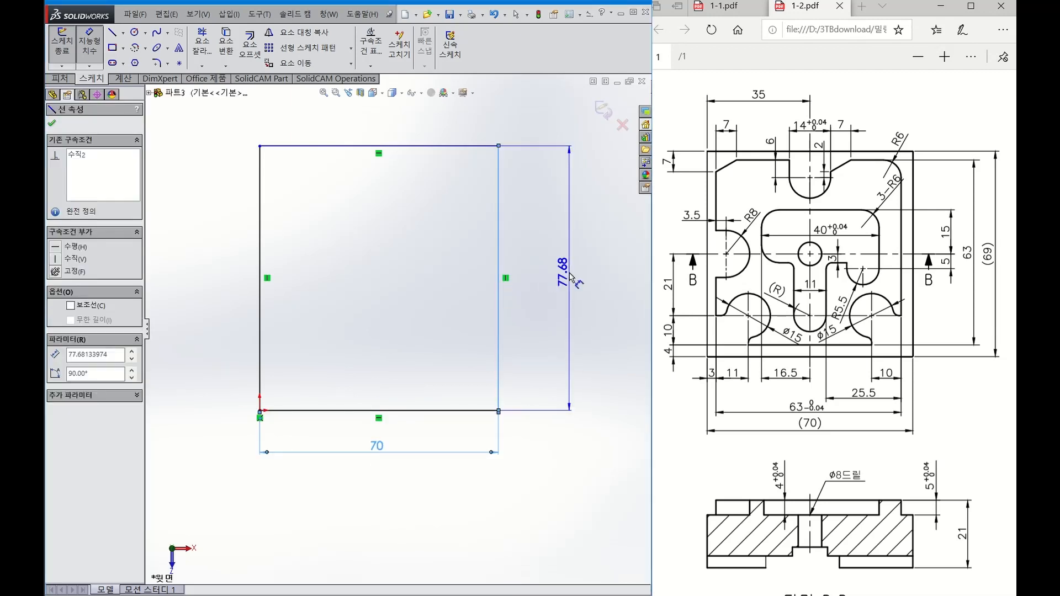
pyautogui.click(569, 279)
pyautogui.write('69.00mm')
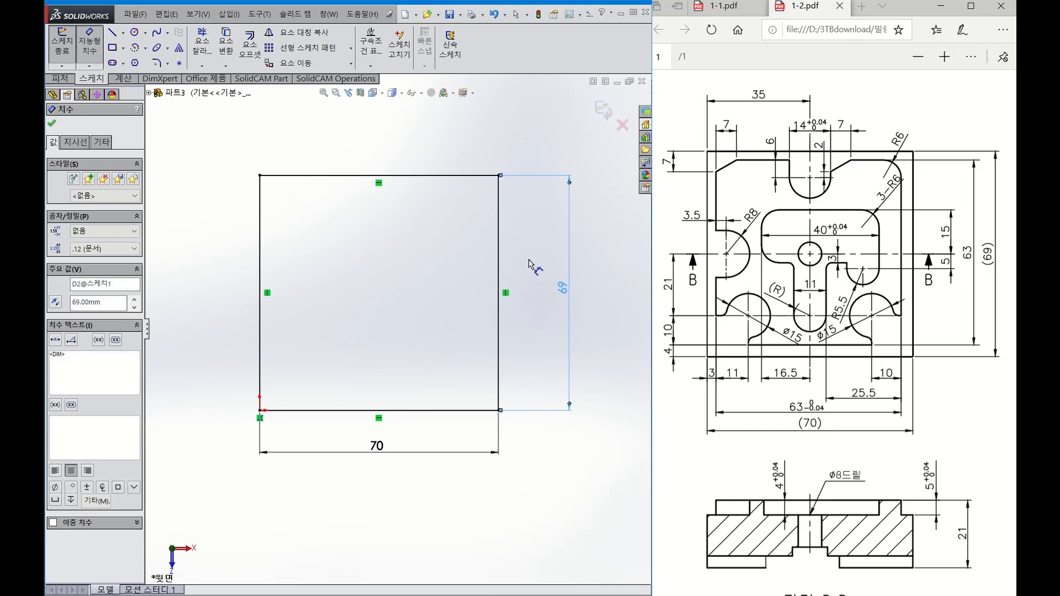
pyautogui.press('Return')
# Inside the rectangle, draw the profile's left side with lines: slanted upper corner, upper vertical edge, half-round notch of about 7 mm radius, and lower vertical edge.
pyautogui.scroll(3, 397, 279)
pyautogui.scroll(-2, 380, 286)
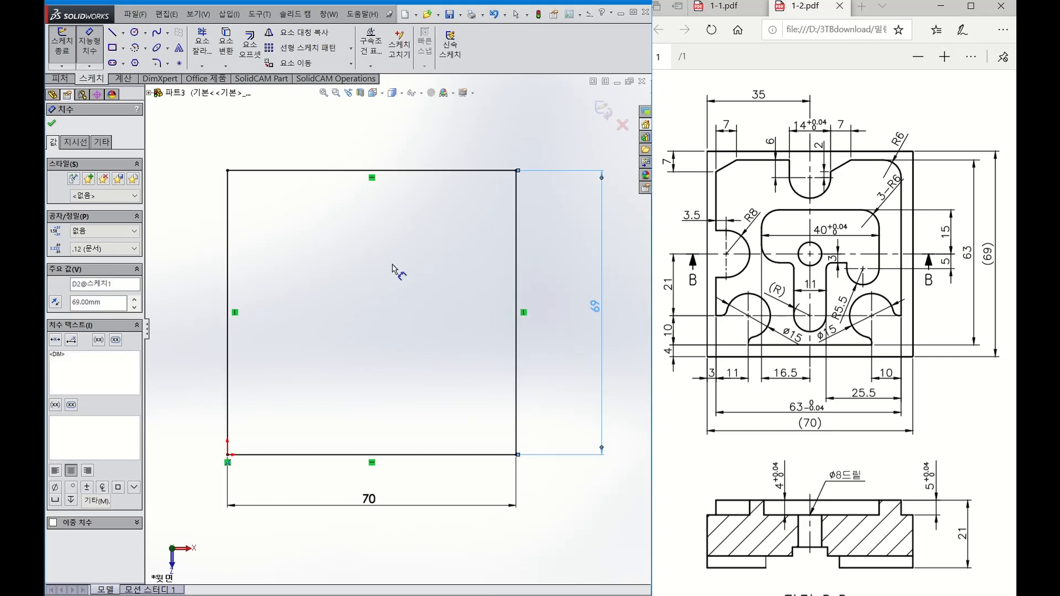
pyautogui.click(113, 33)
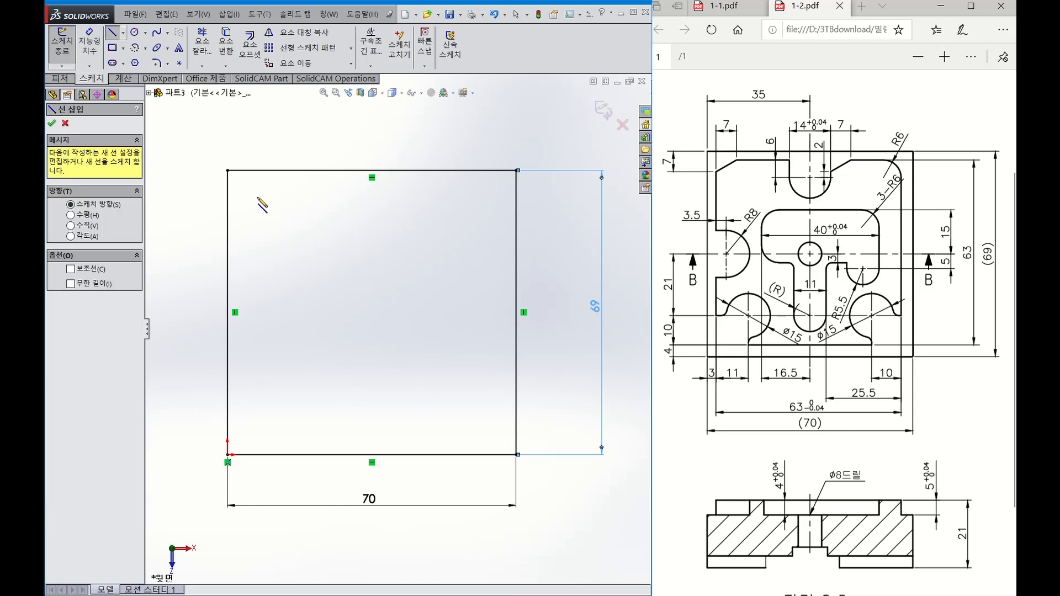
pyautogui.click(275, 186)
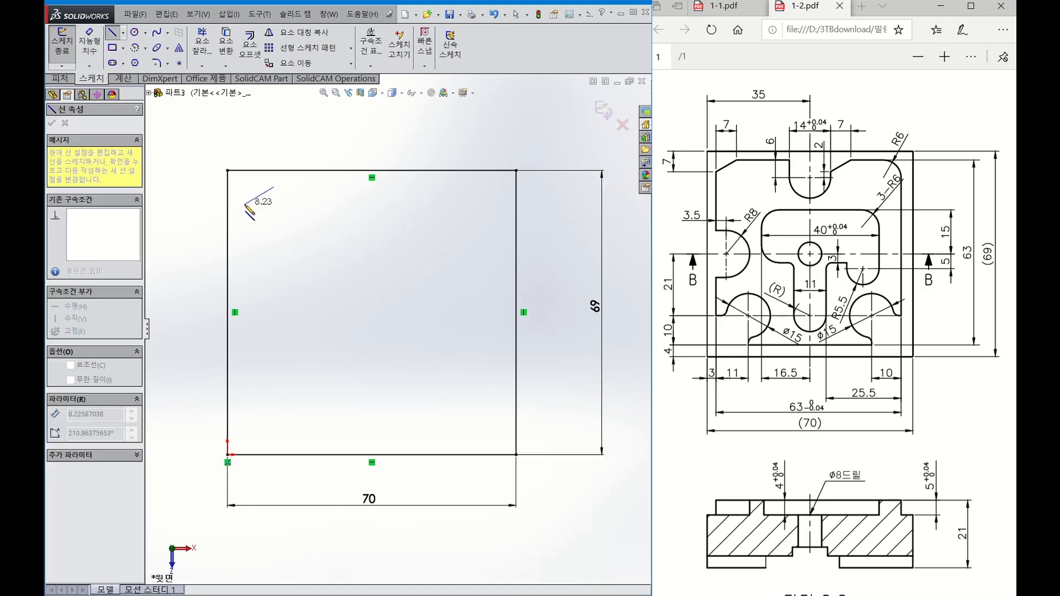
pyautogui.click(245, 205)
pyautogui.click(244, 285)
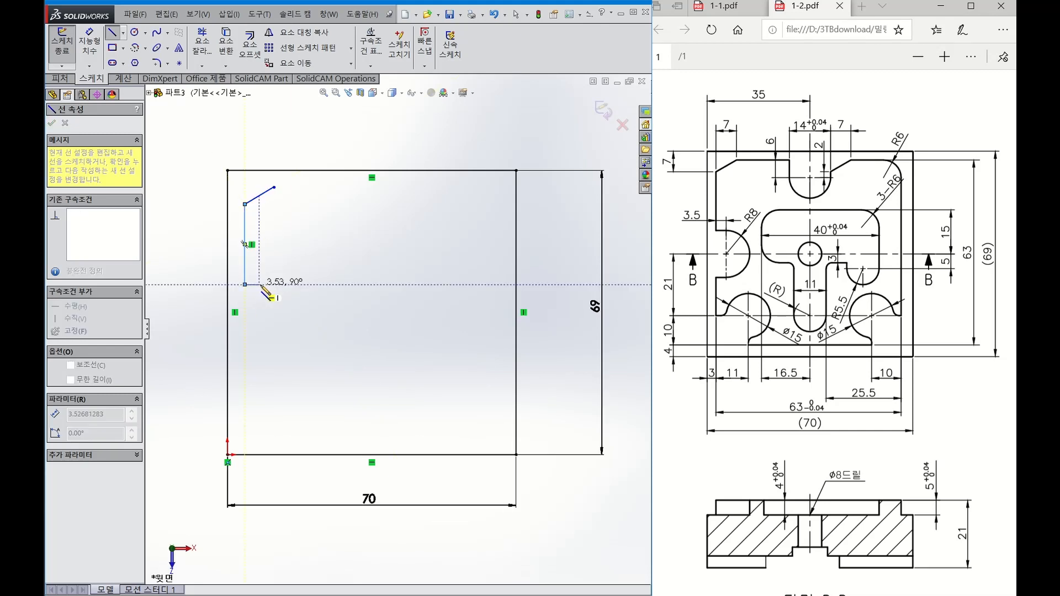
pyautogui.click(259, 285)
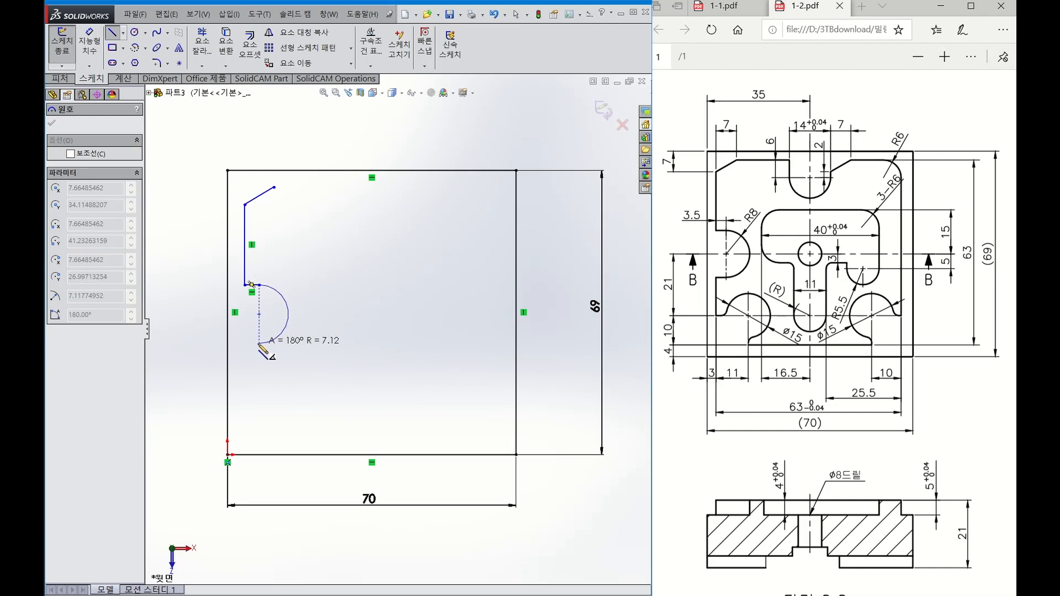
pyautogui.click(260, 344)
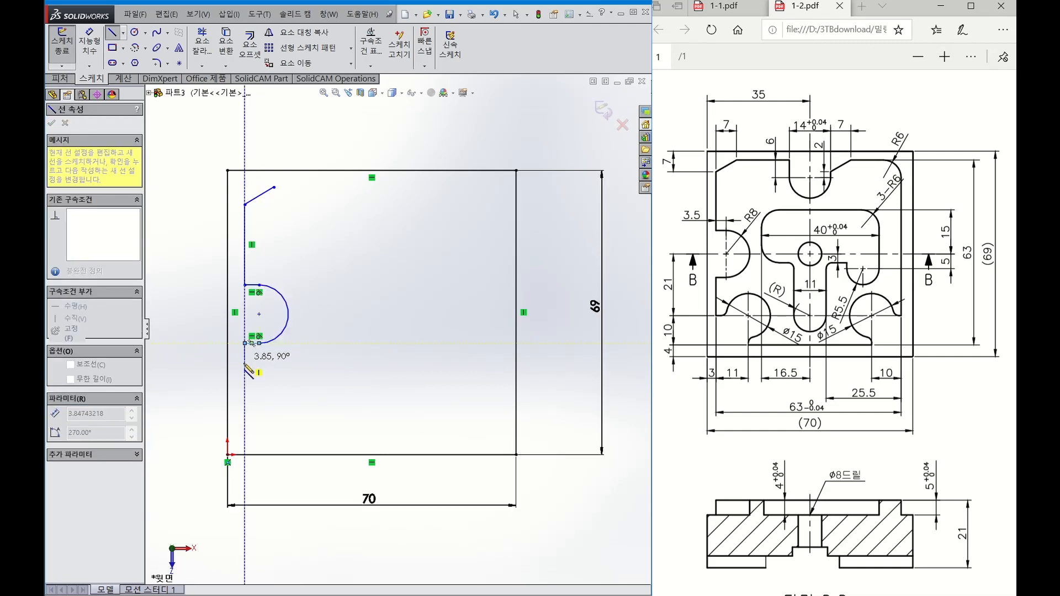
pyautogui.click(245, 343)
pyautogui.click(245, 398)
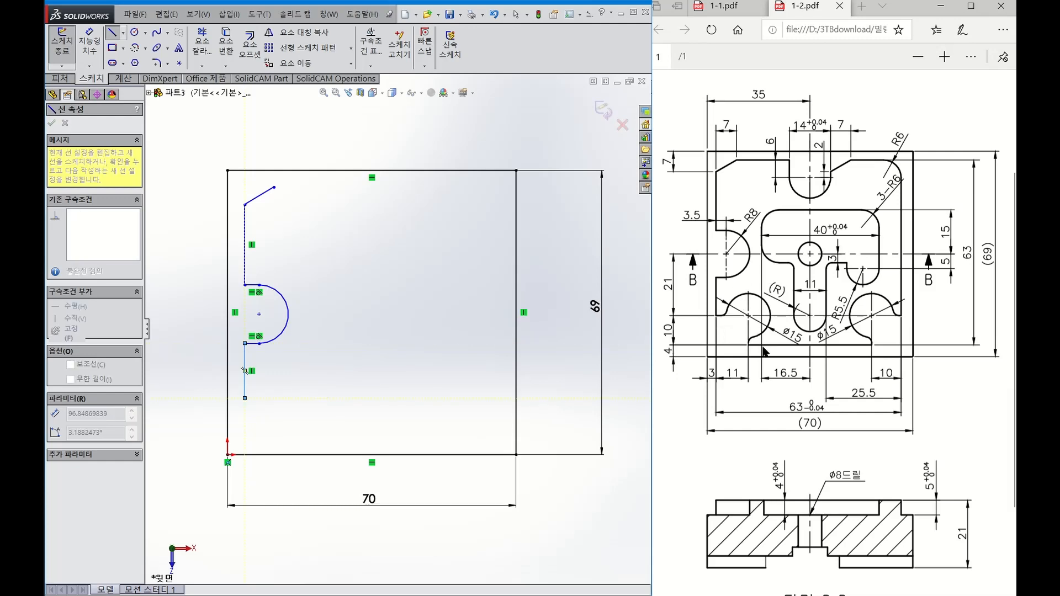
# Continue the line chain along the profile's bottom with a step about 8.5 mm high at each end, and up the right side.
pyautogui.click(282, 398)
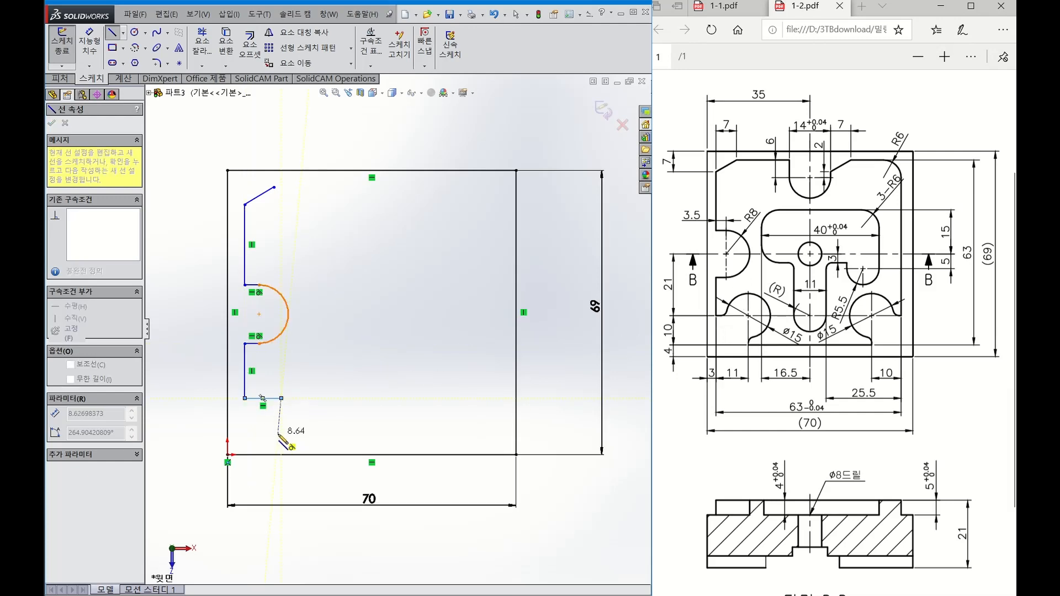
pyautogui.click(282, 433)
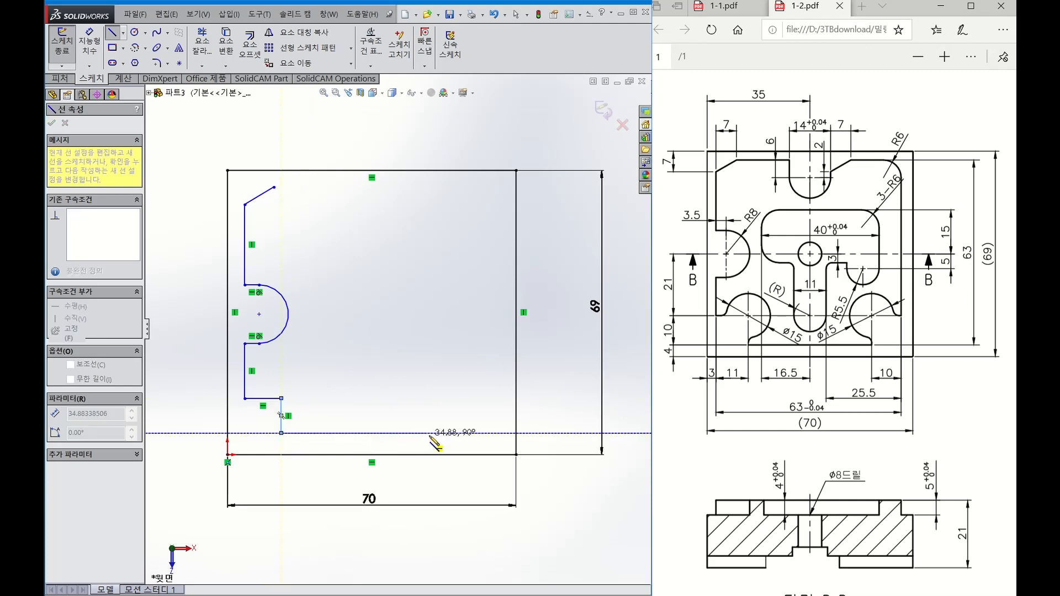
pyautogui.click(462, 433)
pyautogui.click(461, 398)
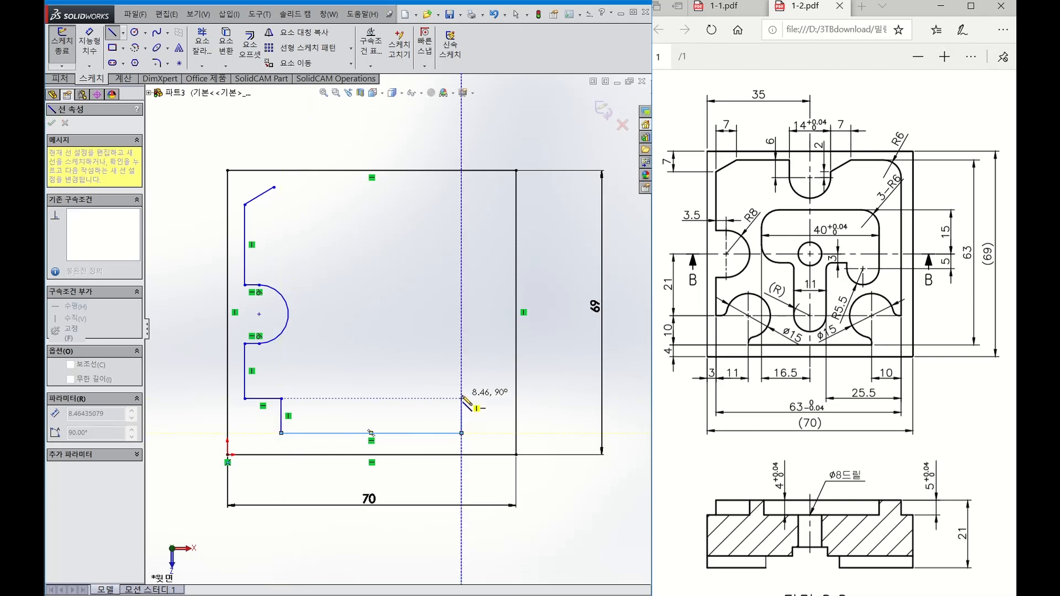
pyautogui.click(500, 399)
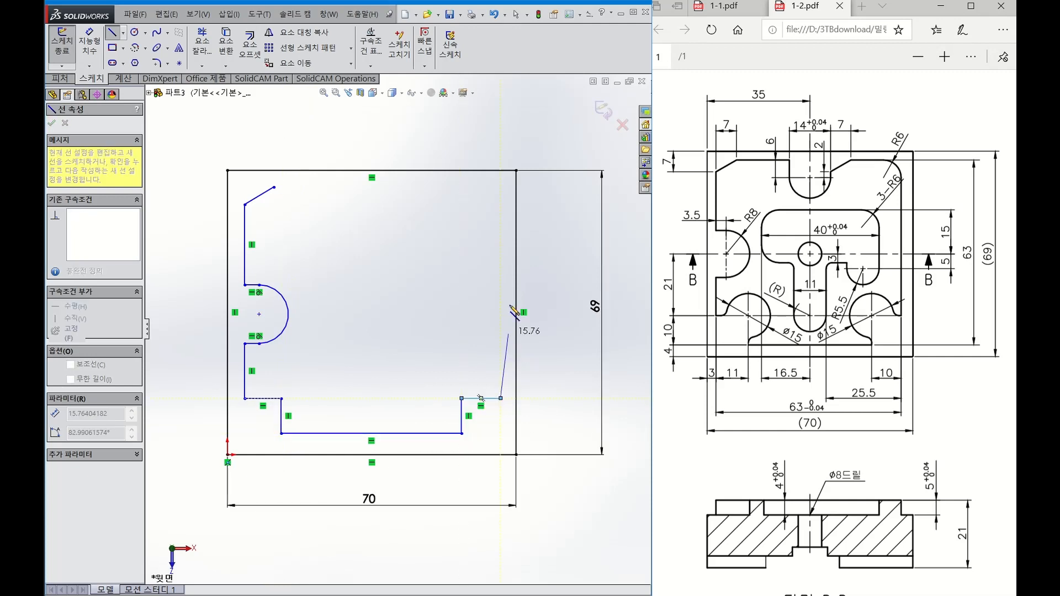
pyautogui.click(501, 221)
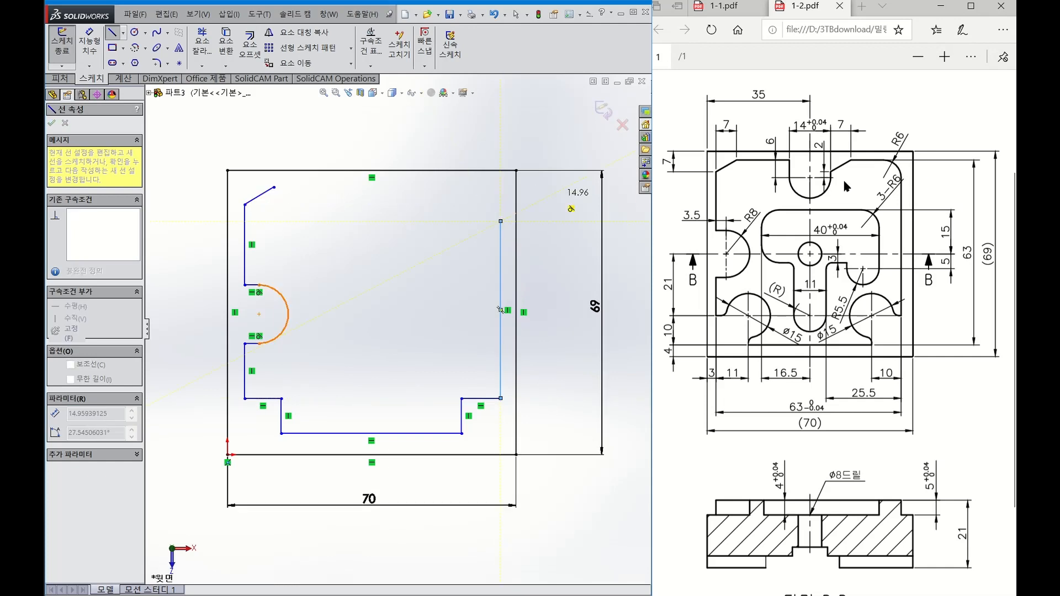
# Close the profile with a tangent corner arc, a top edge with slanted segment, and a U-shaped notch of about 5.9 mm radius.
pyautogui.moveTo(501, 190)
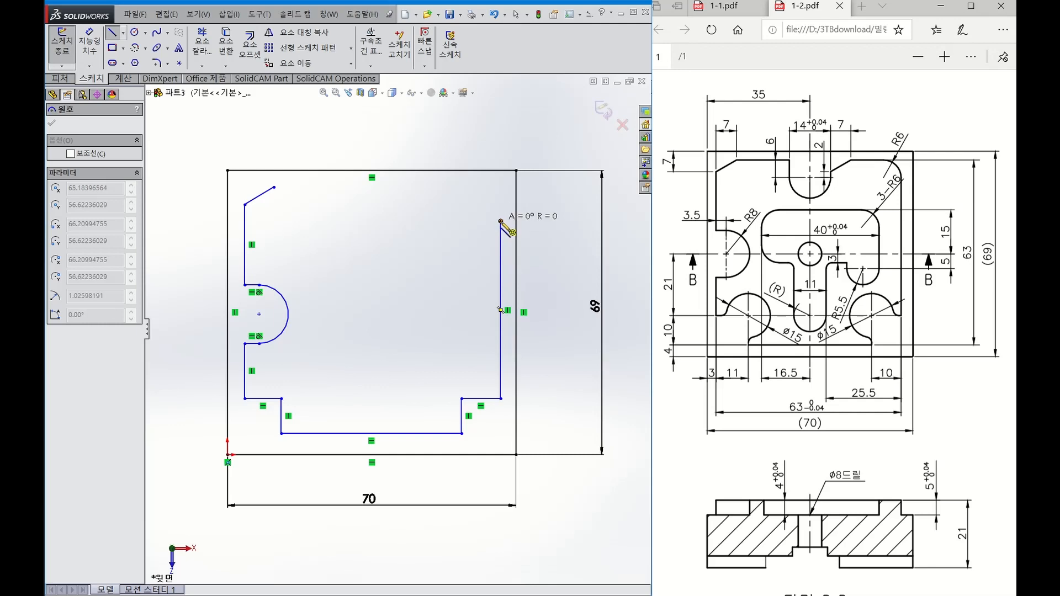
pyautogui.click(470, 191)
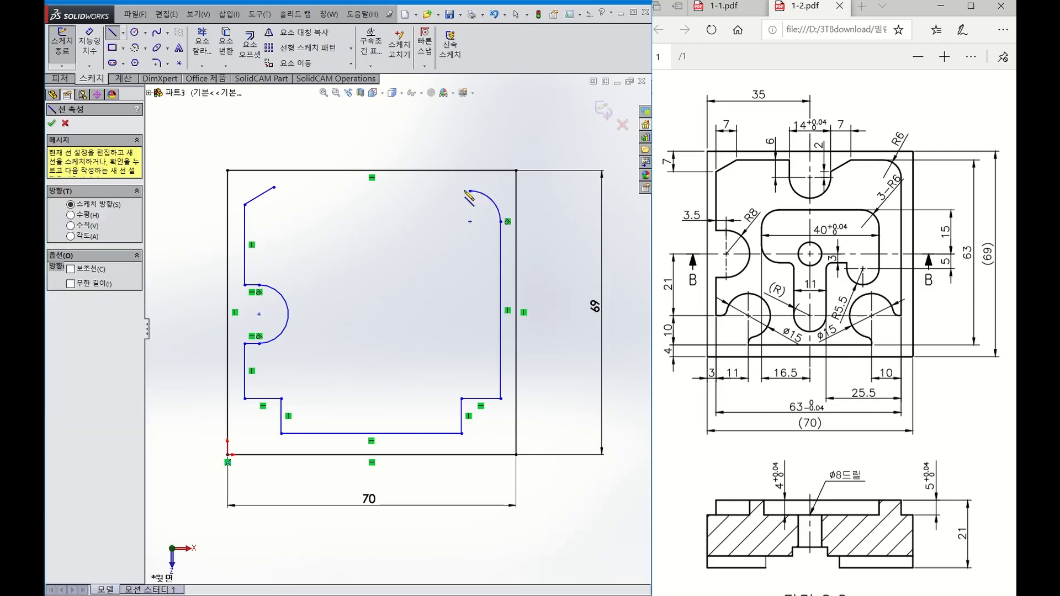
pyautogui.click(426, 190)
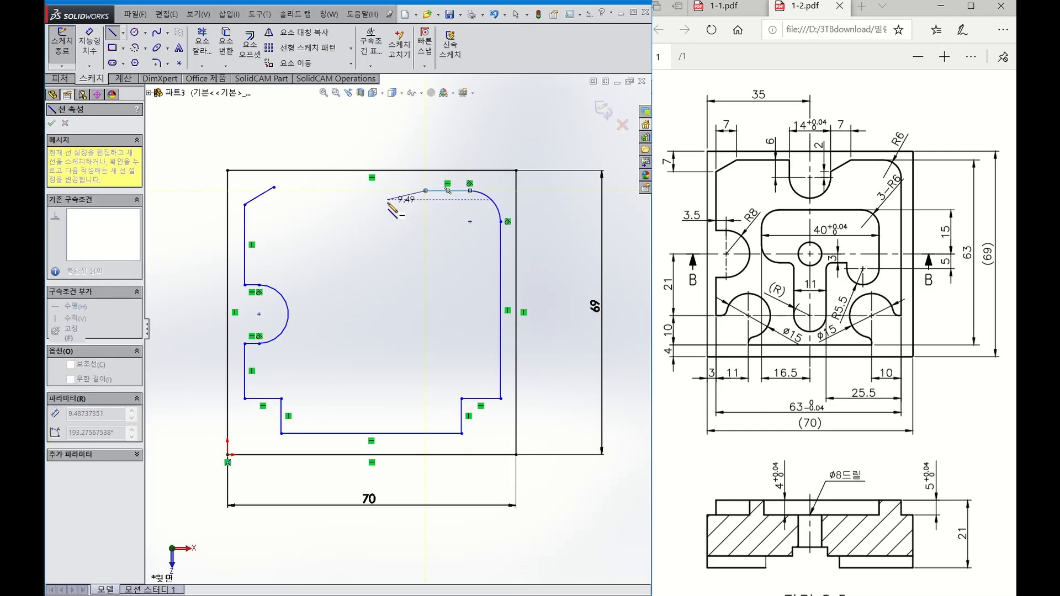
pyautogui.click(388, 199)
pyautogui.click(387, 221)
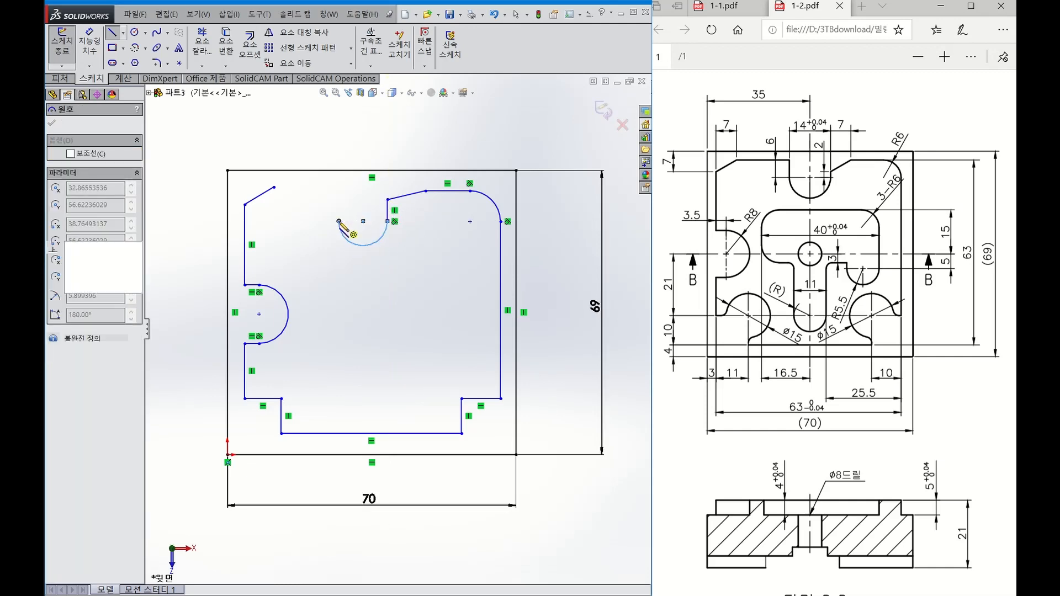
pyautogui.click(339, 222)
pyautogui.click(293, 188)
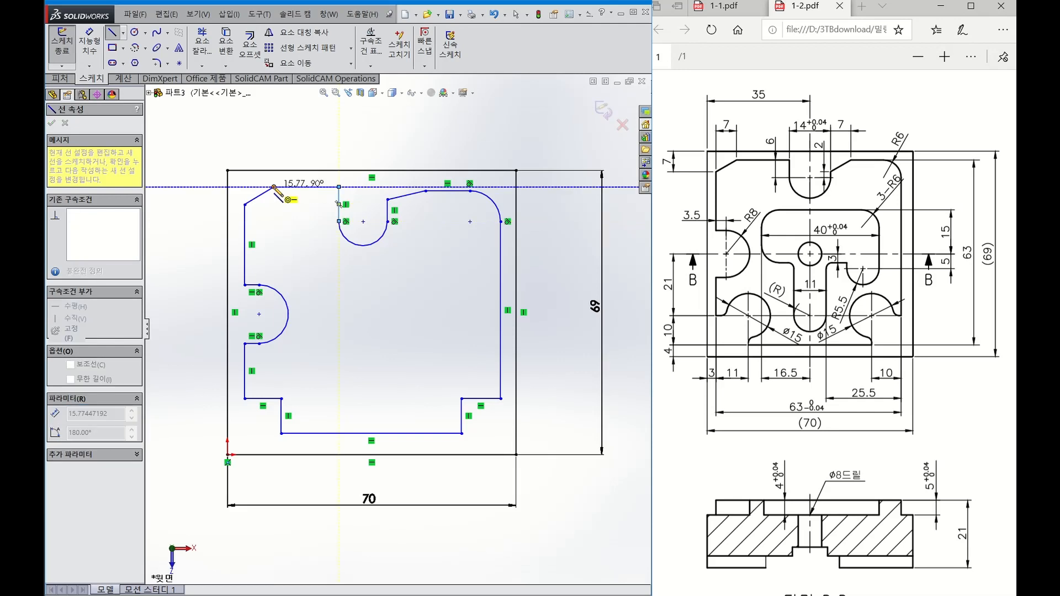
pyautogui.click(274, 187)
pyautogui.press('Escape')
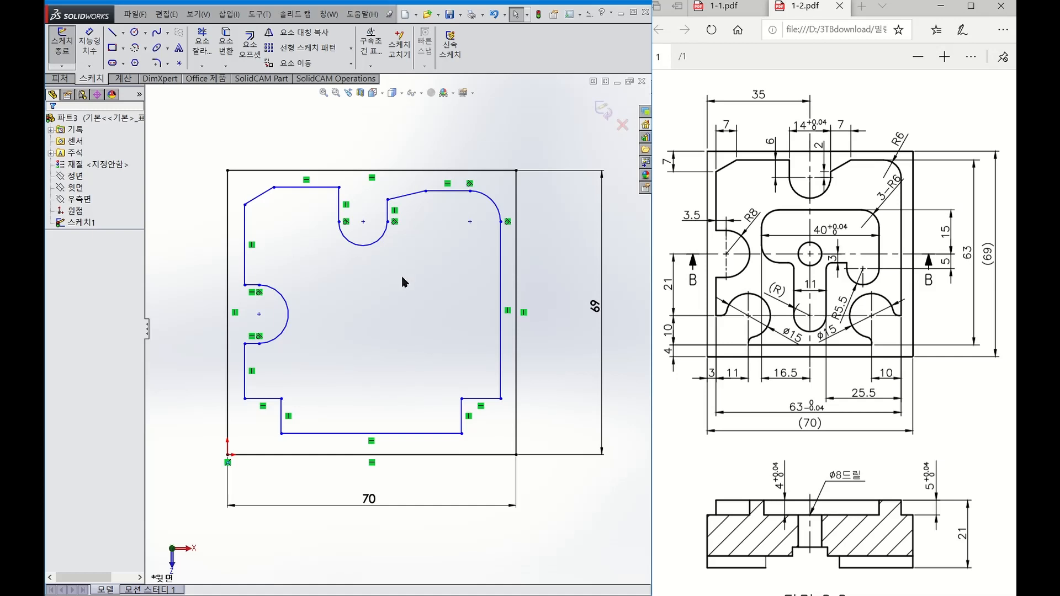
# Set the gap between the left edges of the rectangle and inner profile to 3 mm, and move the 70 mm dimension lower.
pyautogui.click(87, 50)
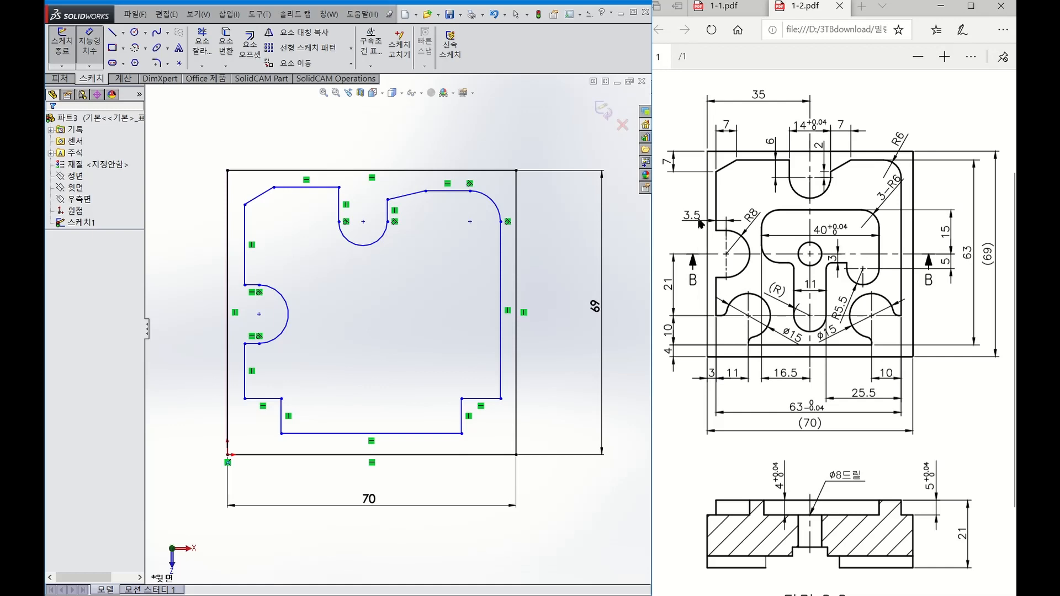
pyautogui.click(228, 384)
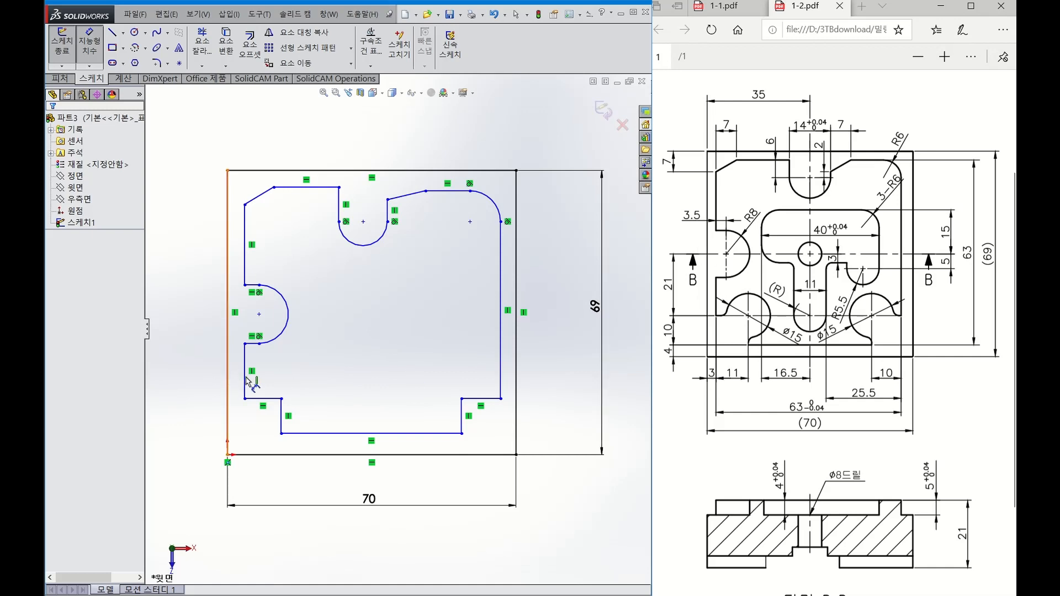
pyautogui.click(245, 381)
pyautogui.click(239, 491)
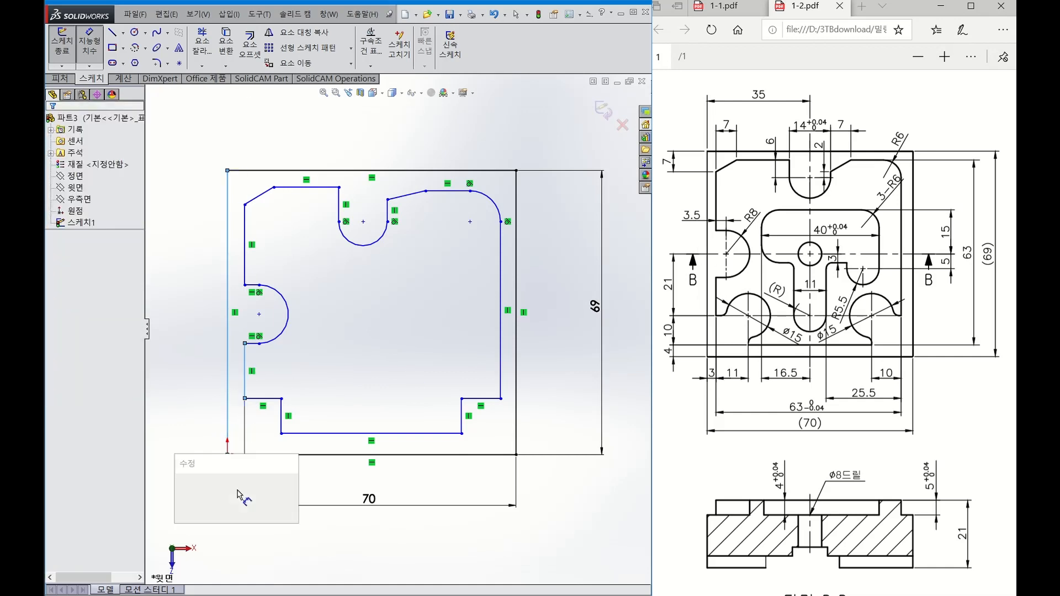
pyautogui.write('3.00mm')
pyautogui.press('Return')
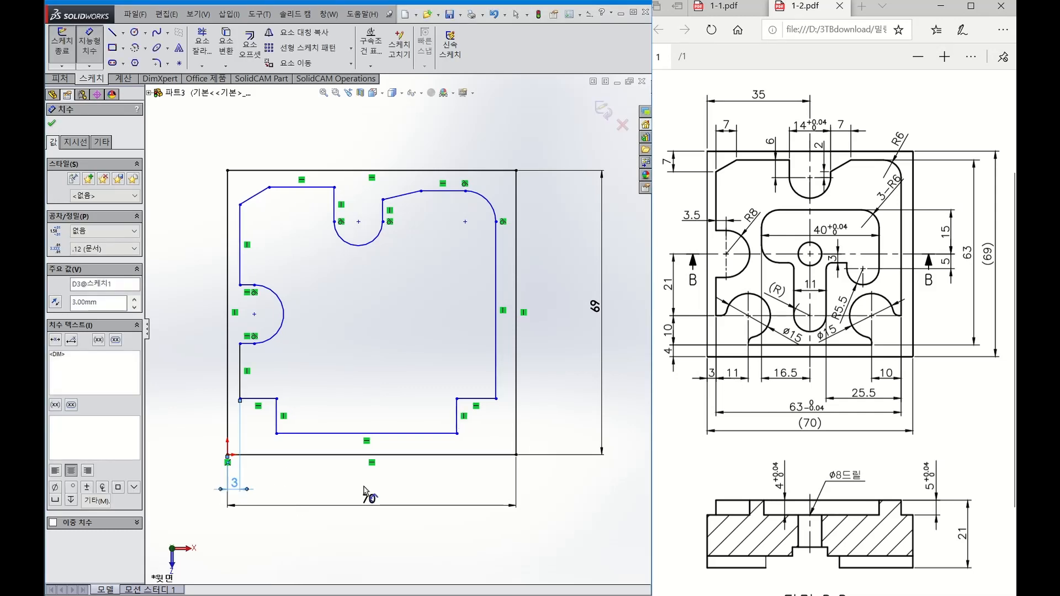
pyautogui.moveTo(364, 488); pyautogui.dragTo(367, 533)
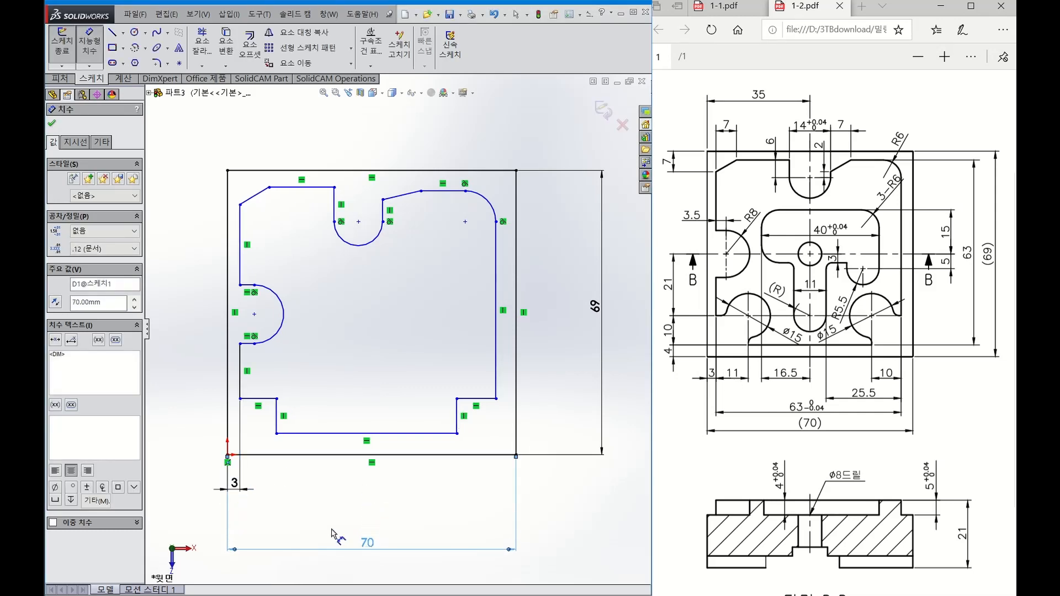
# Set the gap between the rectangle's bottom edge and the inner profile's bottom edge to 4 mm.
pyautogui.click(307, 455)
pyautogui.click(177, 442)
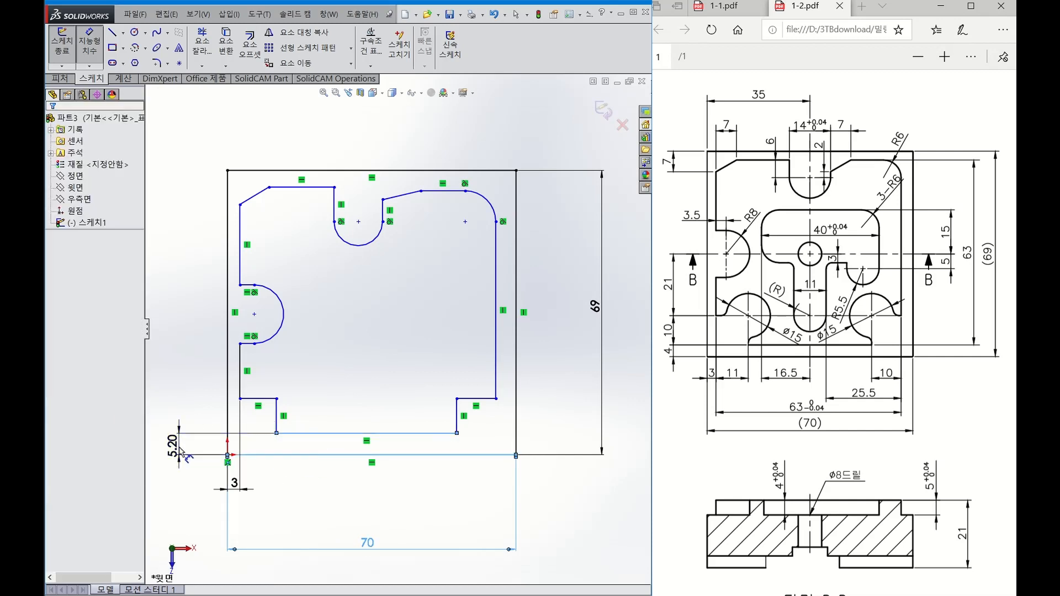
pyautogui.write('4')
pyautogui.press('Return')
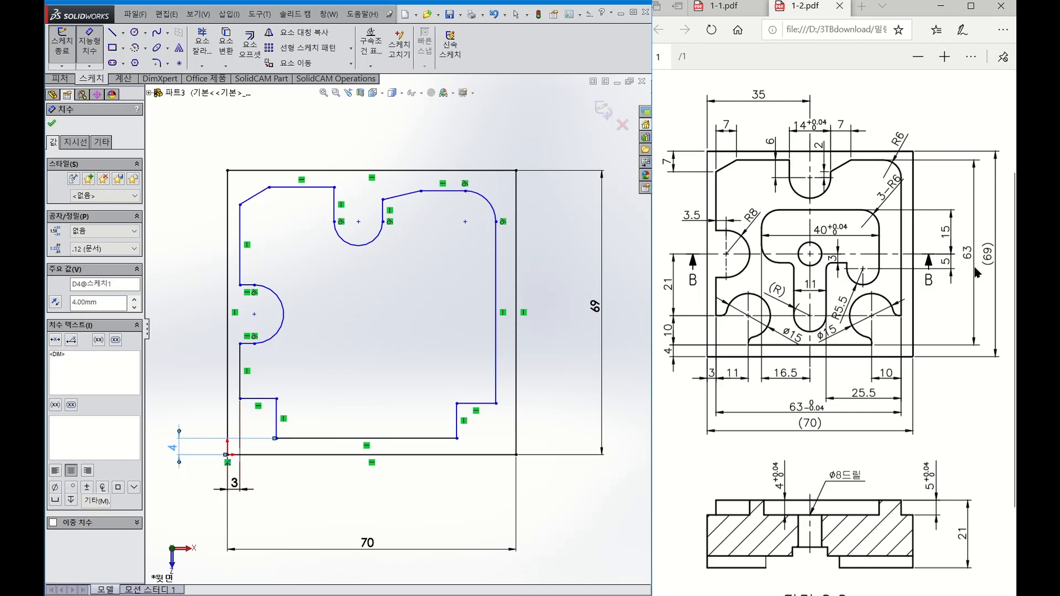
# Set the overall width between the inner profile's left and right vertical edges to 63 mm.
pyautogui.click(243, 369)
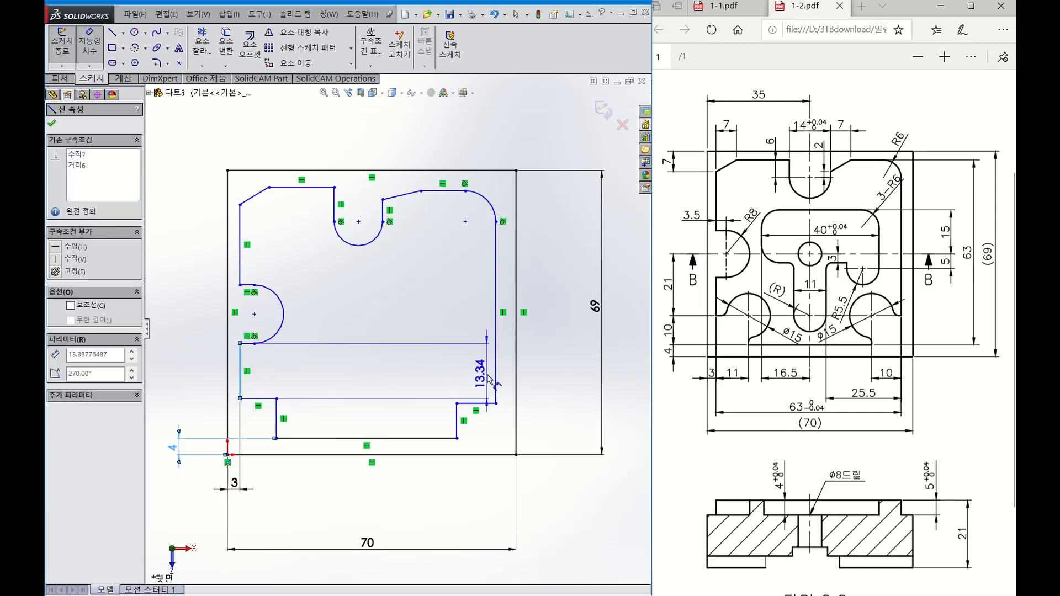
pyautogui.click(496, 381)
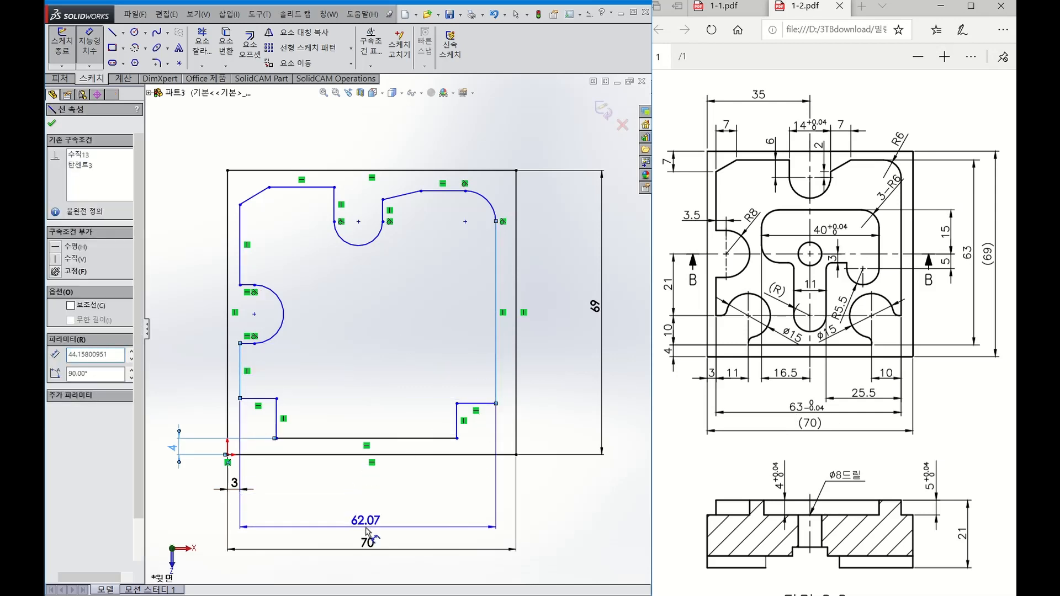
pyautogui.click(365, 532)
pyautogui.press('Return')
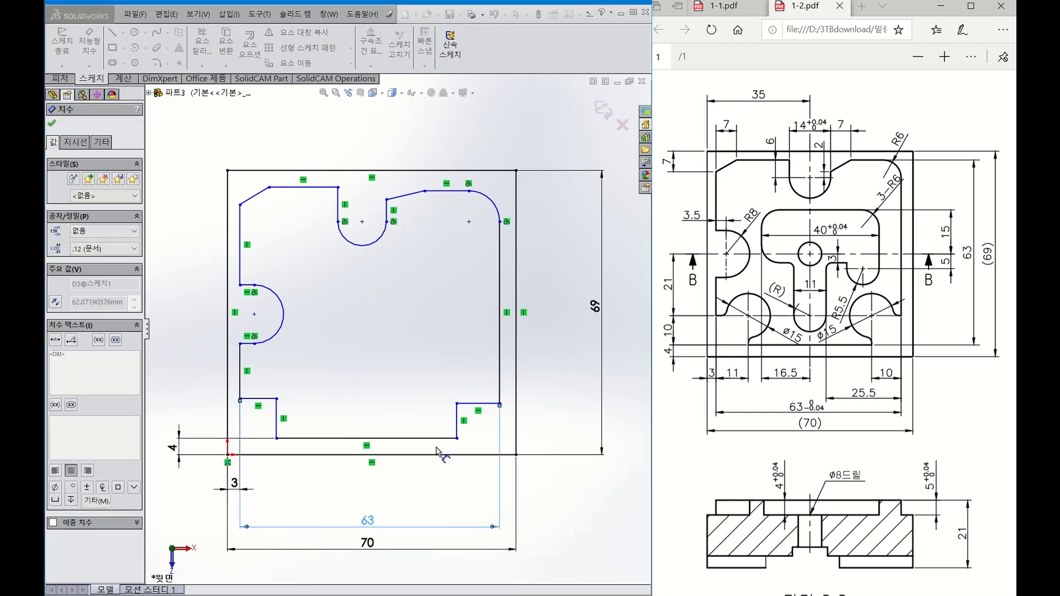
# Set the height from the inner profile's bottom edge to its upper-right top edge to 63 mm, and shift that dimension slightly outward.
pyautogui.click(442, 439)
pyautogui.click(460, 193)
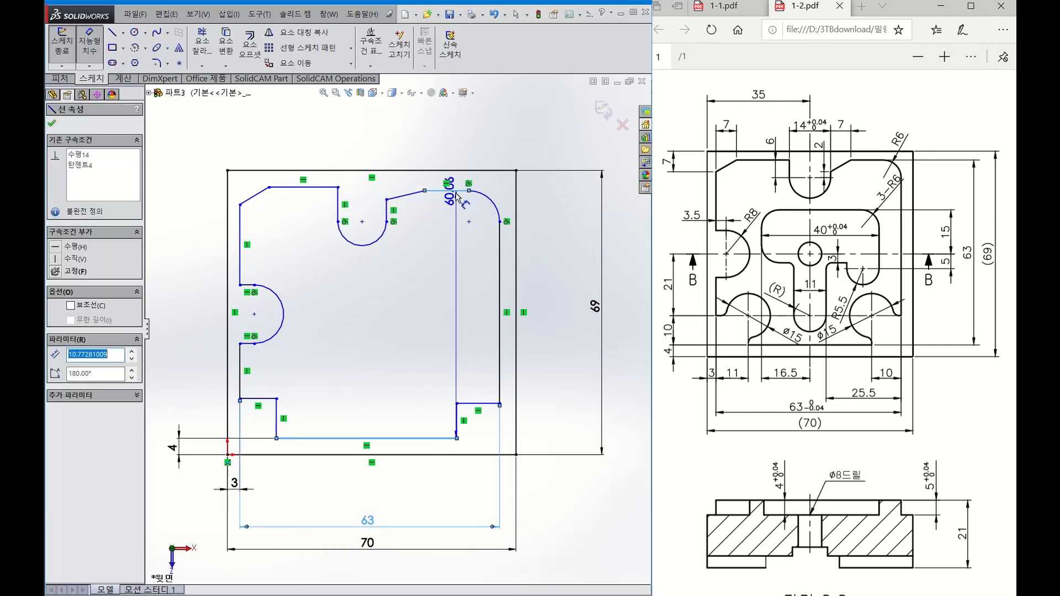
pyautogui.click(572, 323)
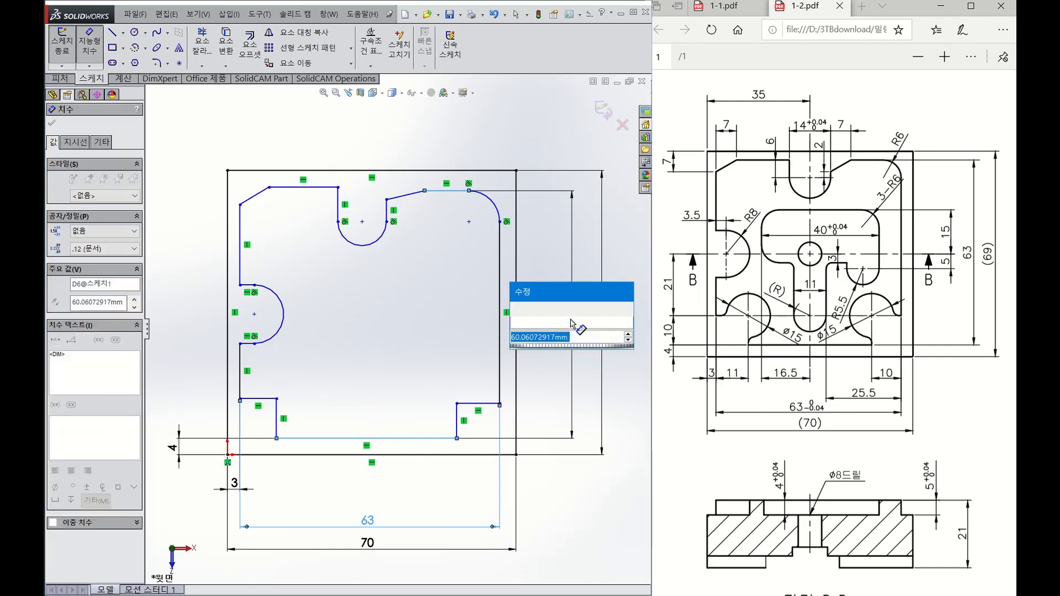
pyautogui.write('63')
pyautogui.press('Return')
pyautogui.moveTo(570, 320); pyautogui.dragTo(578, 320)
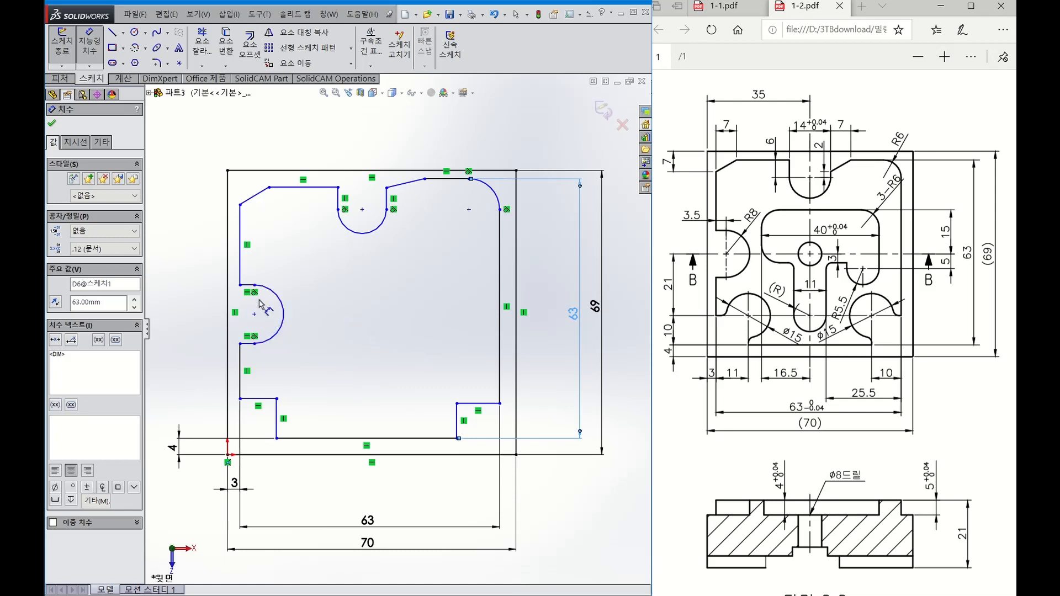
# Make the two top edges of the inner profile on either side of the U-shaped notch collinear.
pyautogui.press('Escape')
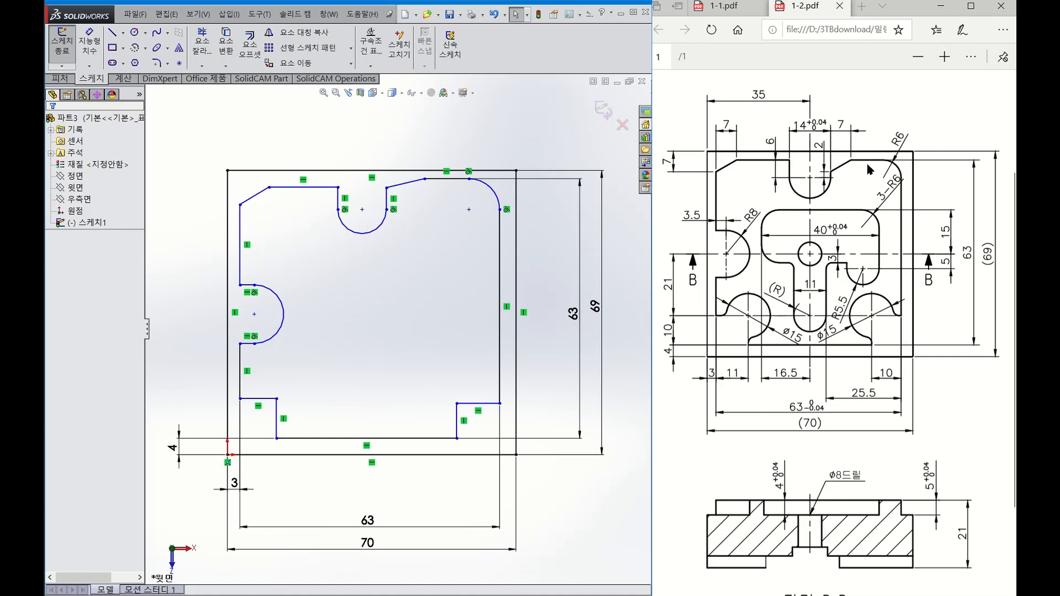
pyautogui.click(311, 188)
pyautogui.keyDown('ctrl'); pyautogui.click(448, 180); pyautogui.keyUp('ctrl')
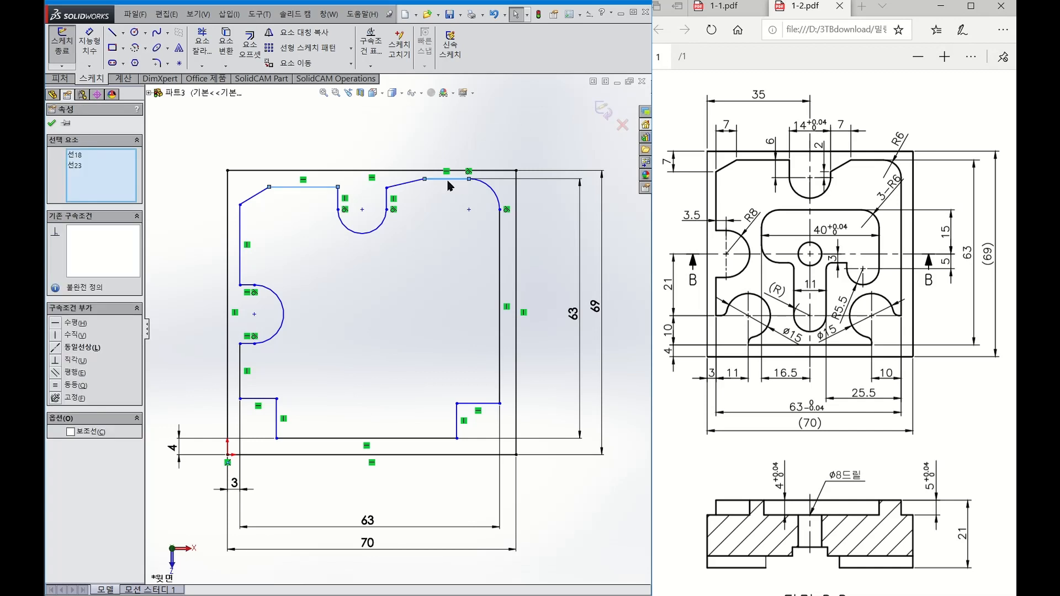
pyautogui.click(57, 348)
pyautogui.click(204, 200)
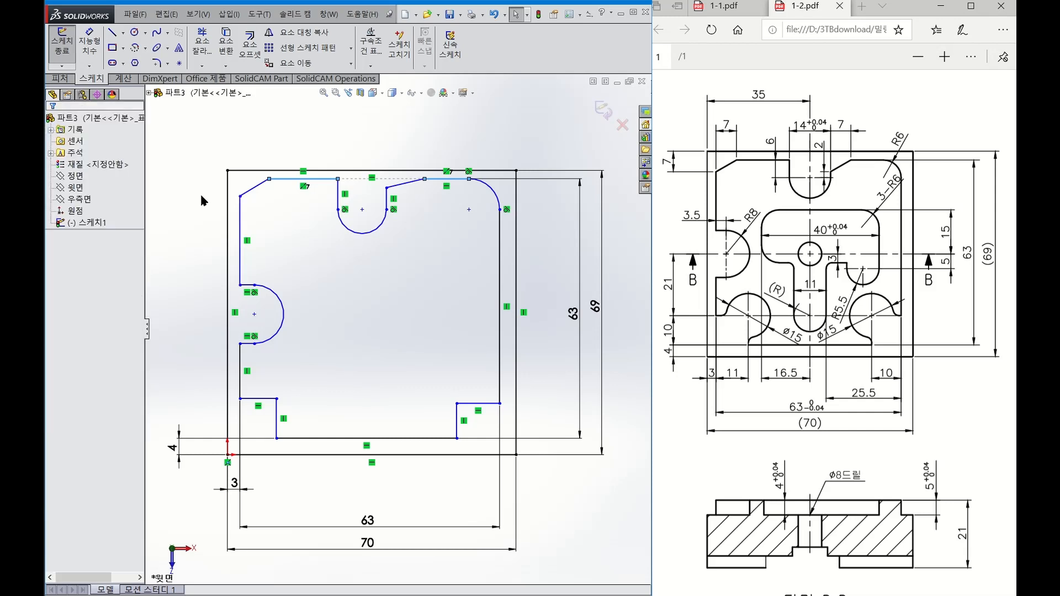
# Make the two left vertical edges of the inner profile above and below the round notch collinear.
pyautogui.click(241, 272)
pyautogui.keyDown('ctrl'); pyautogui.click(241, 373); pyautogui.keyUp('ctrl')
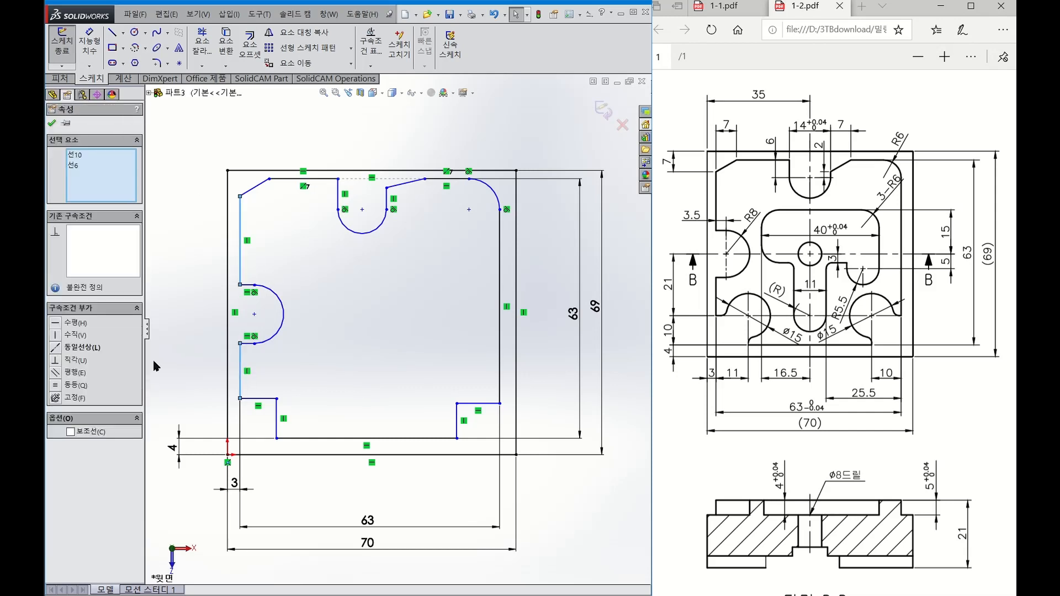
pyautogui.click(60, 353)
pyautogui.click(176, 247)
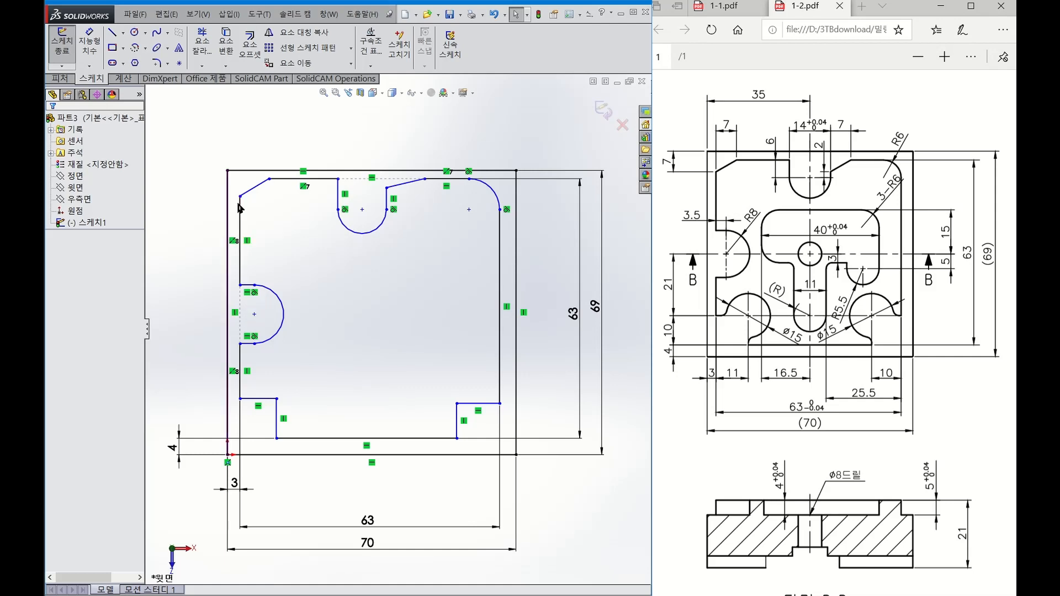
# Set the upper-left slanted corner's horizontal width to 7 mm and its lower end 7 mm below the rectangle's top edge.
pyautogui.click(92, 44)
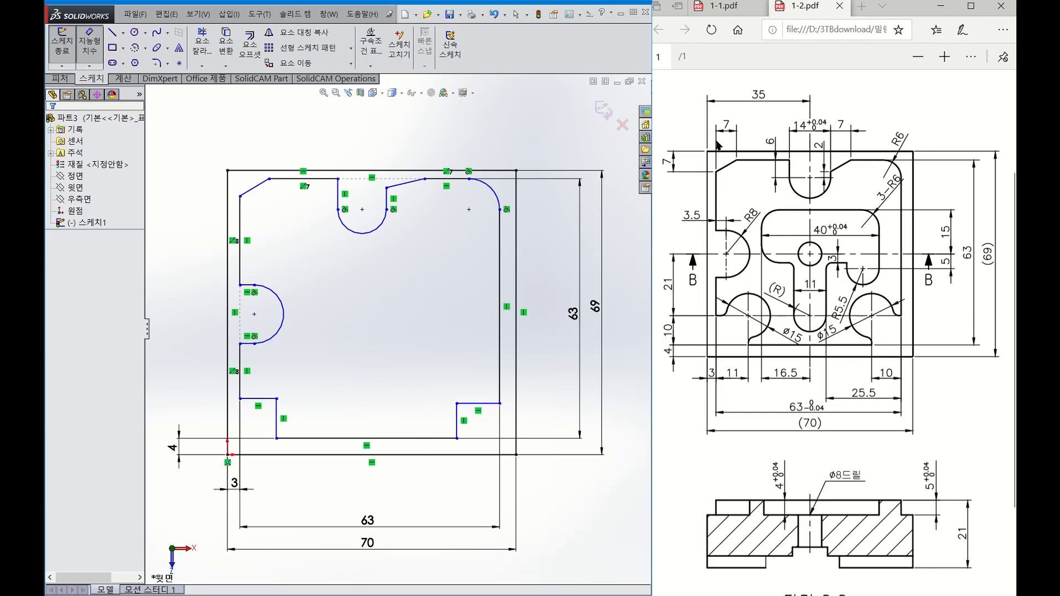
pyautogui.click(257, 186)
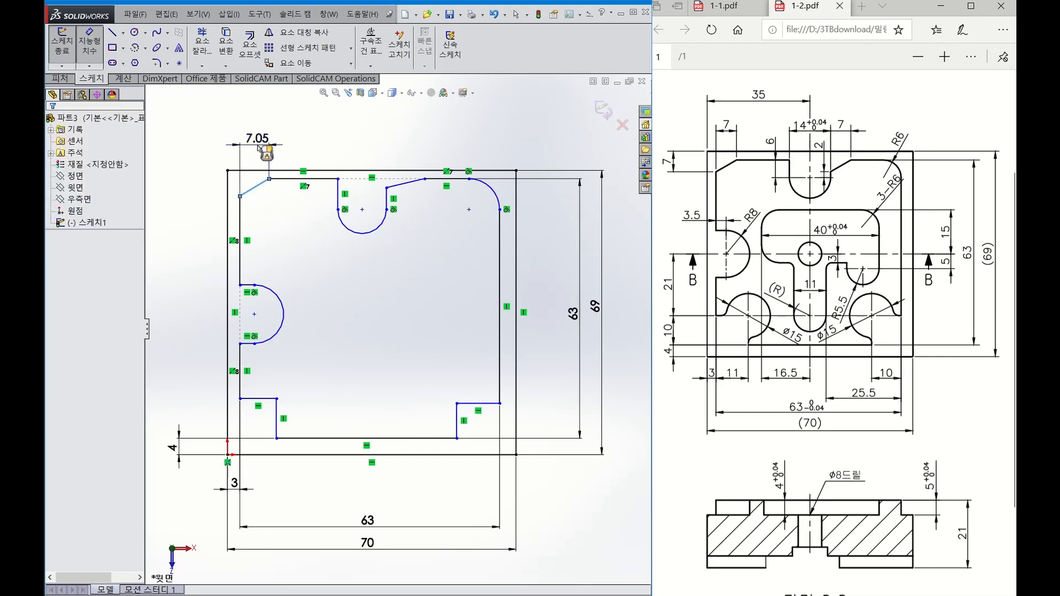
pyautogui.click(260, 146)
pyautogui.write('7')
pyautogui.press('Return')
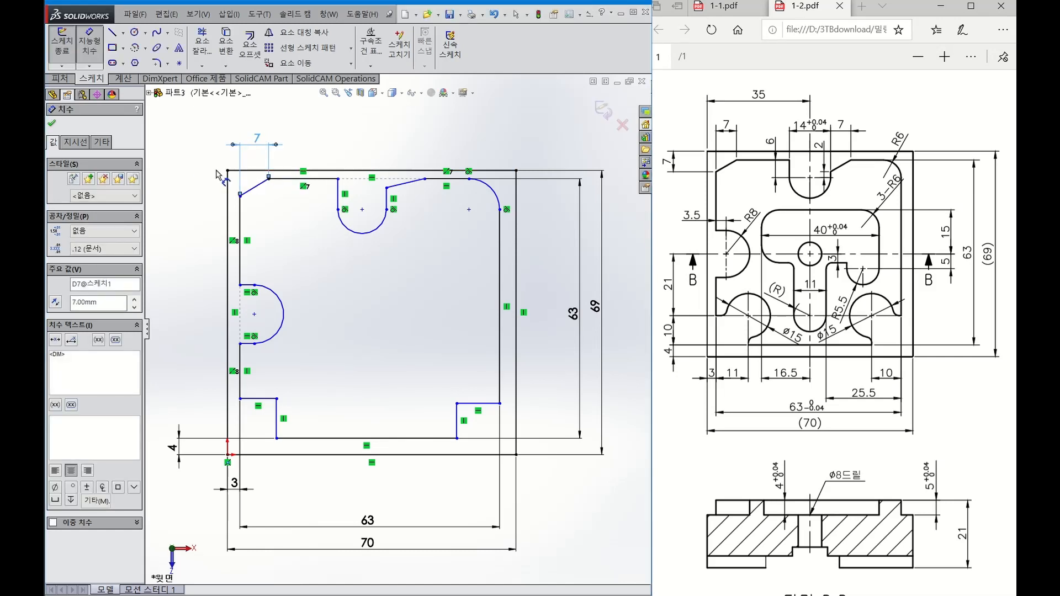
pyautogui.click(239, 196)
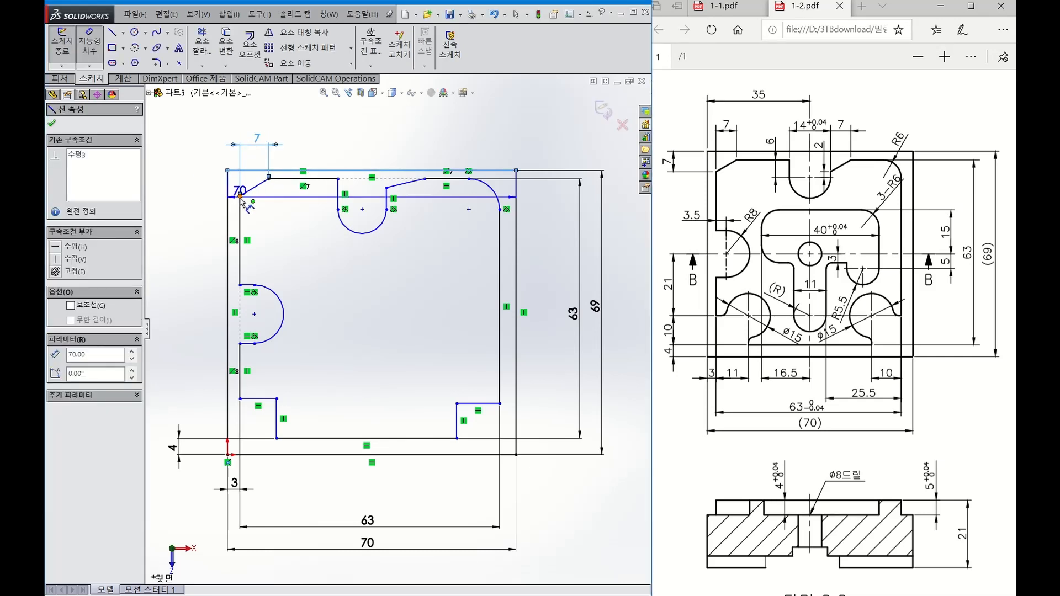
pyautogui.click(185, 193)
pyautogui.write('7.00mm')
pyautogui.press('Return')
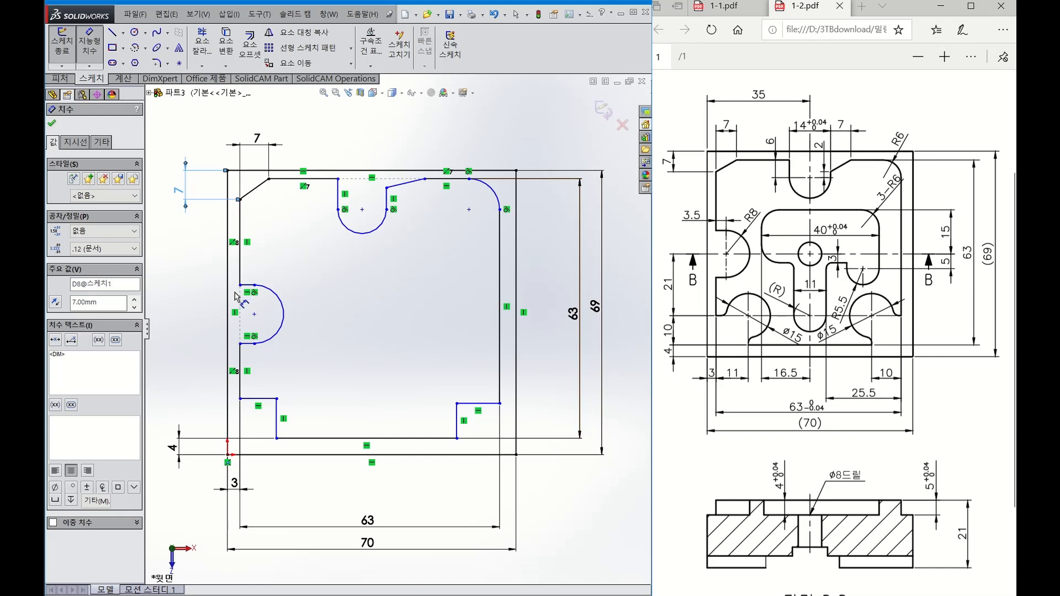
# Set the left notch's upper straight edge to 3.5 mm long and its arc radius to 8 mm.
pyautogui.click(252, 289)
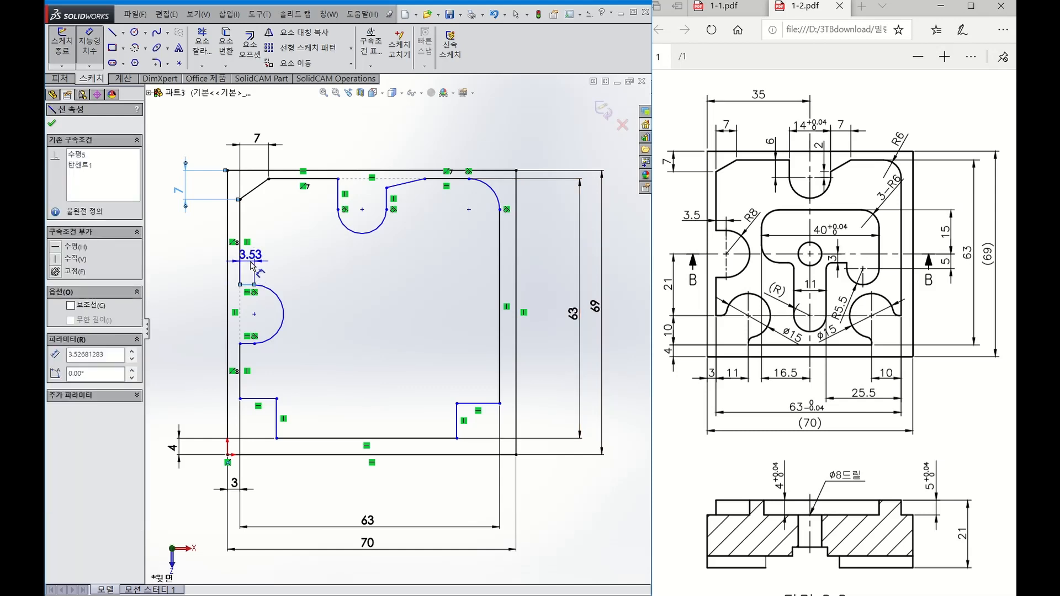
pyautogui.click(205, 268)
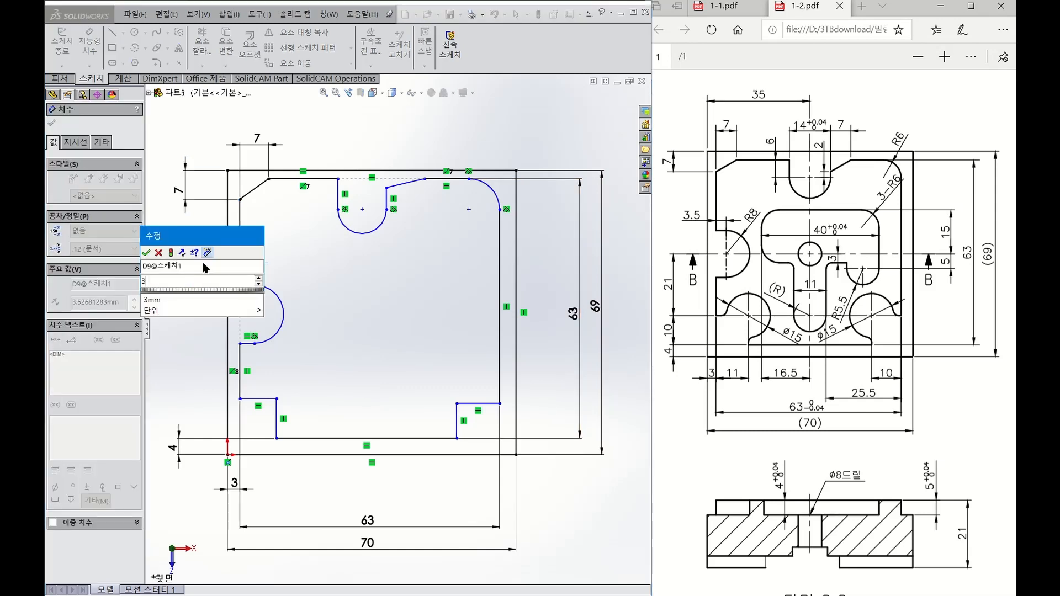
pyautogui.write('3.5')
pyautogui.press('Return')
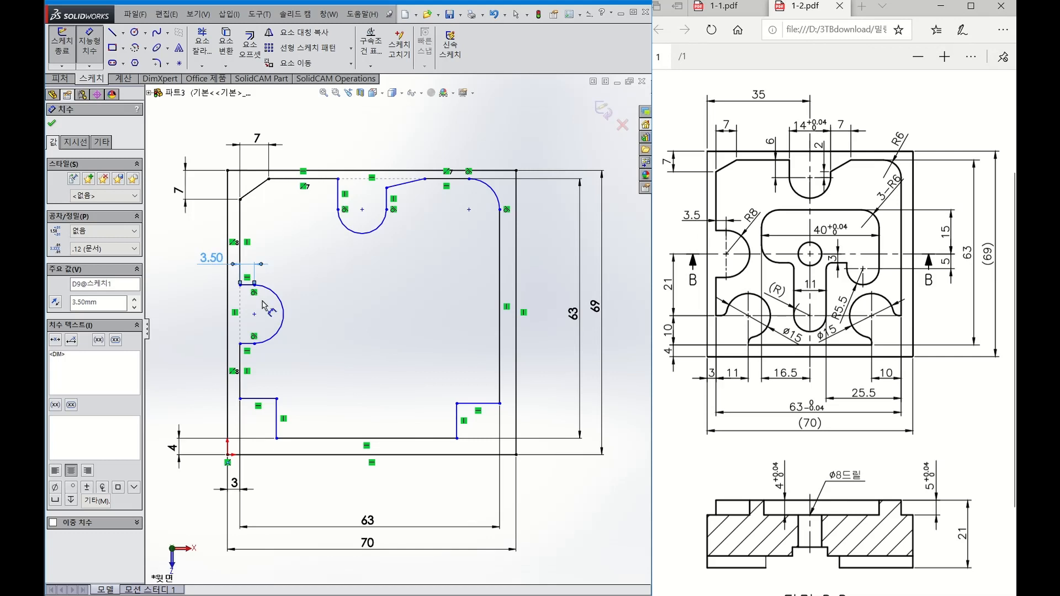
pyautogui.click(285, 305)
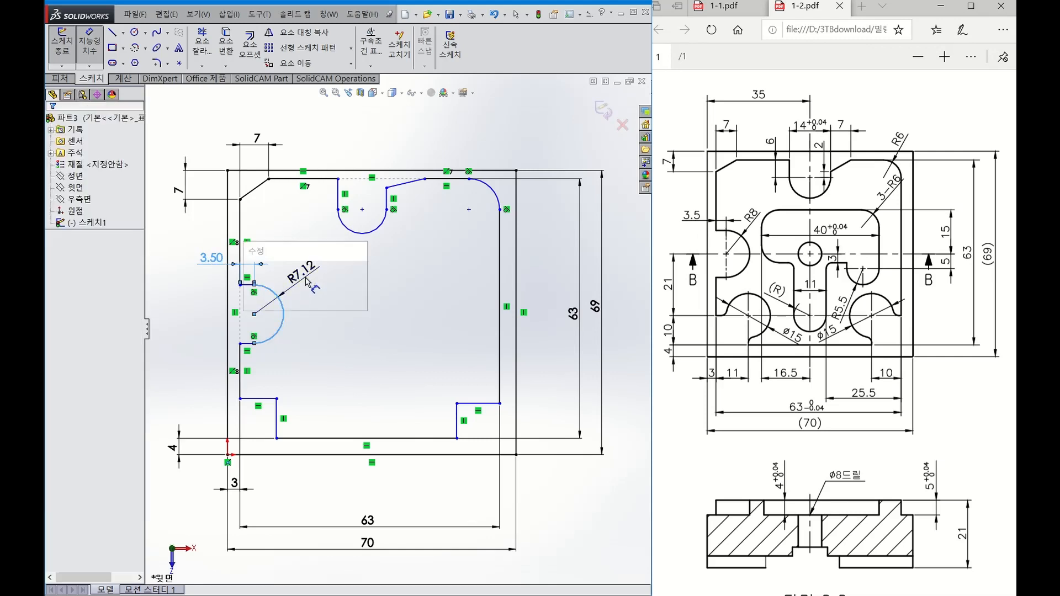
pyautogui.click(307, 281)
pyautogui.write('8')
pyautogui.press('Return')
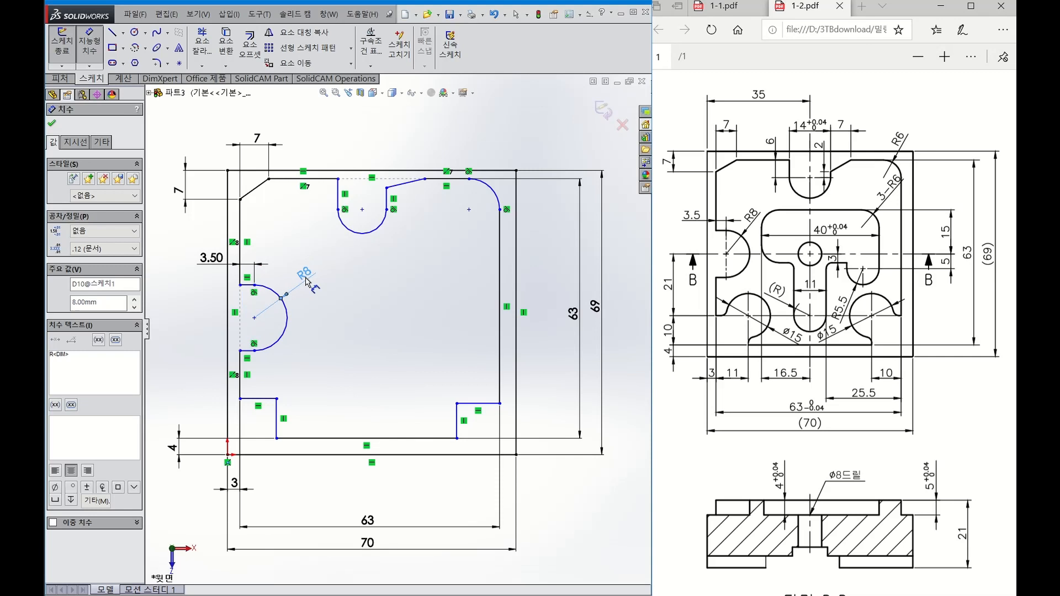
# Set the vertical distance from the left notch's arc center to the lower-left step's horizontal edge to 21 mm.
pyautogui.click(254, 319)
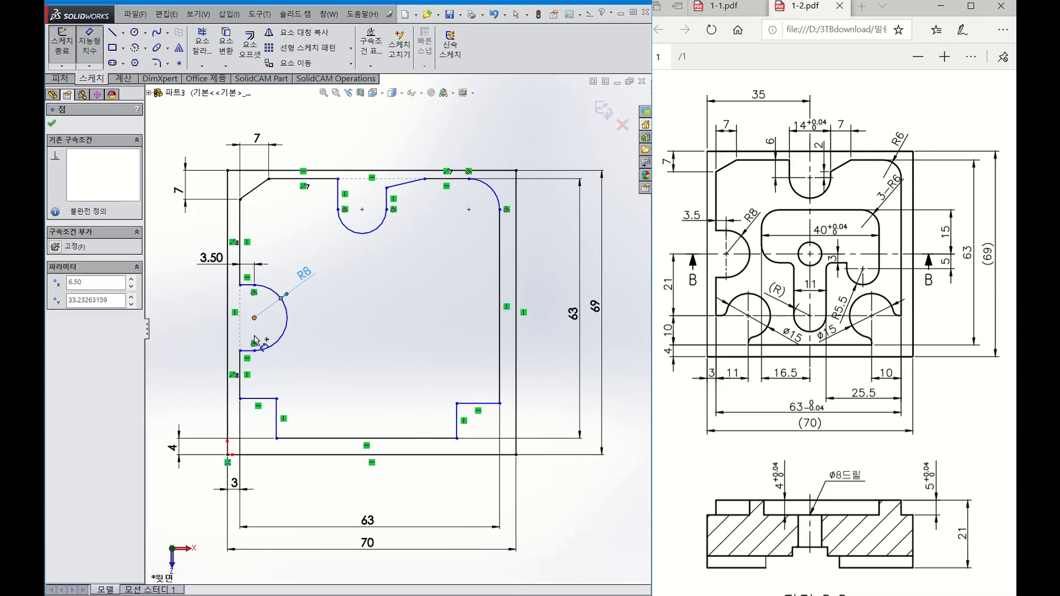
pyautogui.click(257, 400)
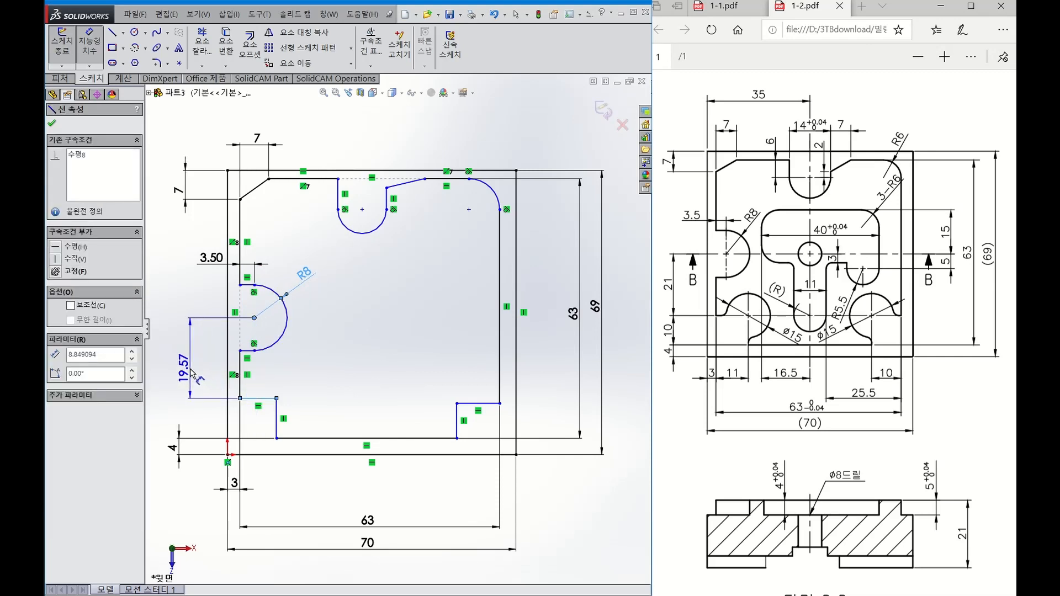
pyautogui.click(190, 381)
pyautogui.write('21')
pyautogui.press('Return')
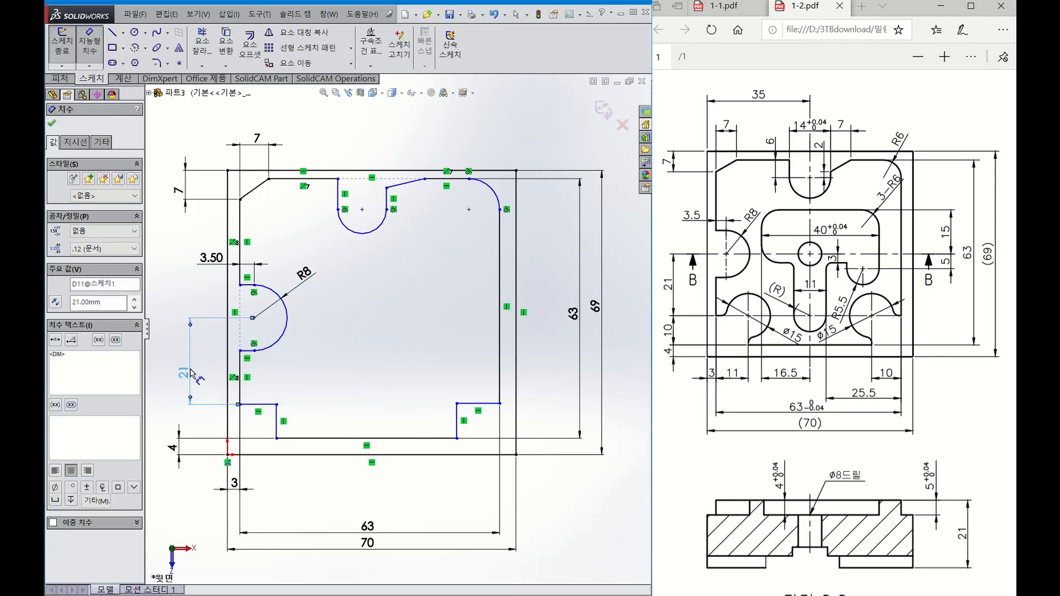
# Set the lower-left step's height to 10 mm and line up the 4 mm dimension beneath it.
pyautogui.click(276, 432)
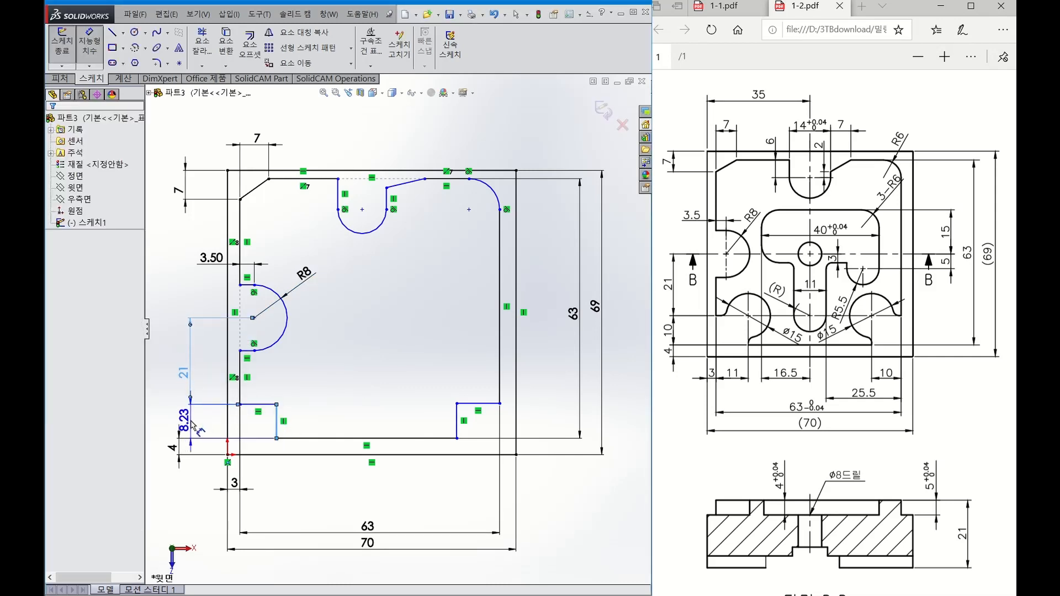
pyautogui.click(188, 425)
pyautogui.write('10')
pyautogui.press('Return')
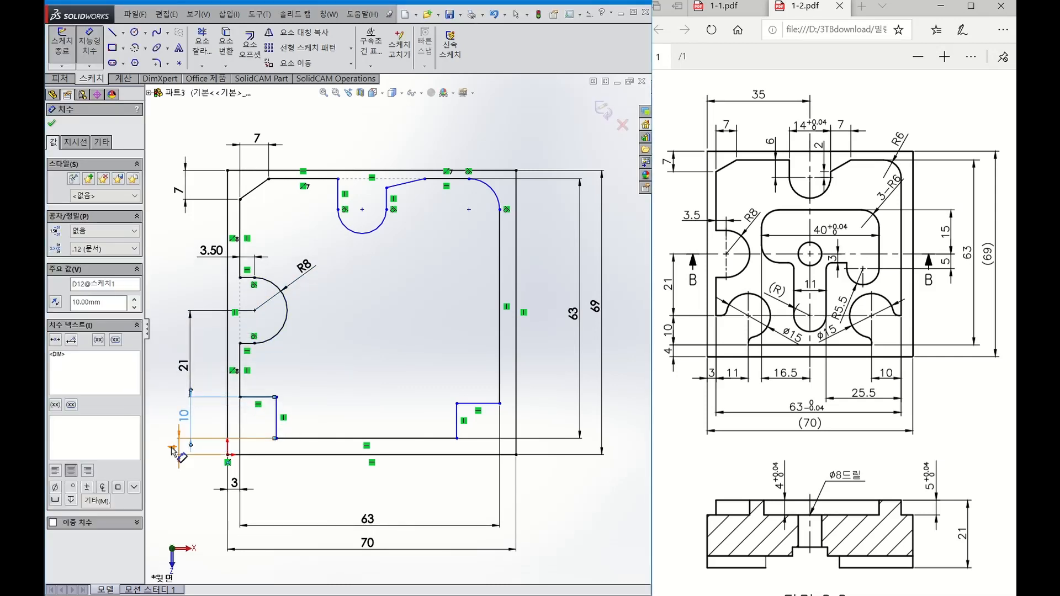
pyautogui.moveTo(183, 446); pyautogui.dragTo(184, 450)
pyautogui.click(196, 494)
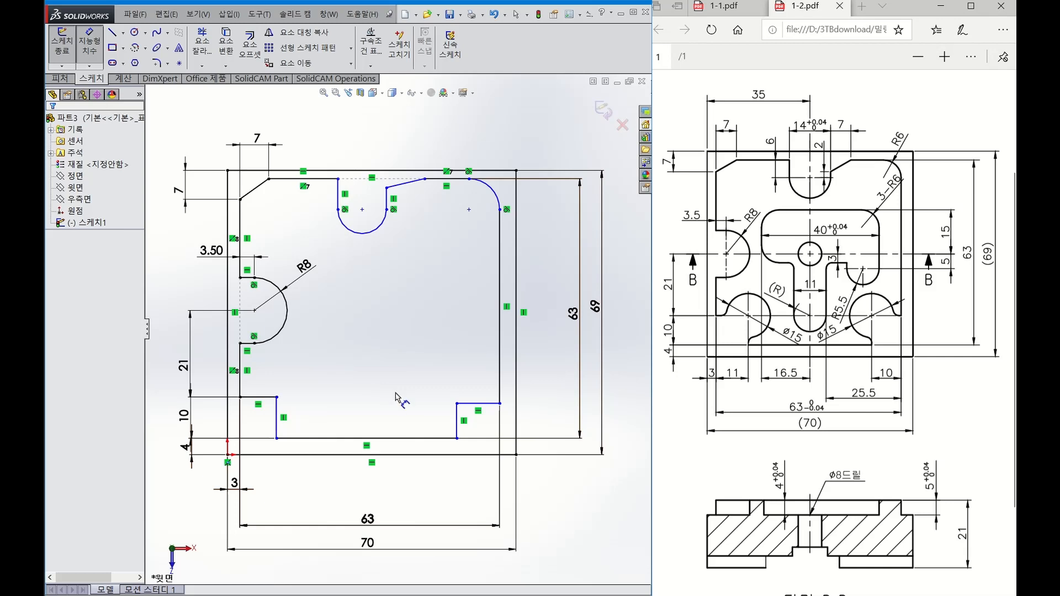
# Make the horizontal edges of the lower-left and lower-right steps collinear.
pyautogui.press('Escape')
pyautogui.click(268, 397)
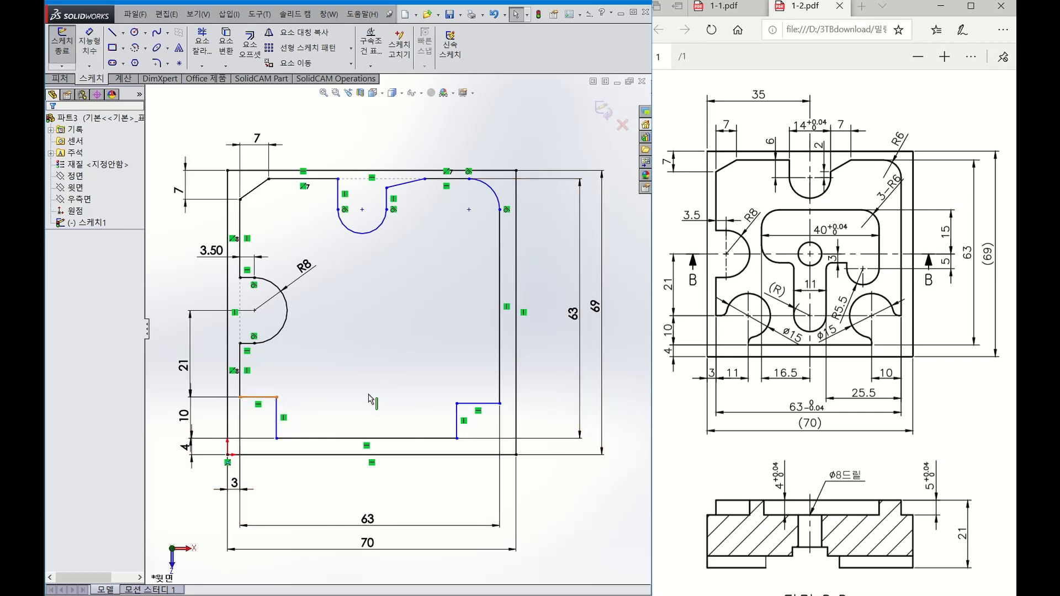
pyautogui.keyDown('ctrl'); pyautogui.click(480, 405); pyautogui.keyUp('ctrl')
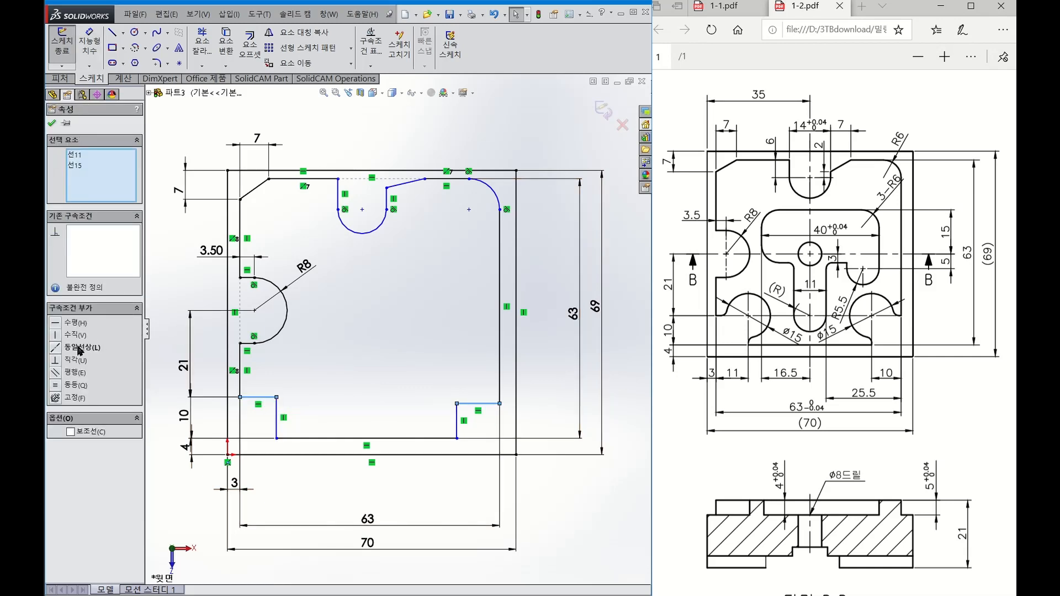
pyautogui.click(73, 347)
pyautogui.click(557, 399)
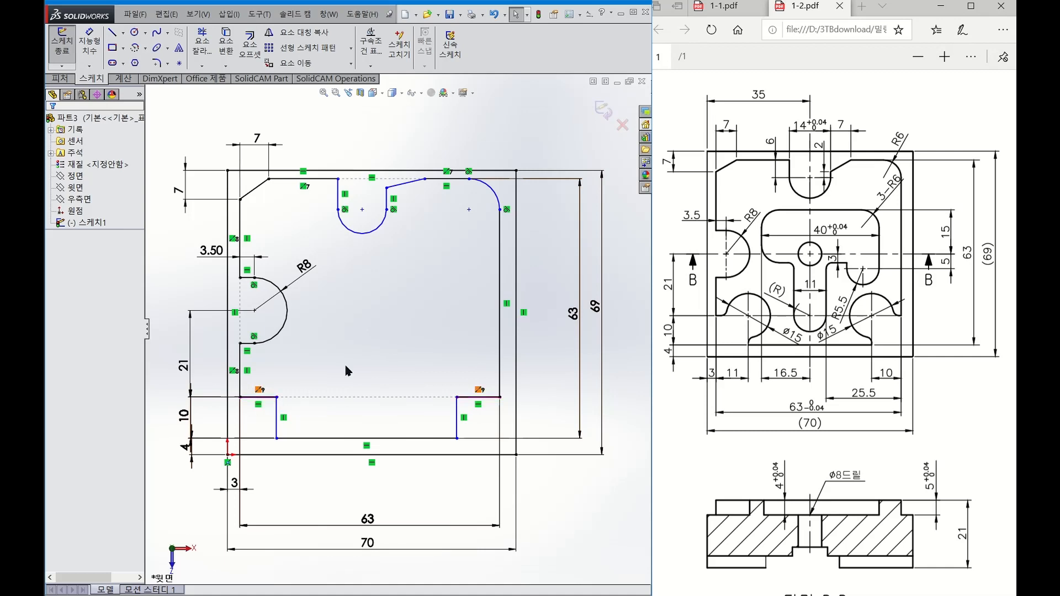
# Delete the collinear relation between the two lower step edges and try moving the lower-right one.
pyautogui.click(480, 391)
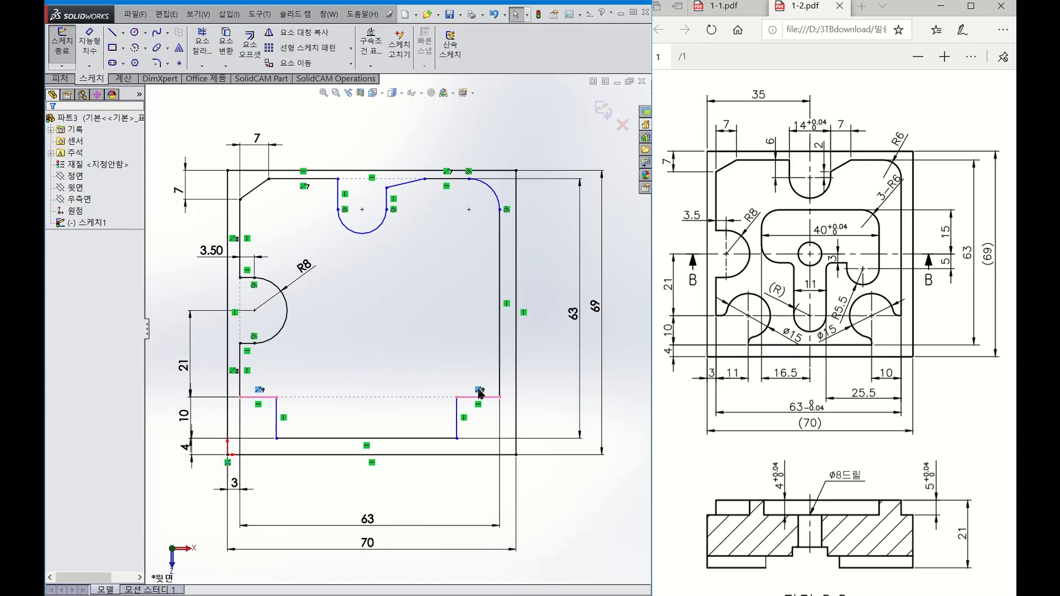
pyautogui.press('Delete')
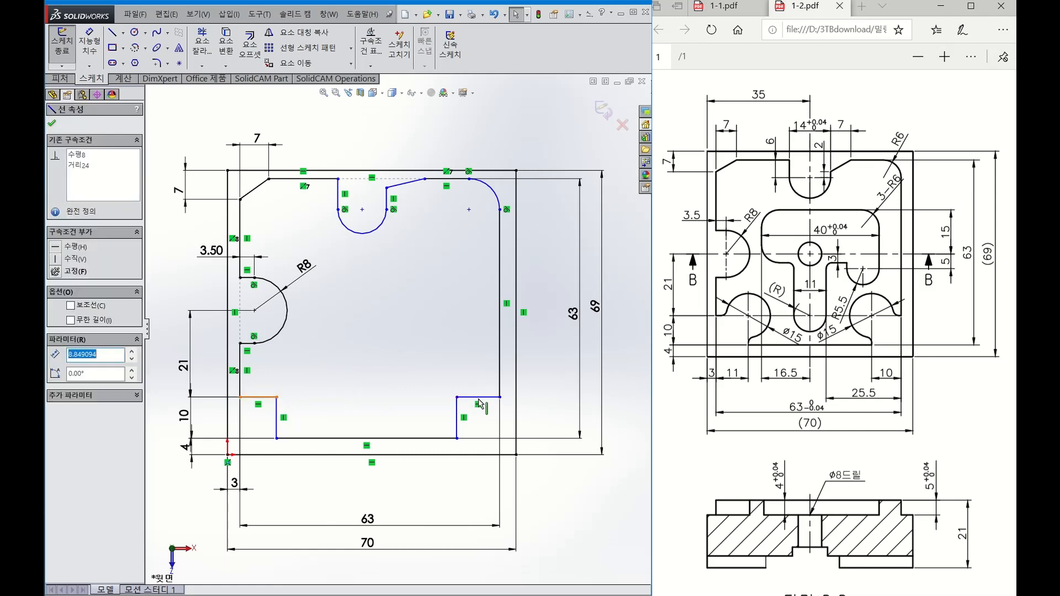
pyautogui.press('Escape')
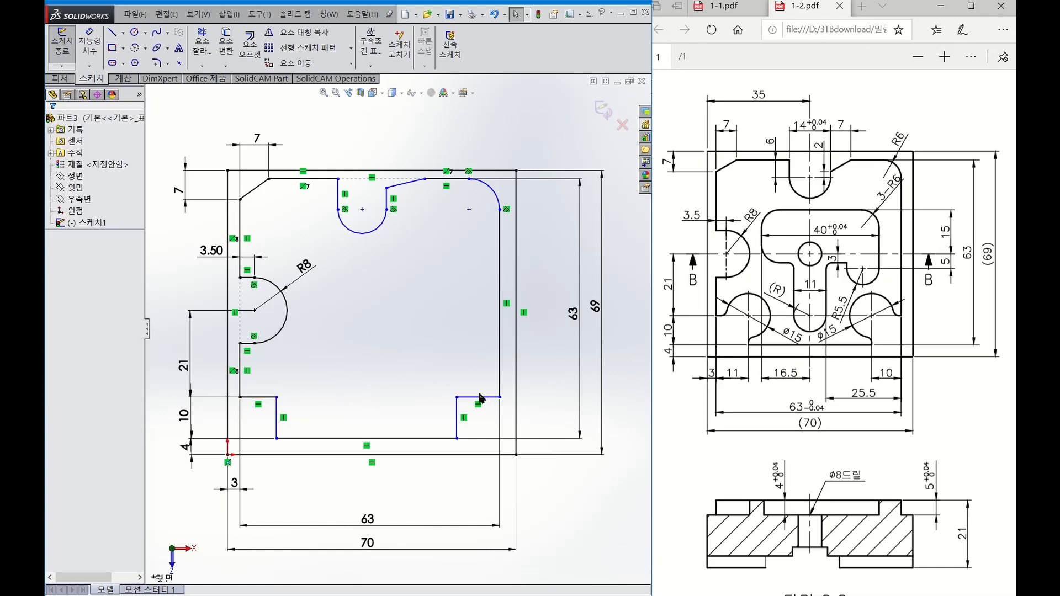
pyautogui.moveTo(479, 395); pyautogui.dragTo(481, 398)
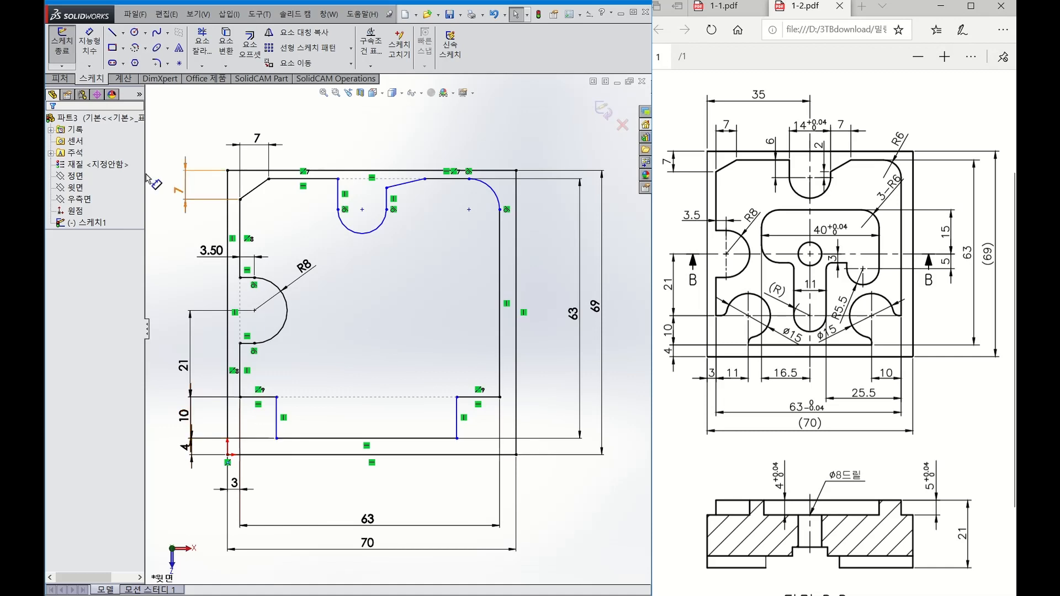
# Dimension the lower-left step's horizontal edge to 11 mm and the lower-right step's horizontal edge to 10 mm.
pyautogui.click(92, 55)
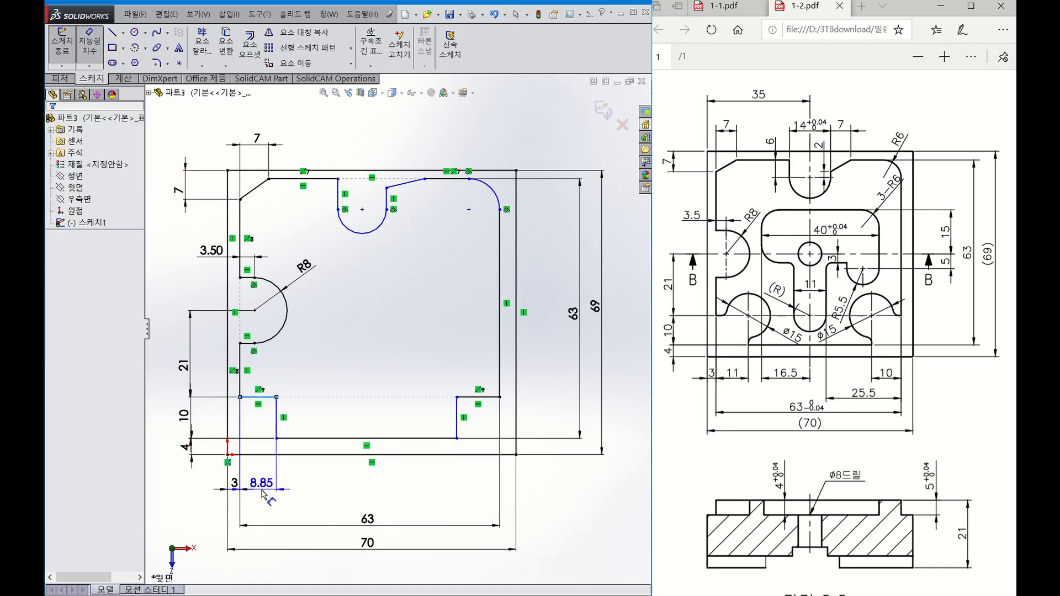
pyautogui.click(265, 489)
pyautogui.write('11')
pyautogui.press('Return')
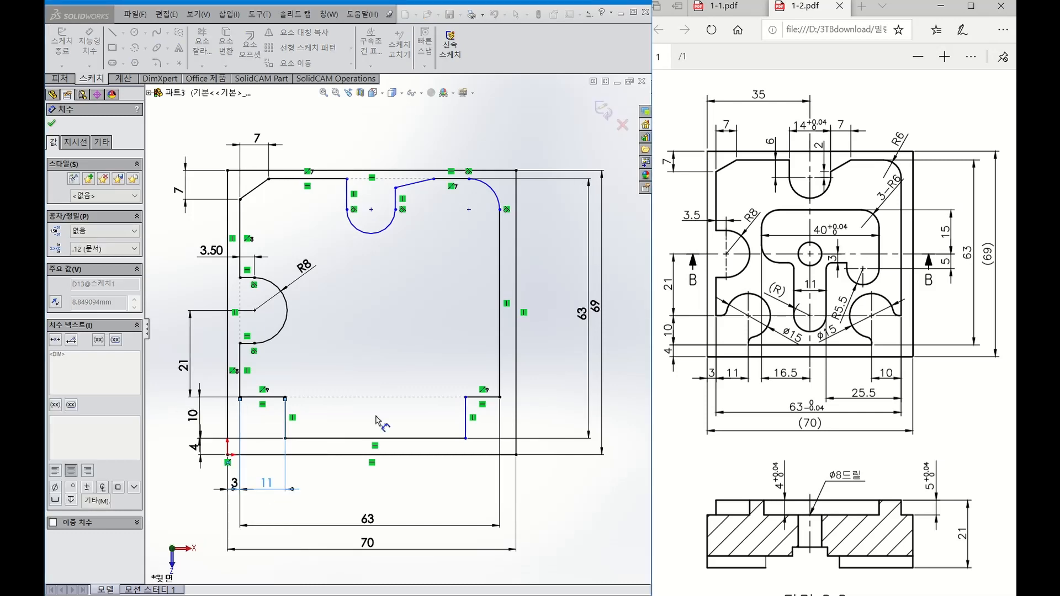
pyautogui.click(488, 399)
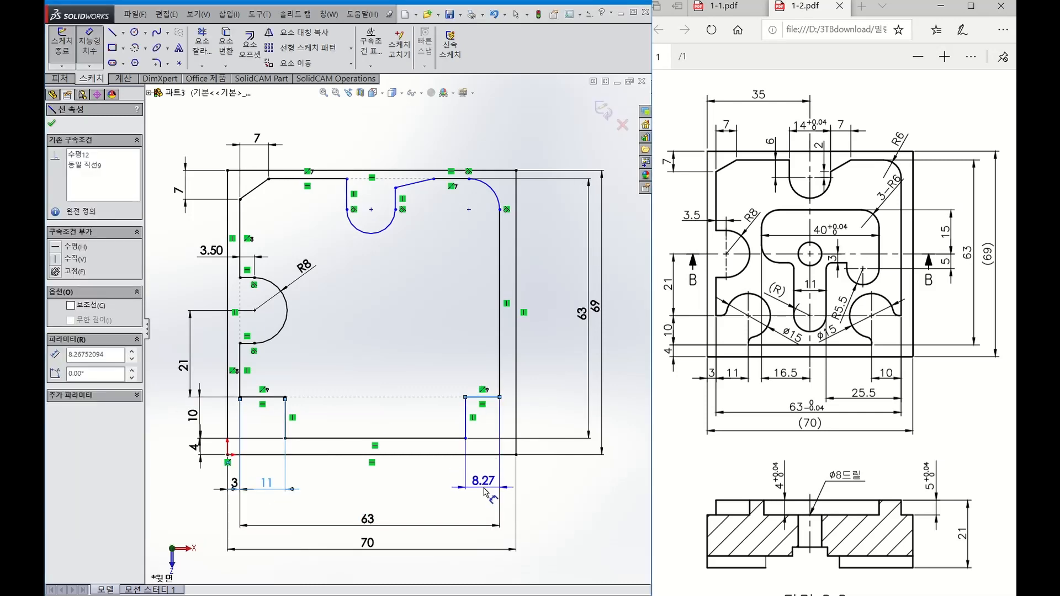
pyautogui.click(485, 490)
pyautogui.write('10')
pyautogui.press('Return')
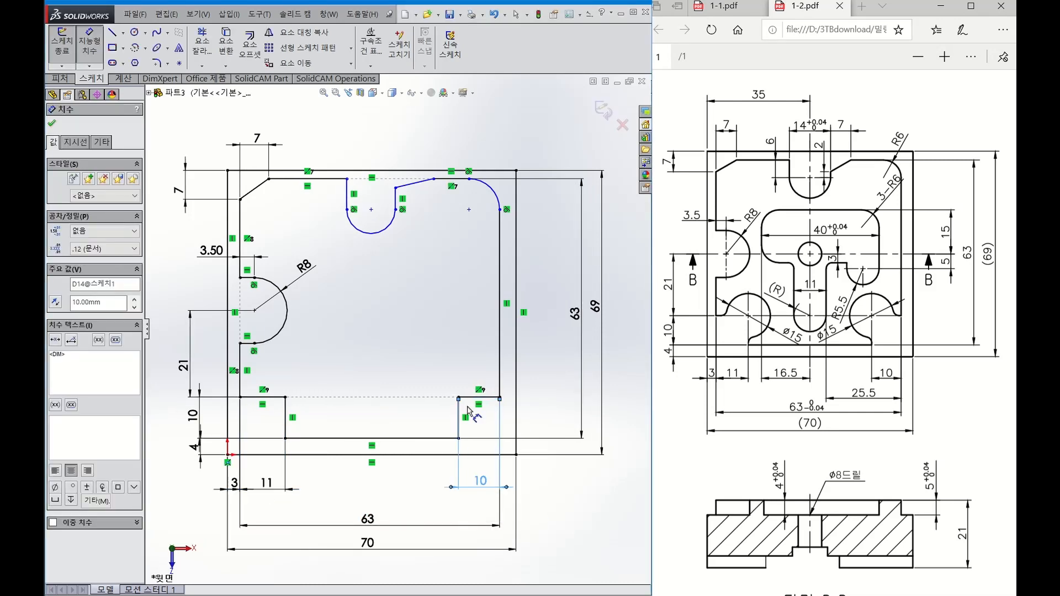
# Set the radius of the inner profile's upper-right corner arc to 6 mm.
pyautogui.click(495, 196)
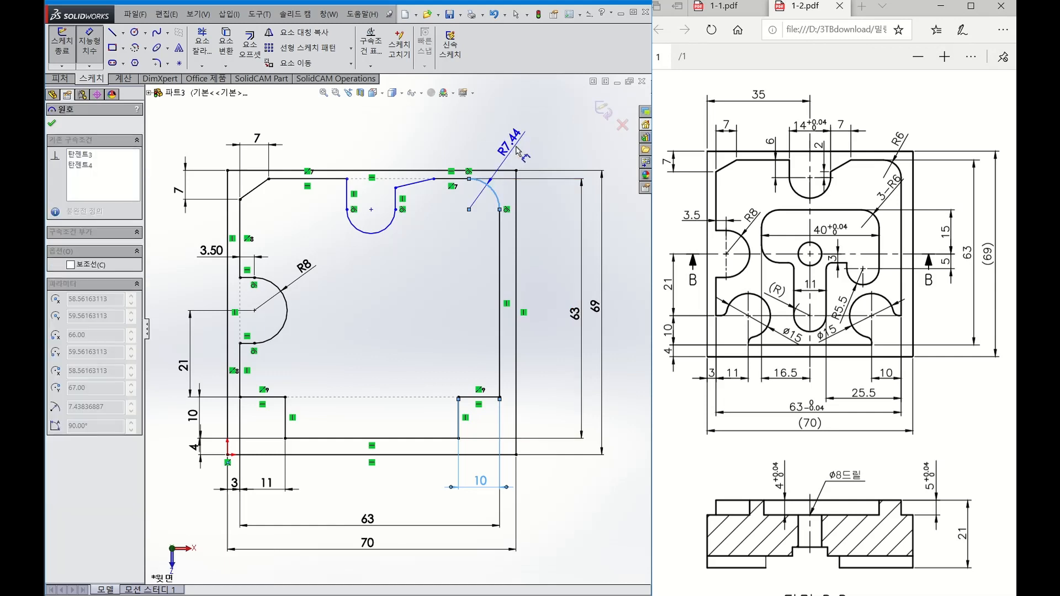
pyautogui.click(527, 153)
pyautogui.write('6.00mm')
pyautogui.press('Return')
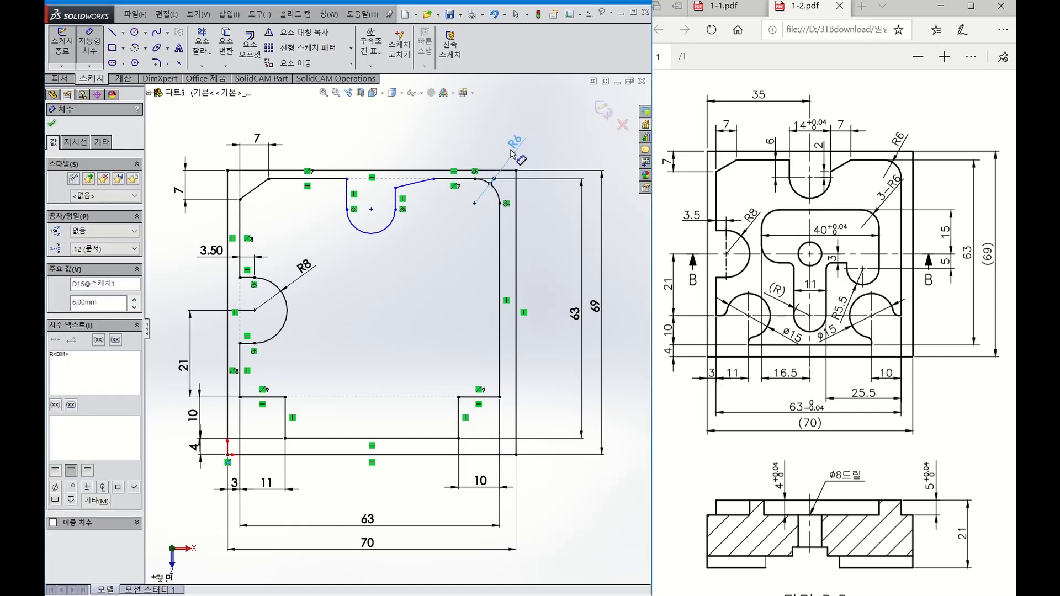
# Set the horizontal length of the slanted edge beside the upper notch to 7 mm.
pyautogui.click(414, 183)
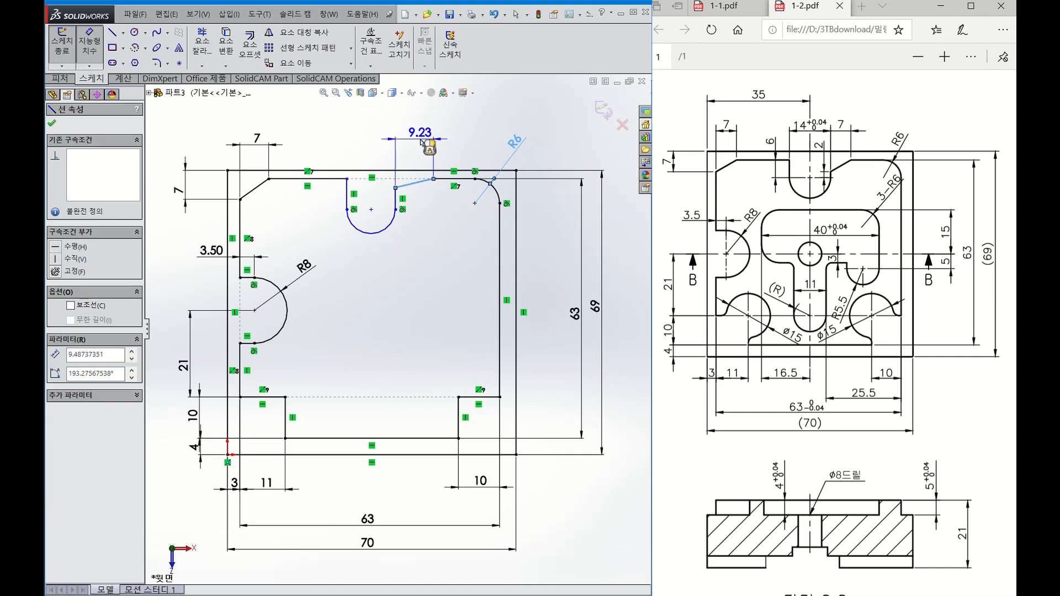
pyautogui.click(422, 135)
pyautogui.press('Return')
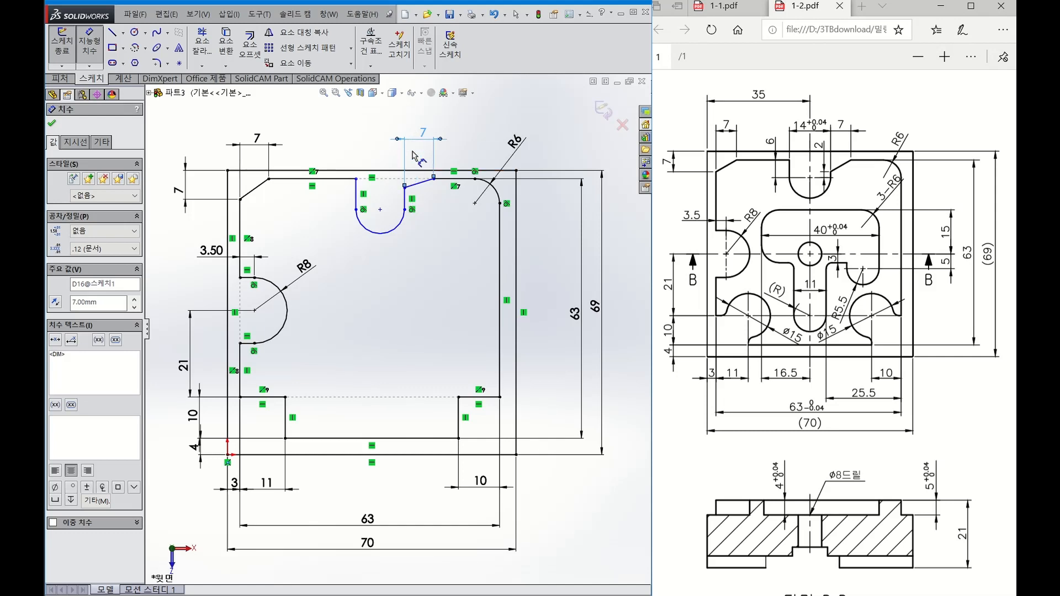
pyautogui.click(422, 183)
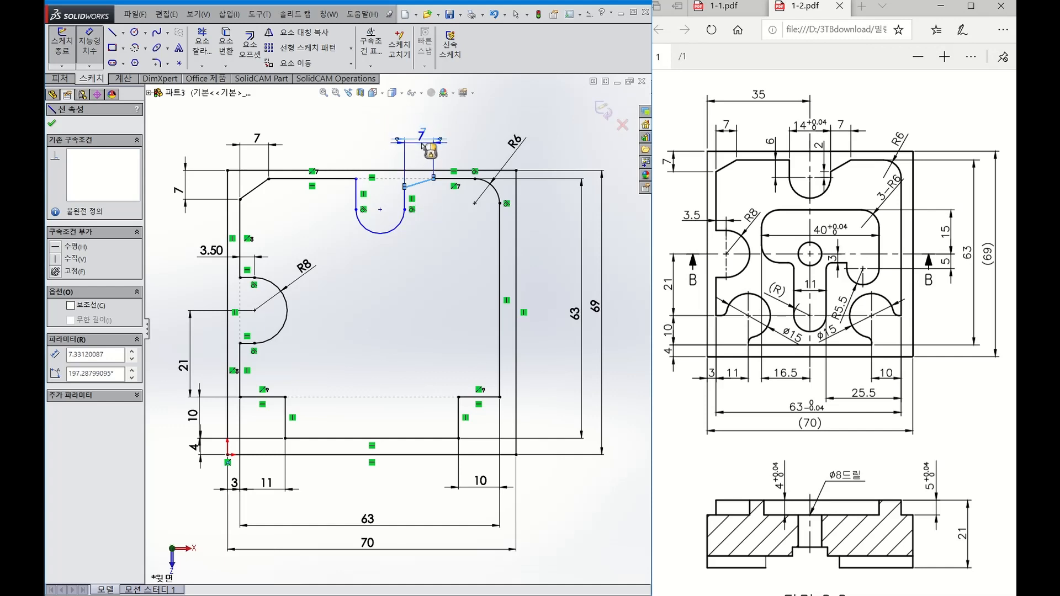
pyautogui.click(423, 134)
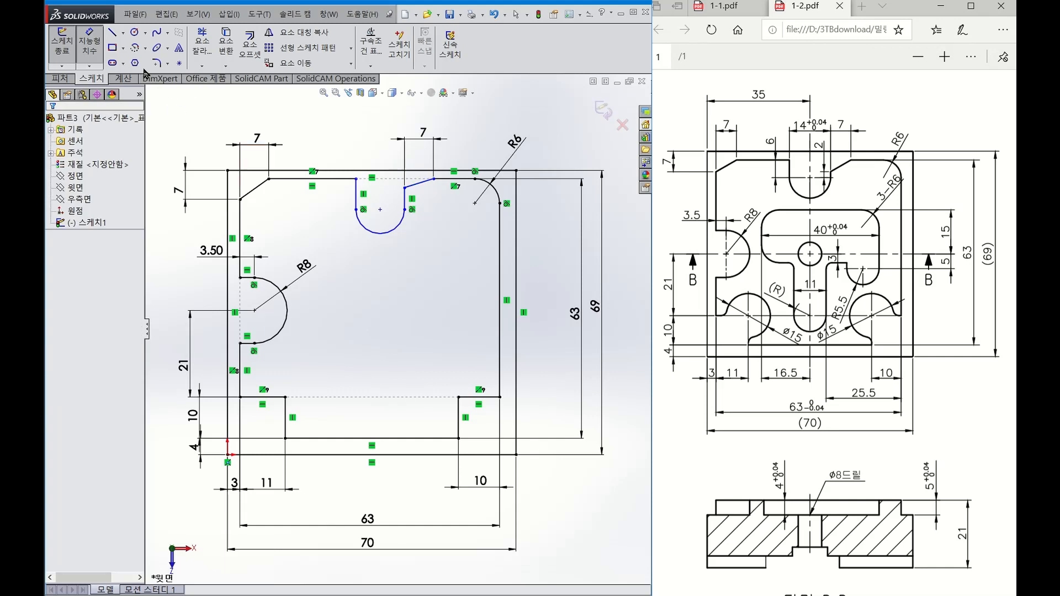
# Set the upper notch's right vertical edge to 2 mm and its left vertical edge to 6 mm.
pyautogui.click(405, 214)
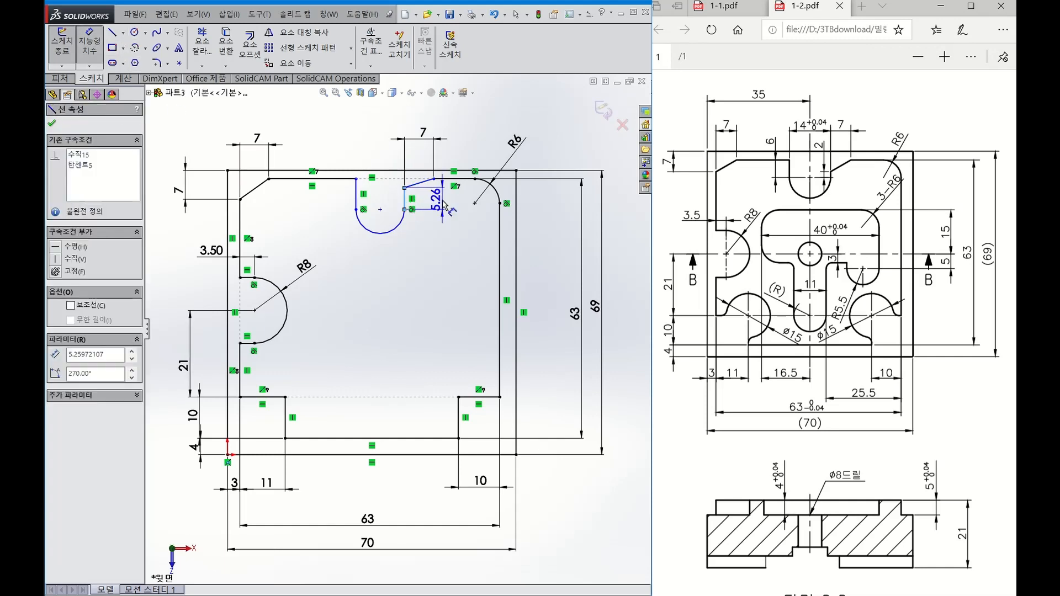
pyautogui.click(442, 207)
pyautogui.write('2')
pyautogui.press('Return')
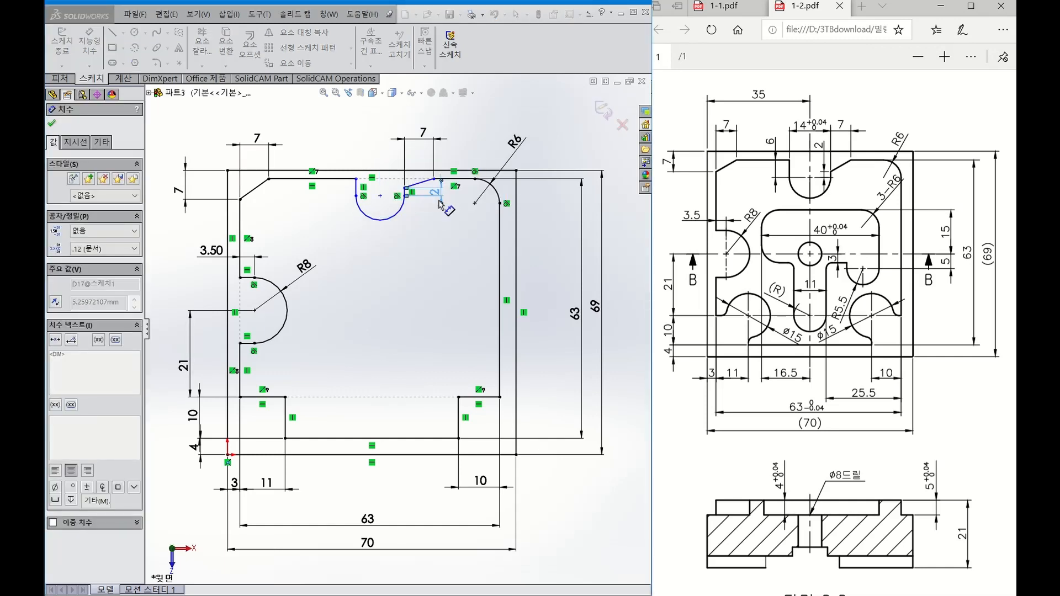
pyautogui.click(355, 191)
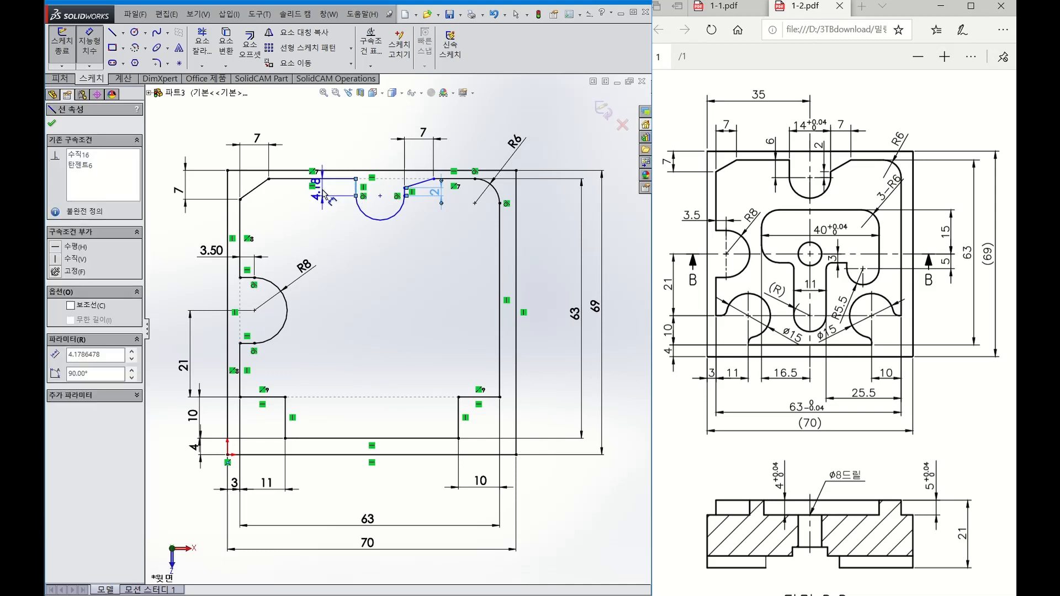
pyautogui.click(322, 190)
pyautogui.write('6.00mm')
pyautogui.press('Return')
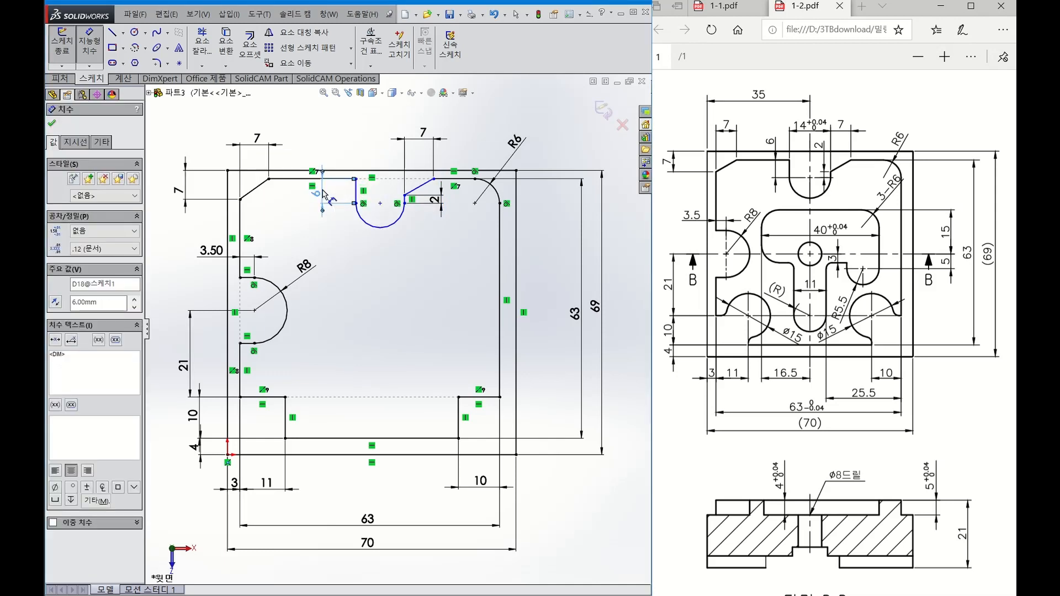
# Set the width between the upper notch's two vertical sides to 14 mm.
pyautogui.click(358, 198)
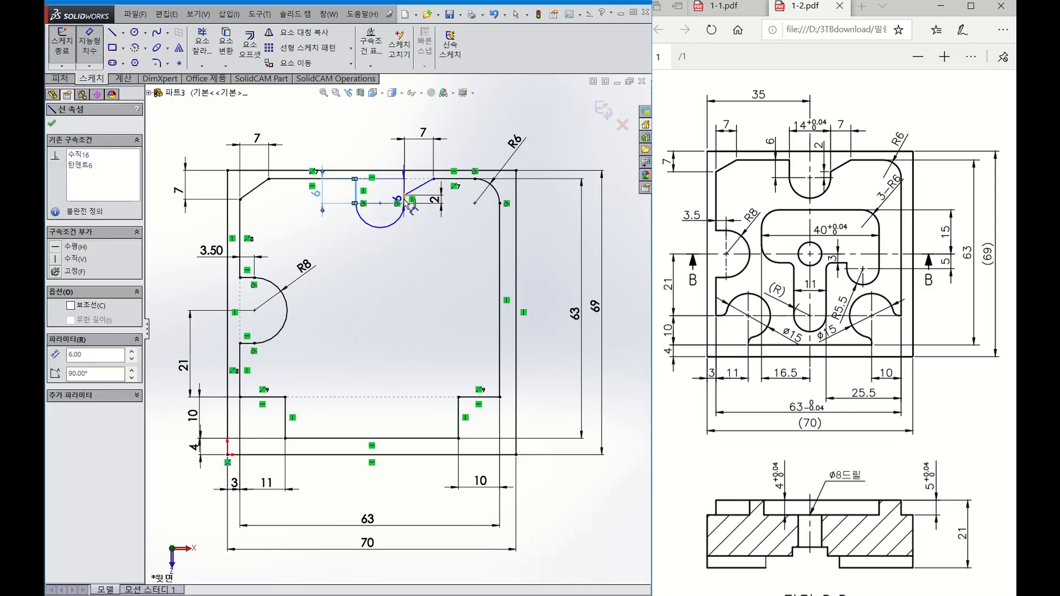
pyautogui.click(405, 197)
pyautogui.click(381, 144)
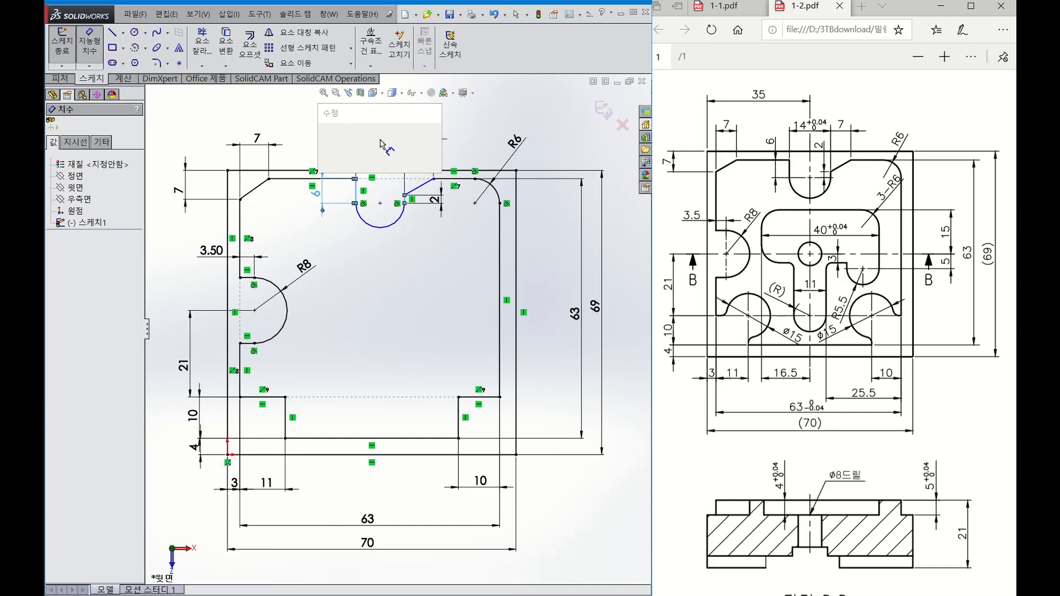
pyautogui.write('14')
pyautogui.press('Return')
# Set the horizontal distance from the plate's left edge to the upper notch's arc center to 35 mm.
pyautogui.click(228, 199)
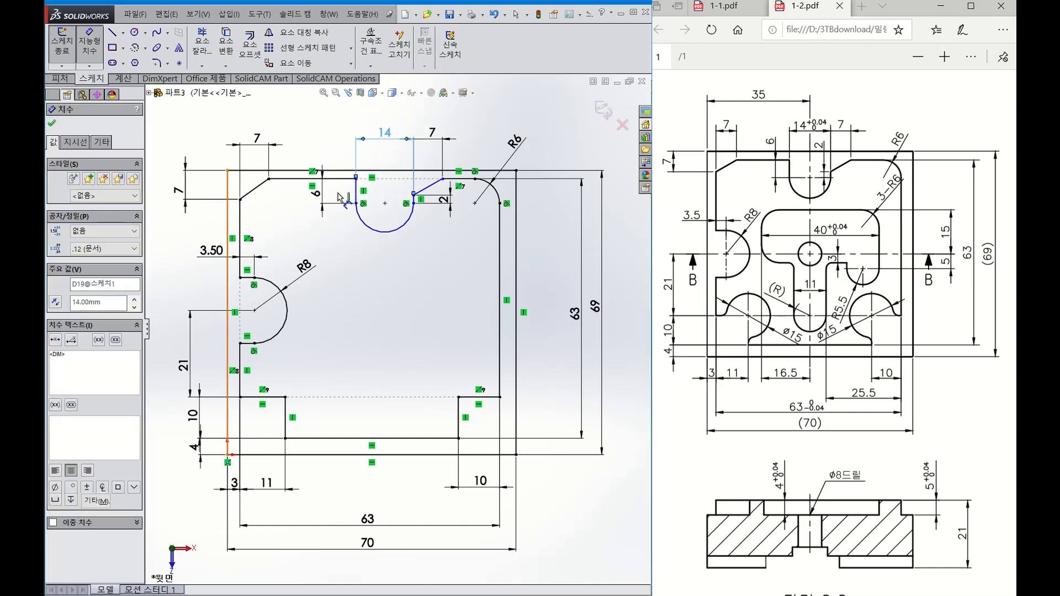
pyautogui.click(385, 203)
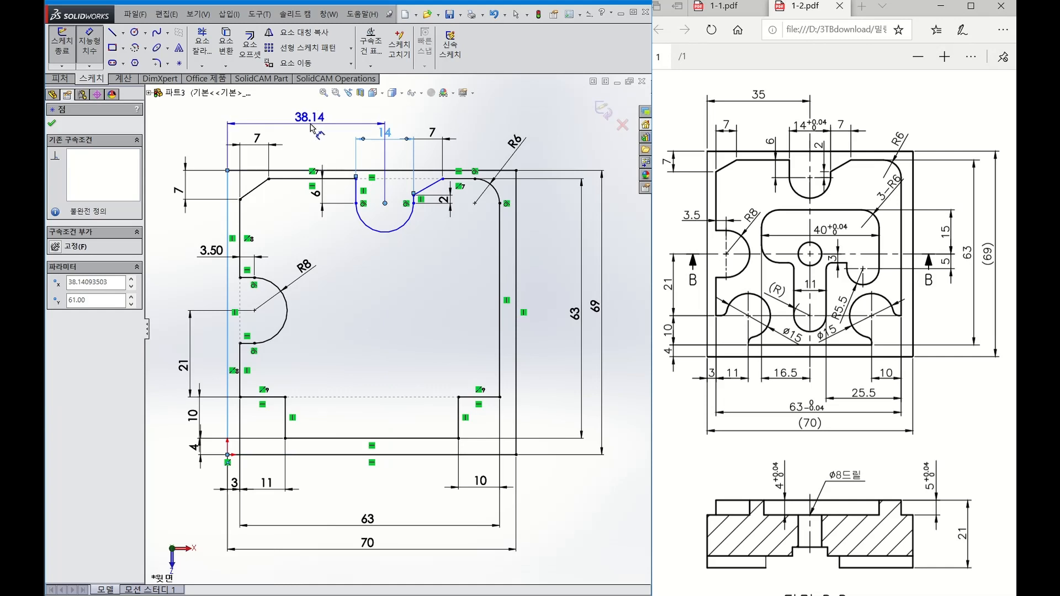
pyautogui.click(309, 117)
pyautogui.press('Return')
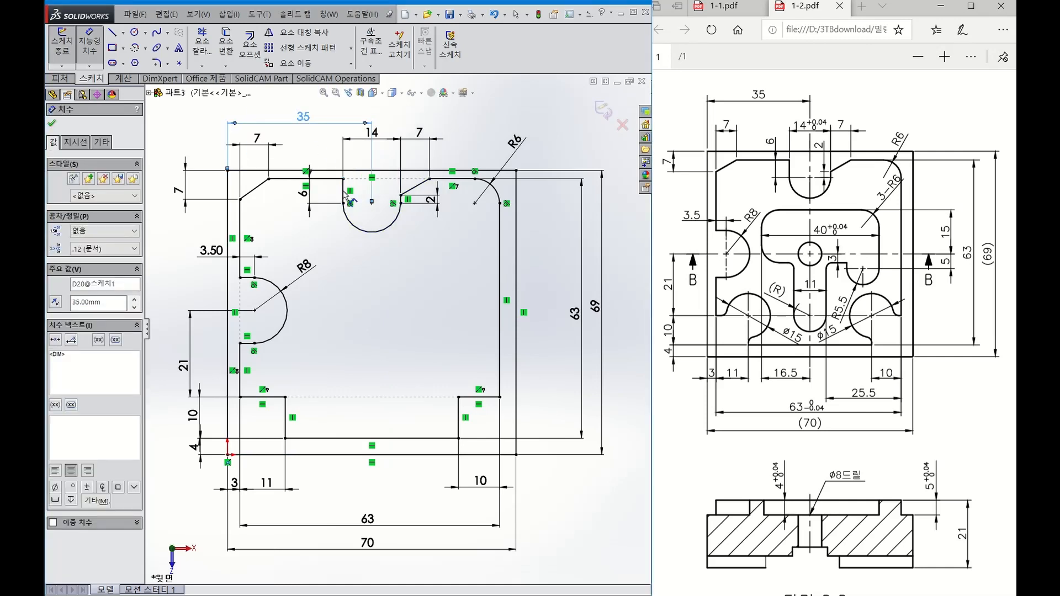
pyautogui.press('Escape')
pyautogui.press('Escape')
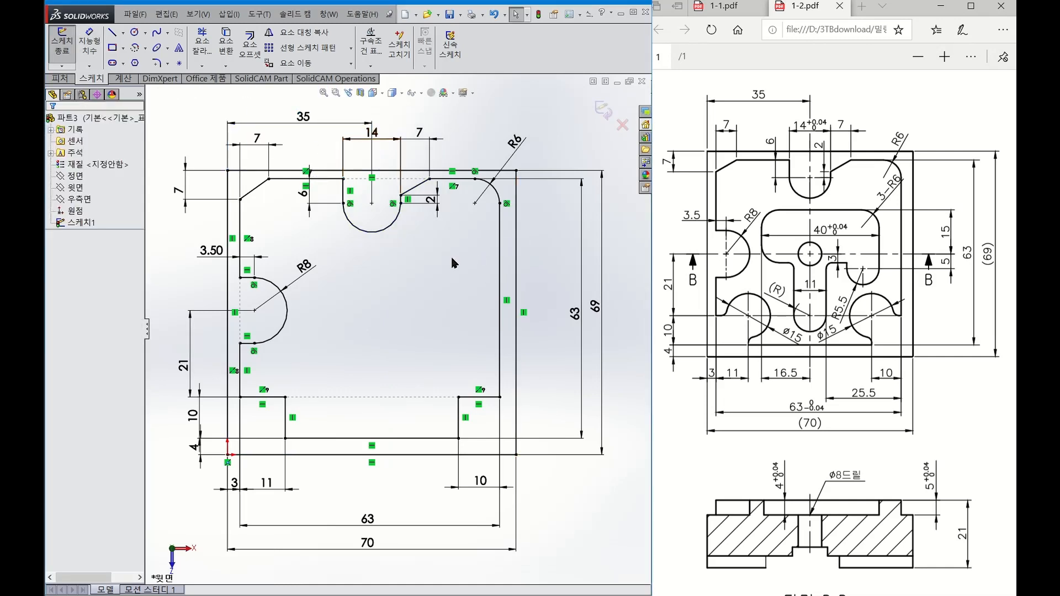
# Start the central pocket outline with a horizontal top edge, tangent upper-left arc, vertical left edge, lower-left arc of about R4.4 and short bottom edge.
pyautogui.click(113, 34)
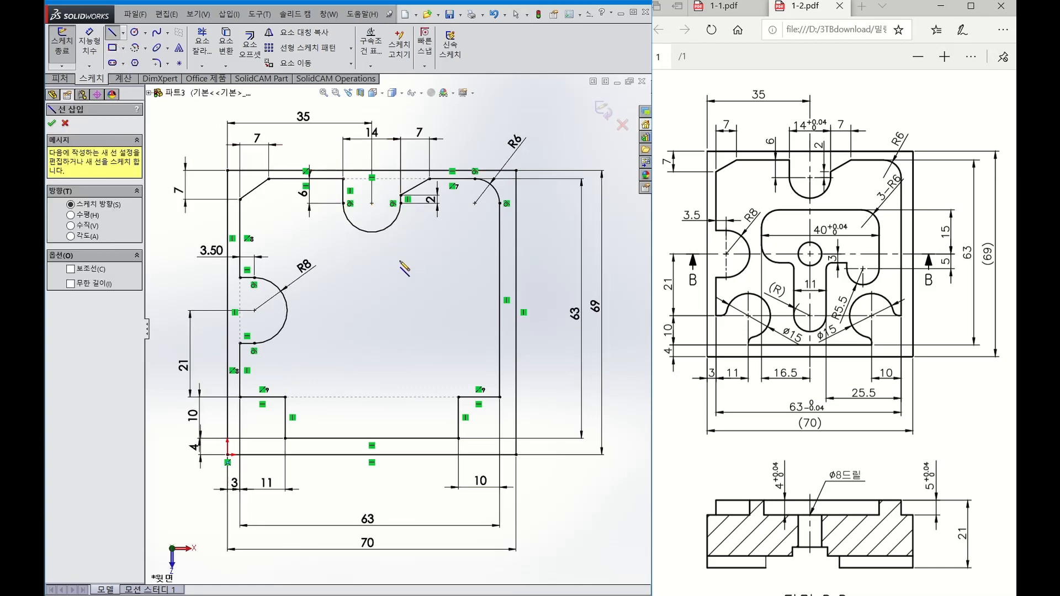
pyautogui.click(433, 254)
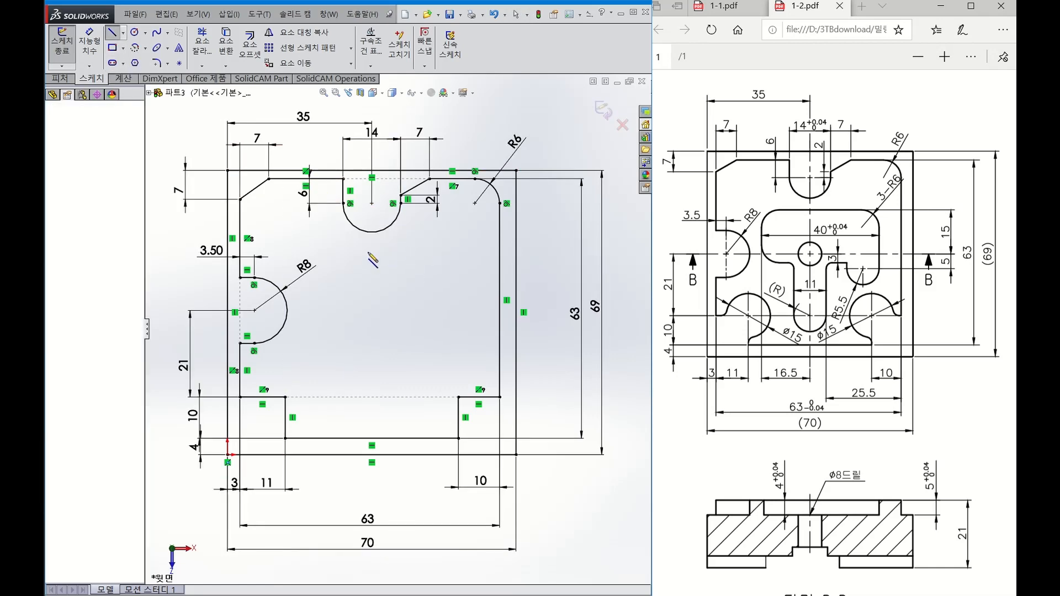
pyautogui.click(331, 254)
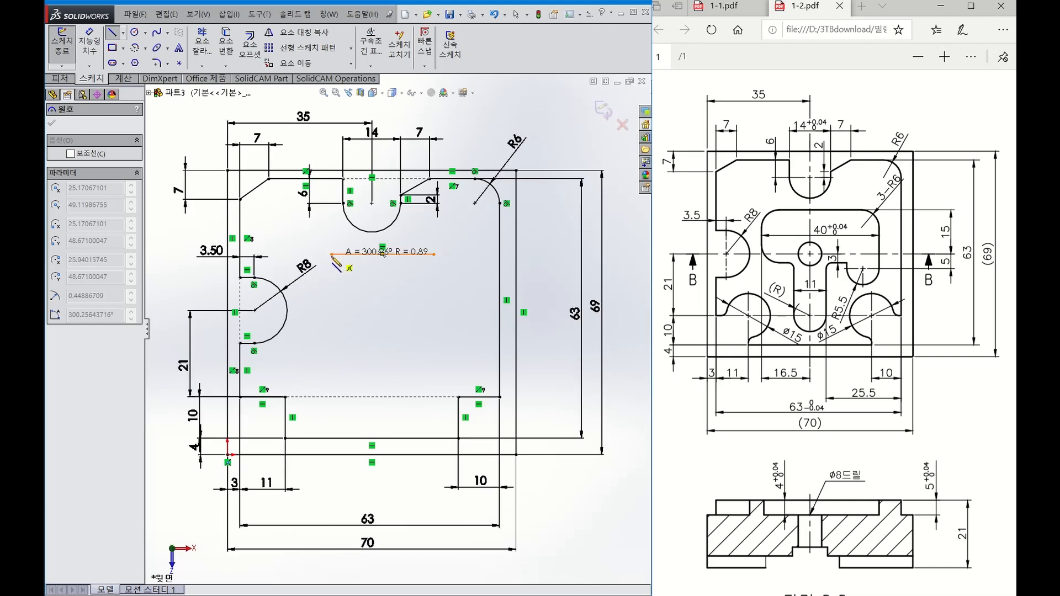
pyautogui.click(310, 278)
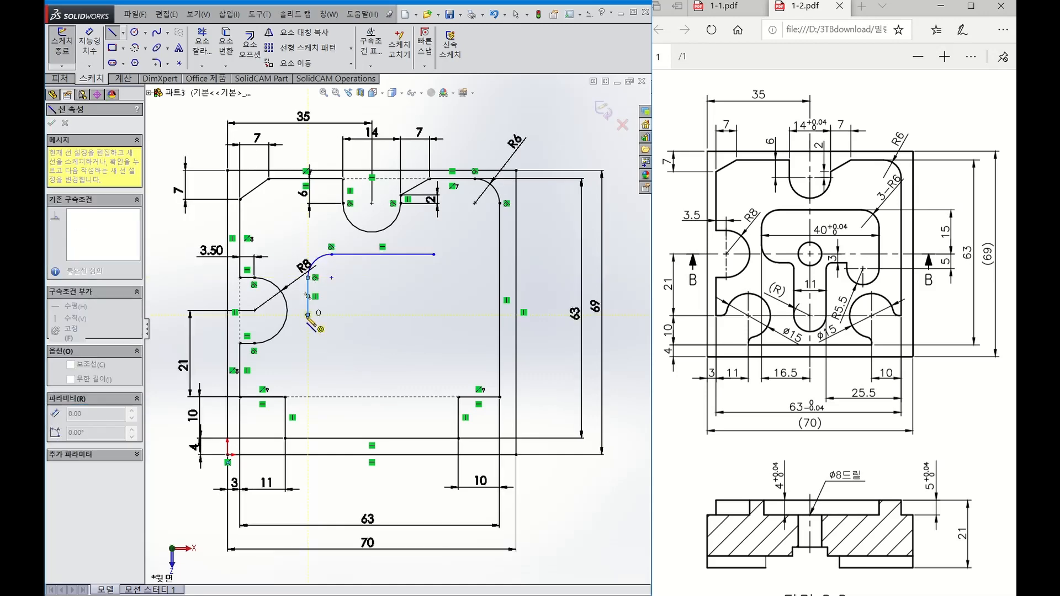
pyautogui.click(308, 315)
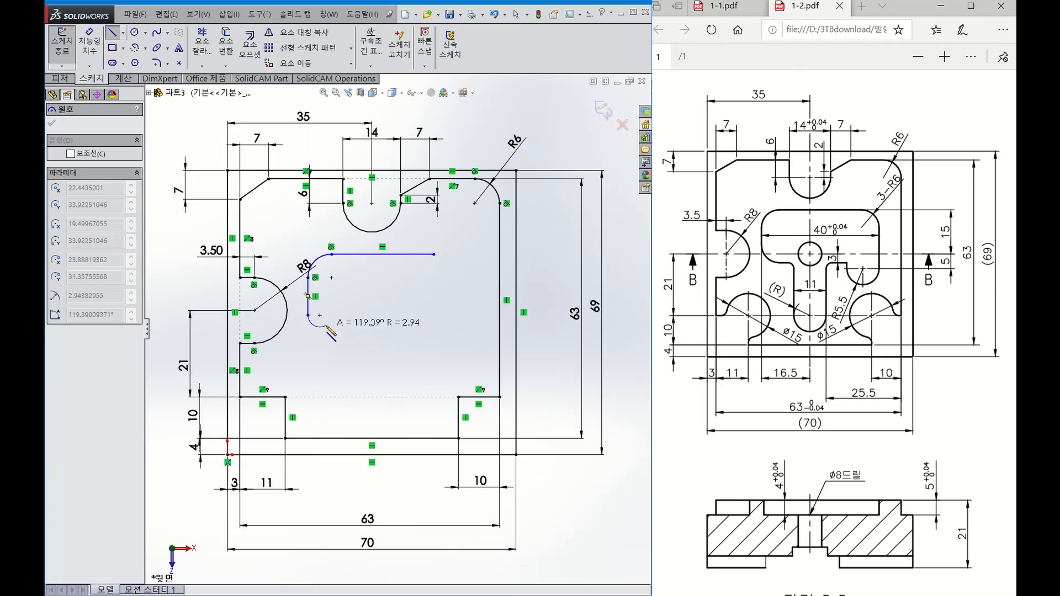
pyautogui.click(326, 333)
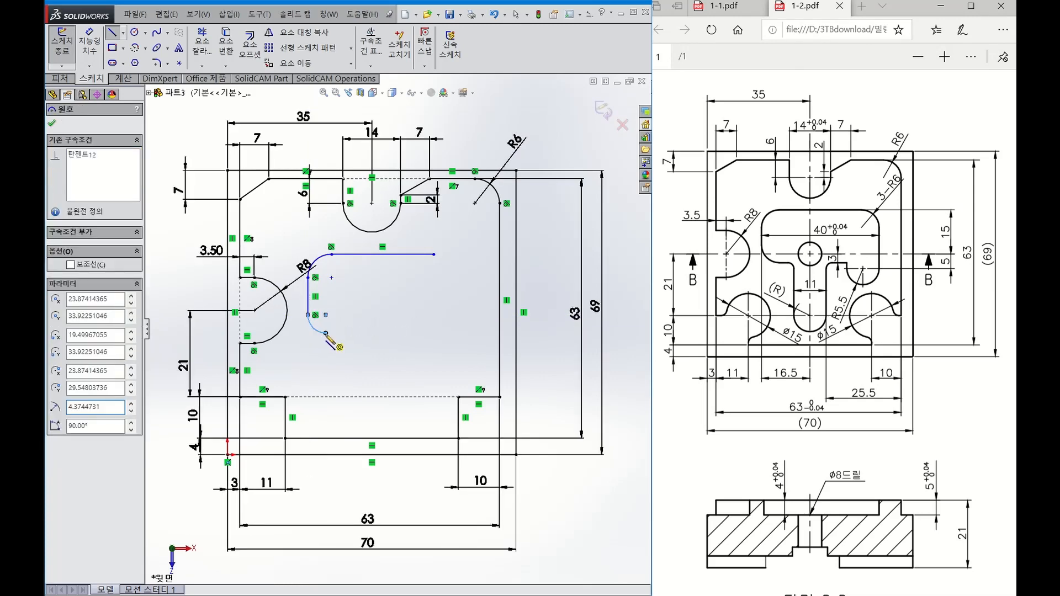
pyautogui.click(343, 333)
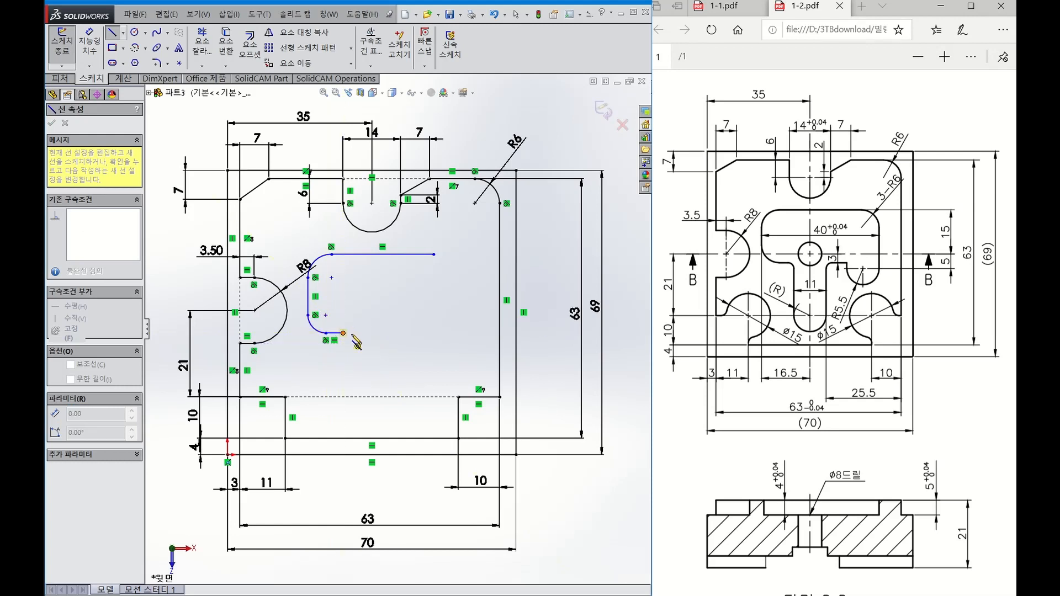
# Continue the pocket outline with a small tangent corner arc into a downward U-shaped slot whose left side is about 6.7 mm long.
pyautogui.click(354, 343)
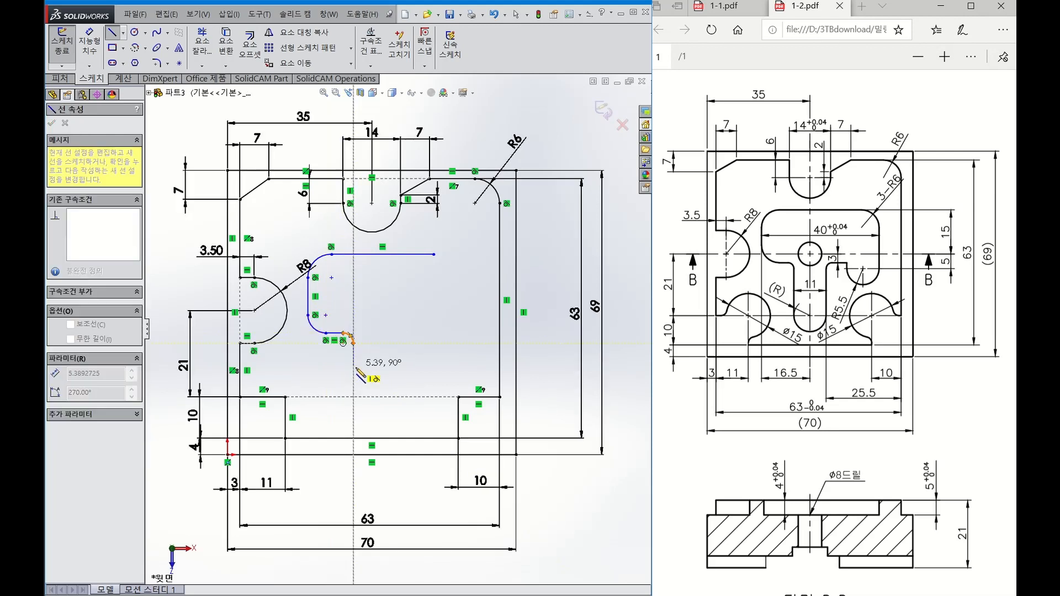
pyautogui.click(354, 372)
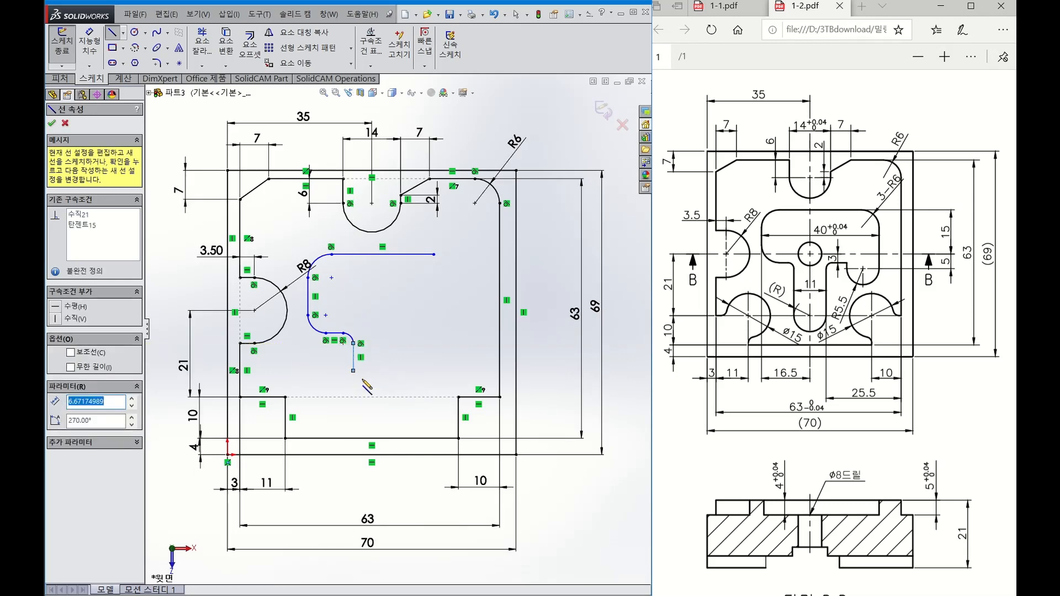
pyautogui.click(402, 371)
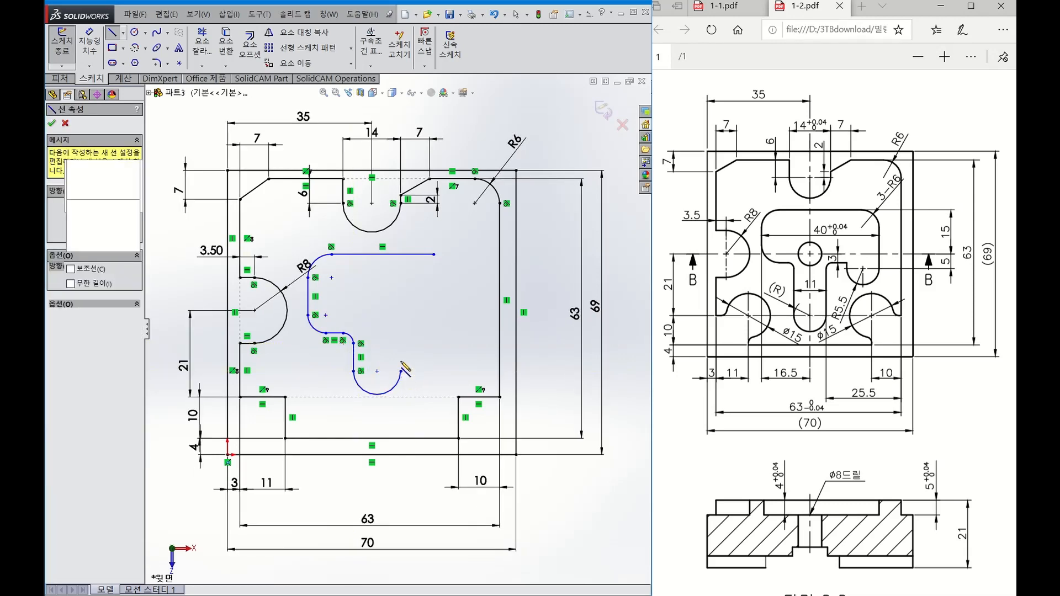
pyautogui.click(402, 344)
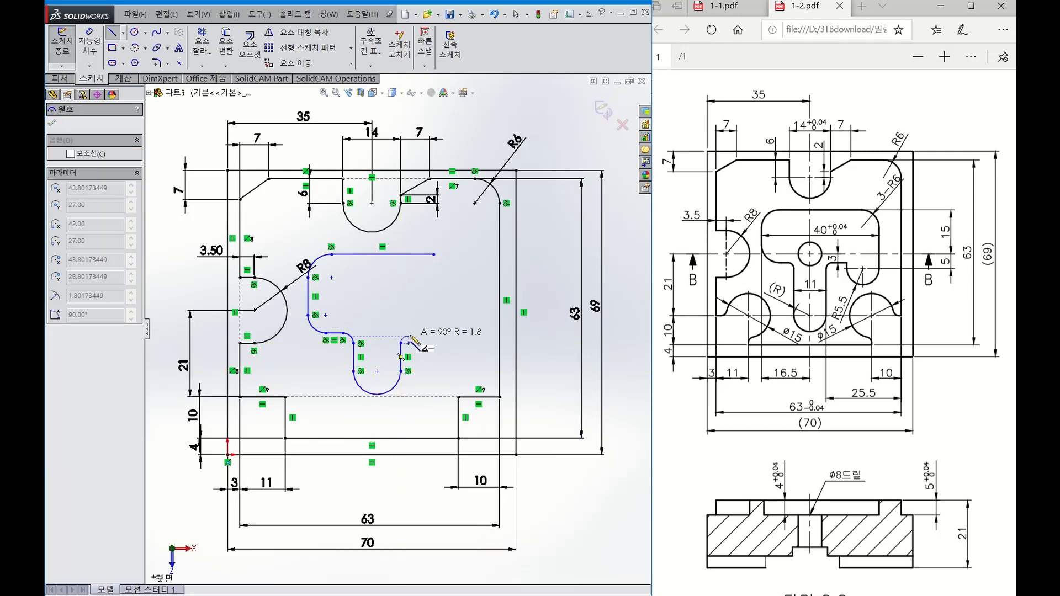
# Continue the pocket outline with a horizontal edge, a downward vertical line about 3.6 mm long and a tangent bottom arc of about R3.04.
pyautogui.click(409, 336)
pyautogui.click(434, 336)
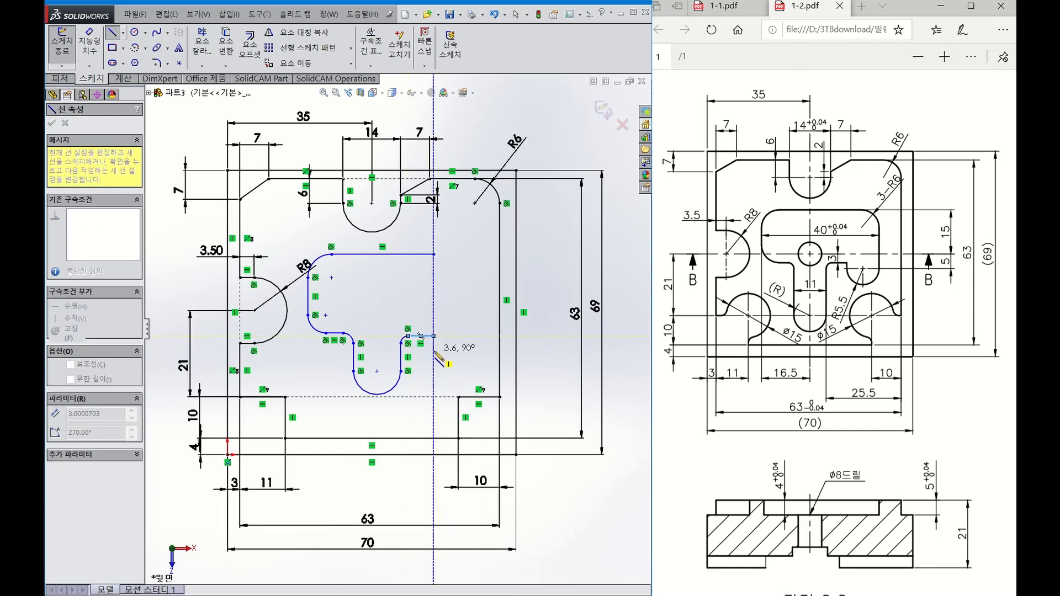
pyautogui.click(434, 350)
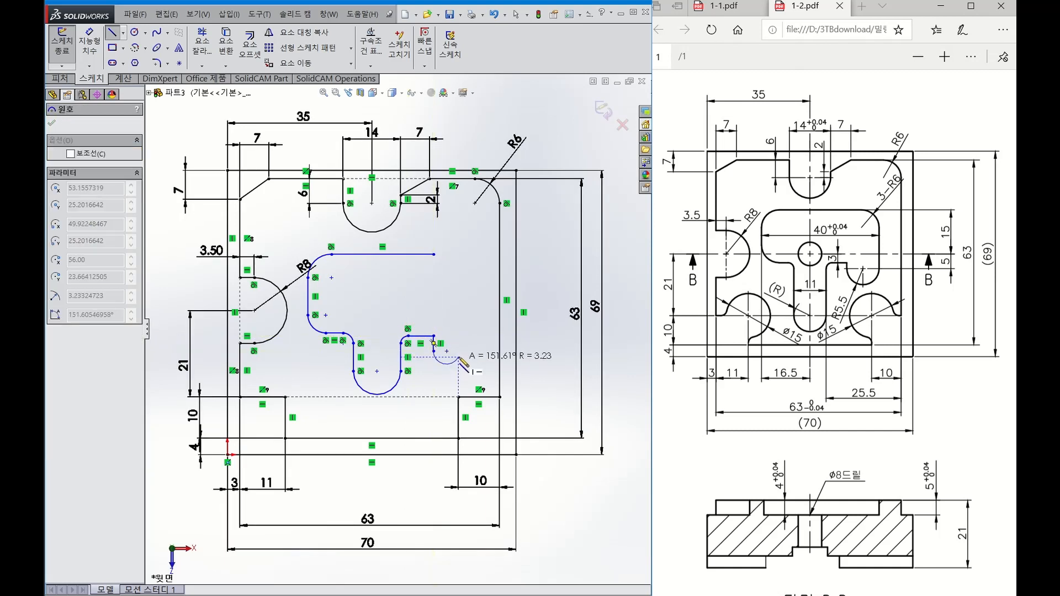
pyautogui.click(459, 351)
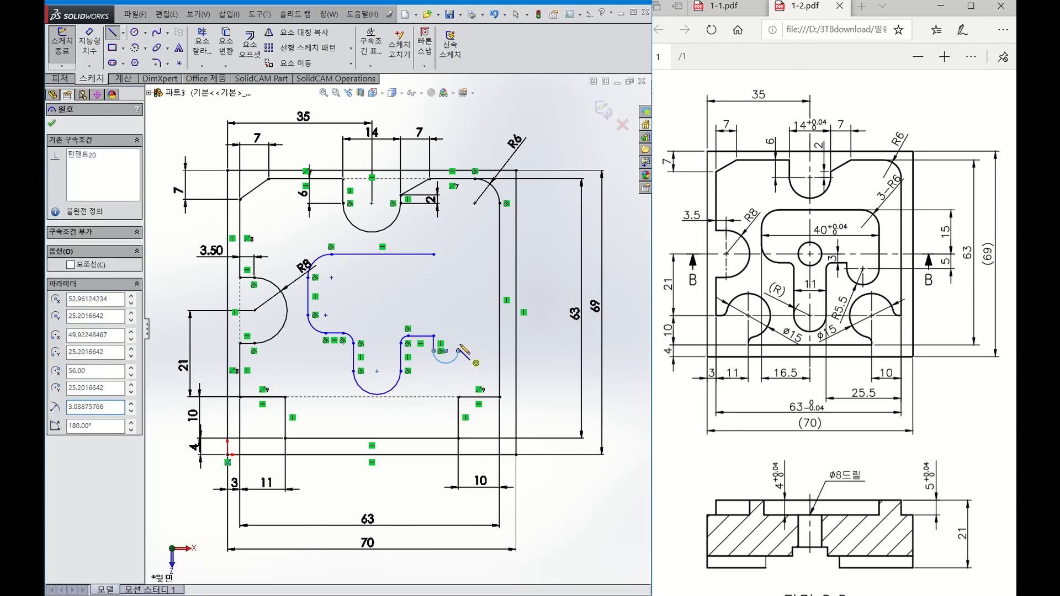
# Close the pocket outline with a vertical right edge and an upper-right corner arc ending at the top edge.
pyautogui.click(458, 274)
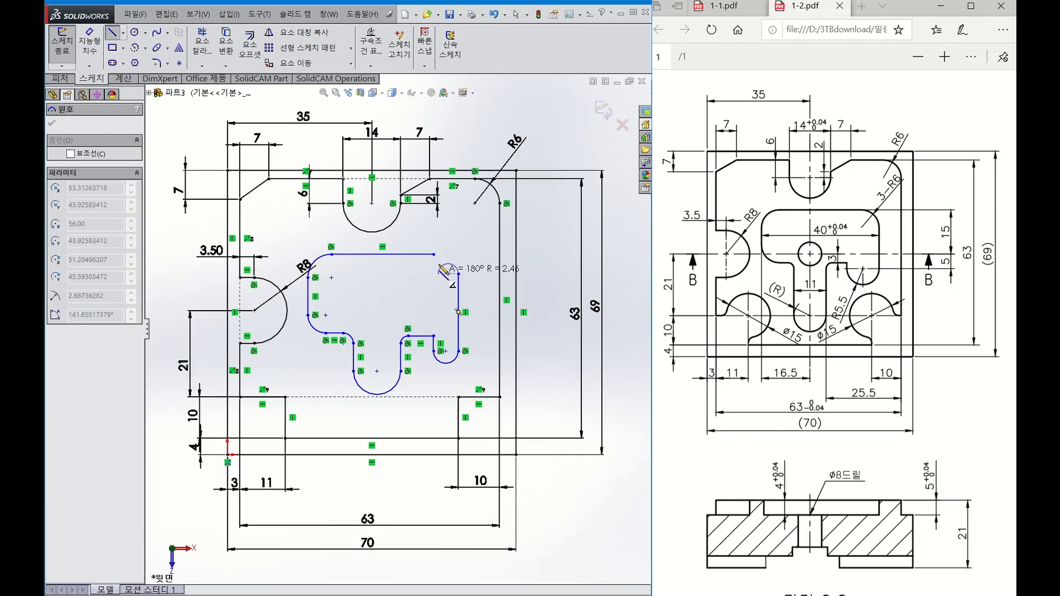
pyautogui.click(434, 254)
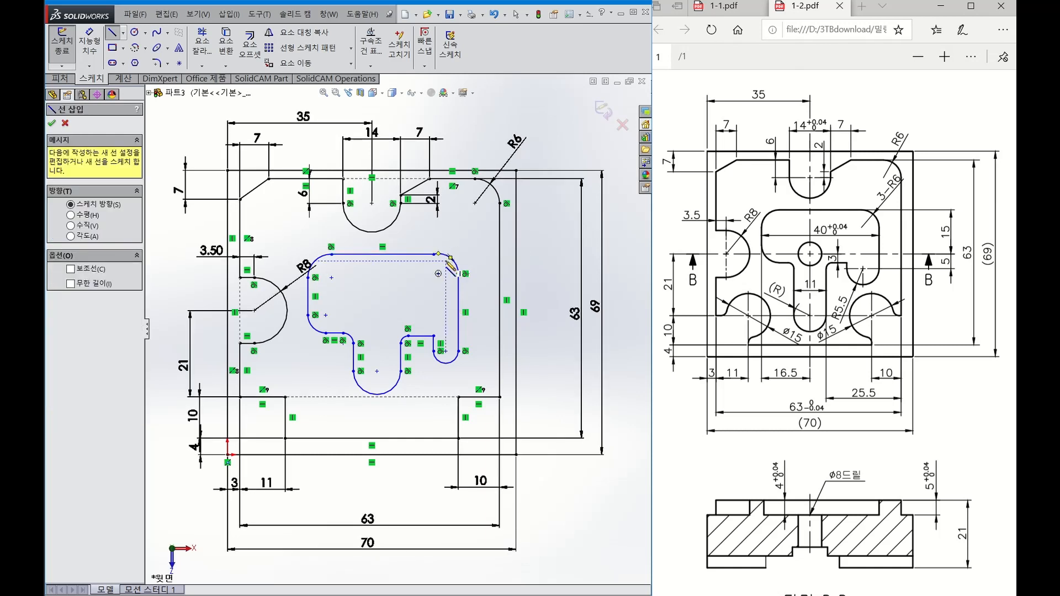
pyautogui.press('Escape')
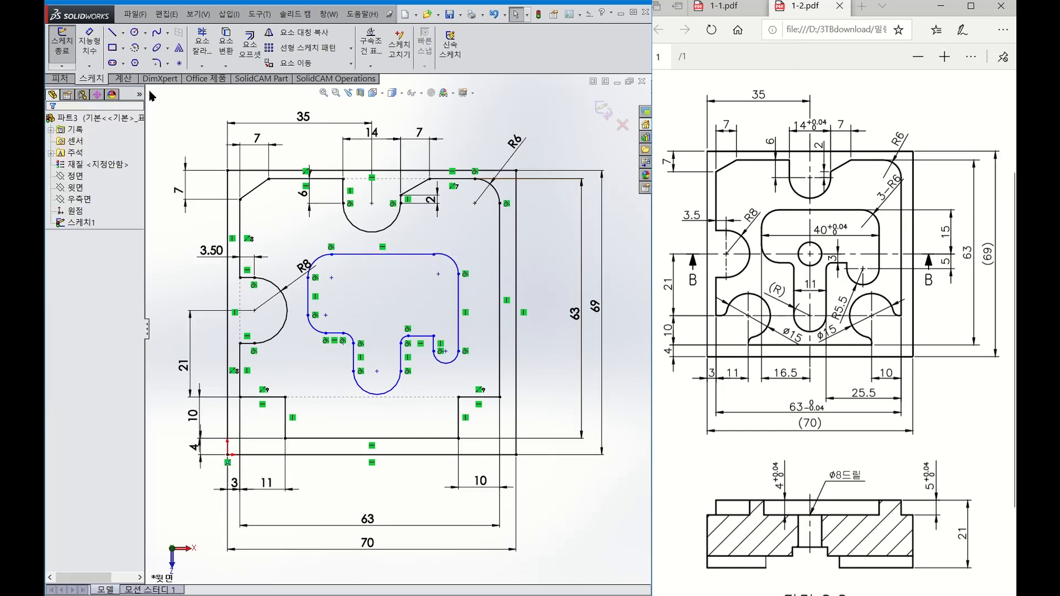
# Set the width between the pocket's left and right vertical edges to 40 mm.
pyautogui.press('d')
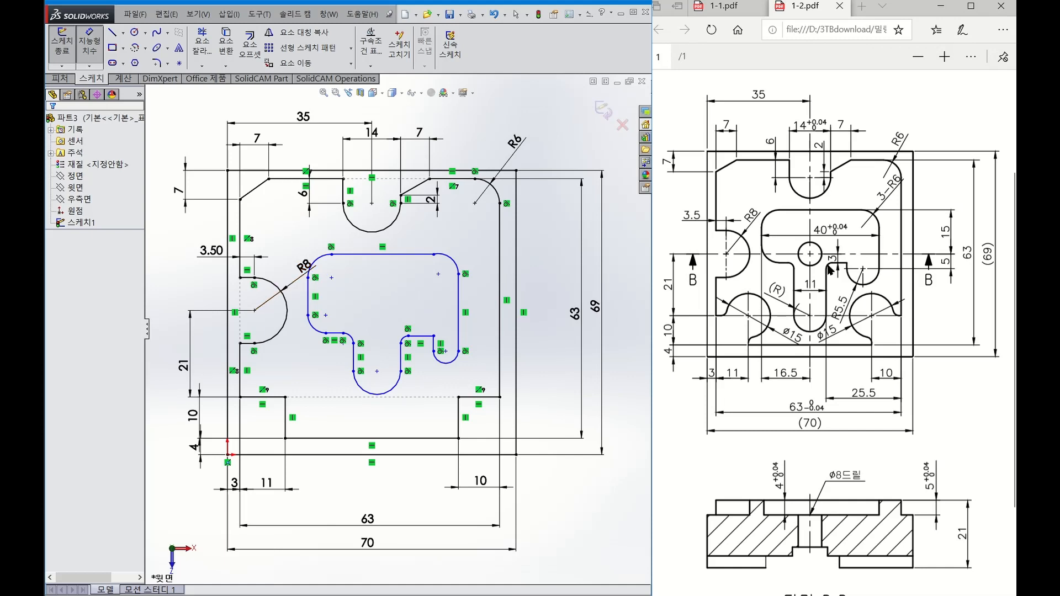
pyautogui.click(459, 310)
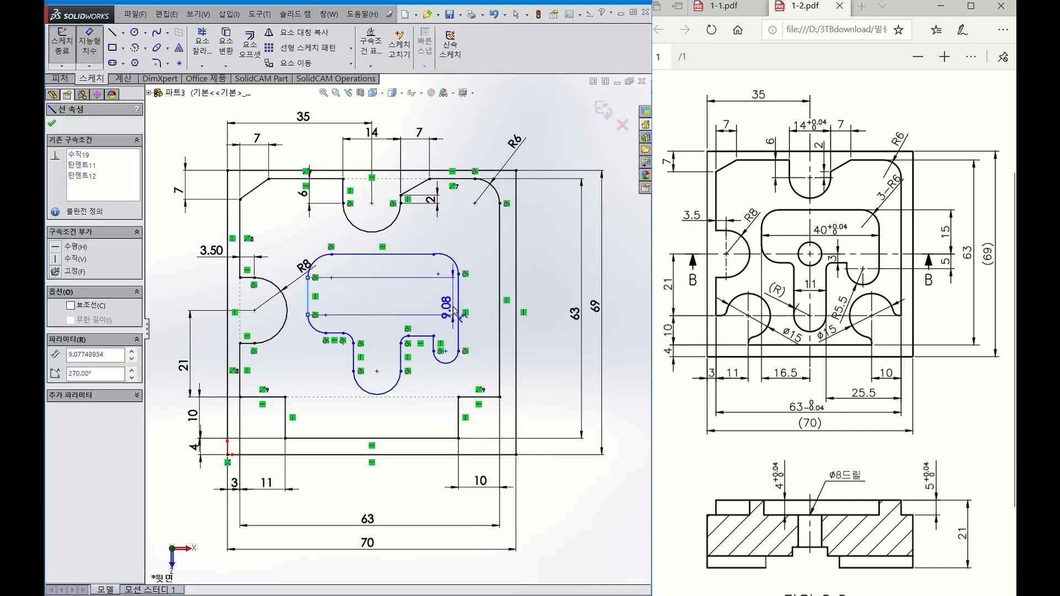
pyautogui.click(307, 298)
pyautogui.click(382, 290)
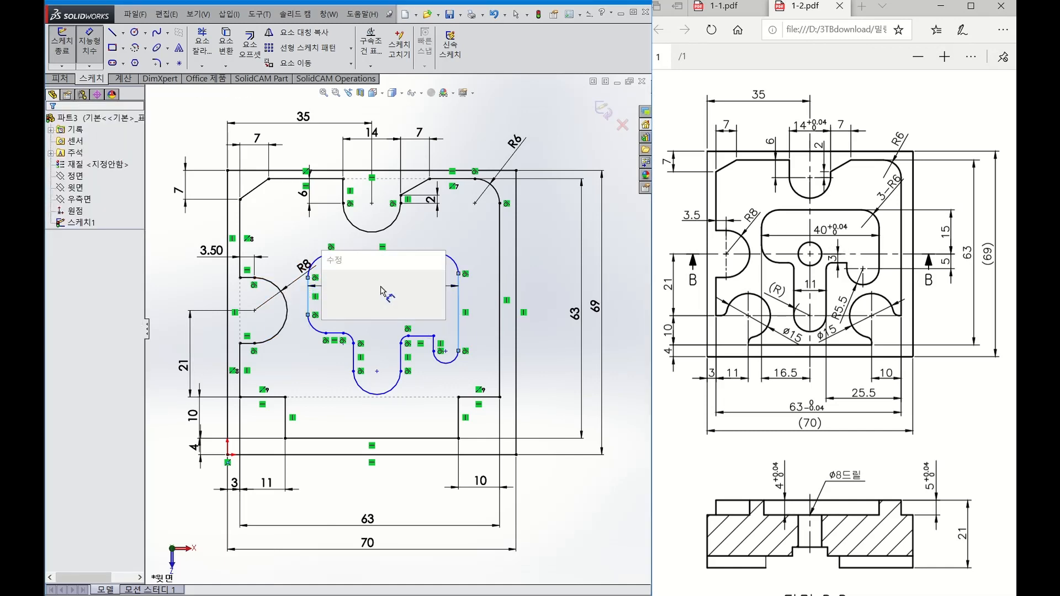
pyautogui.write('40')
pyautogui.press('Return')
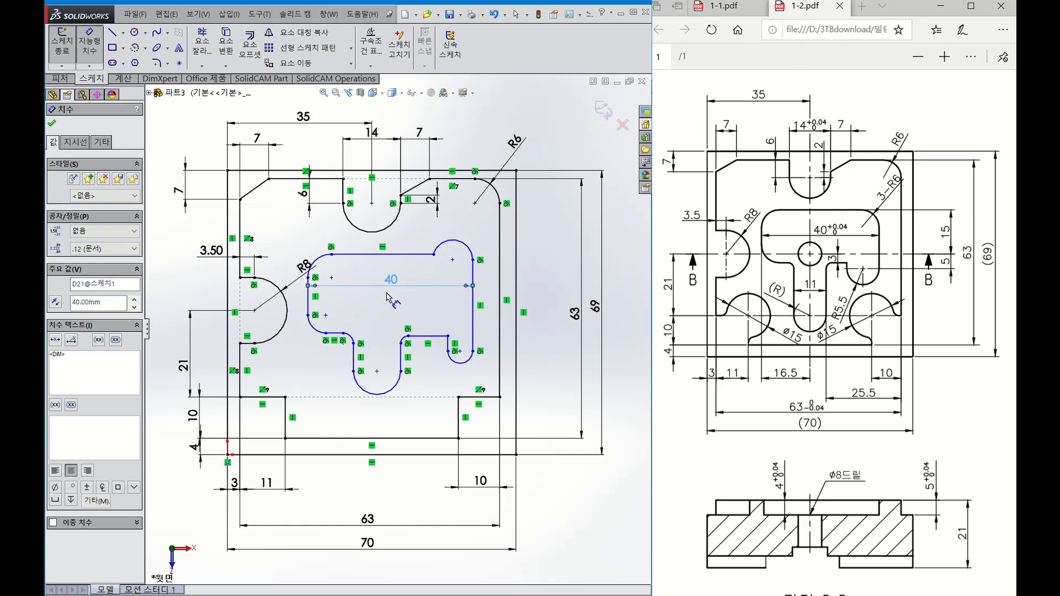
# Sketch a small circle inside the pocket, centered above the lower U-shaped slot.
pyautogui.click(134, 32)
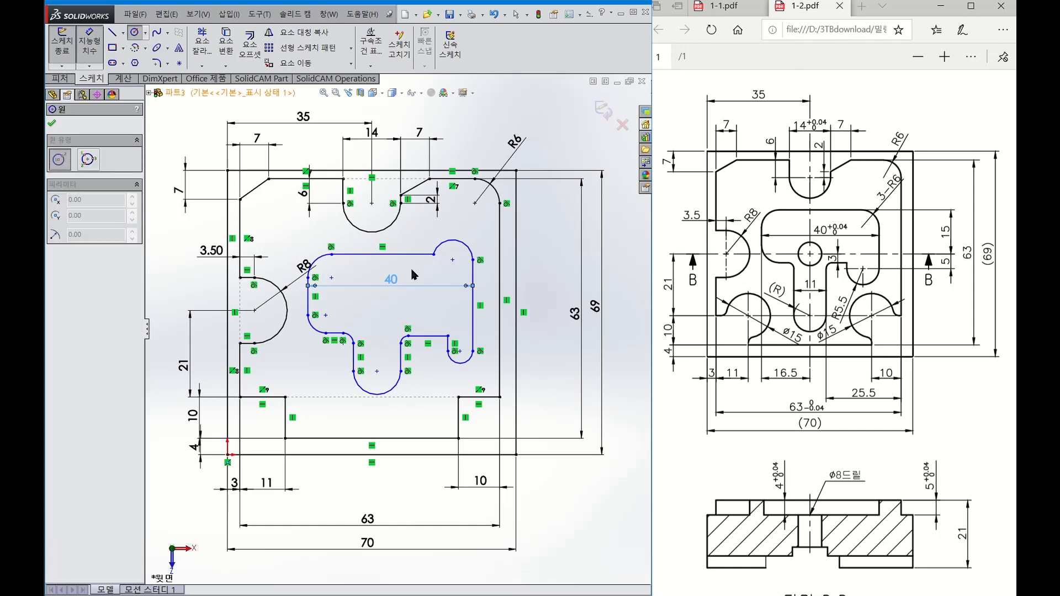
pyautogui.click(377, 305)
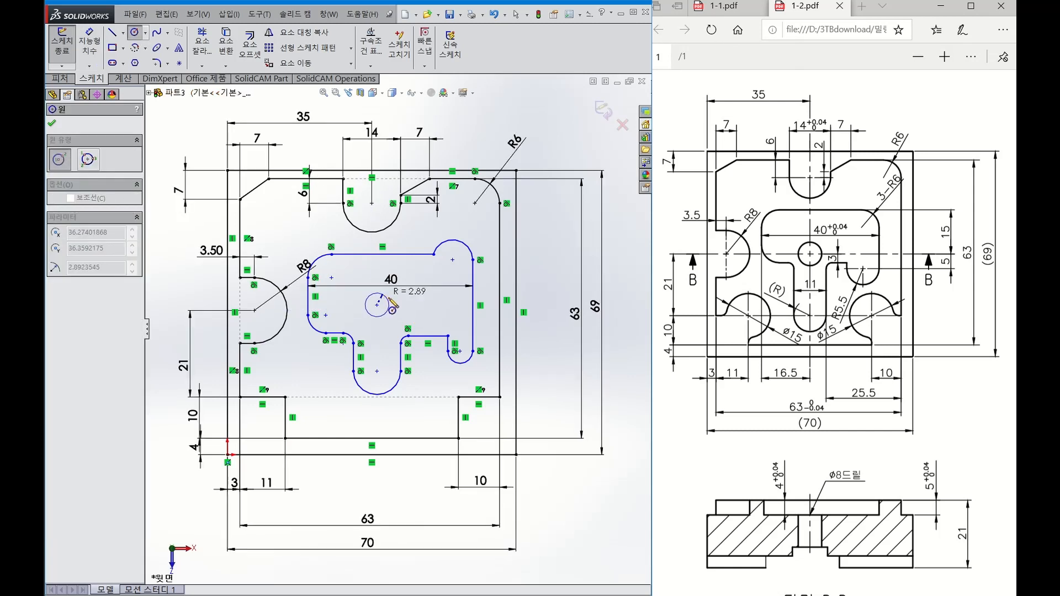
pyautogui.click(393, 302)
pyautogui.press('Escape')
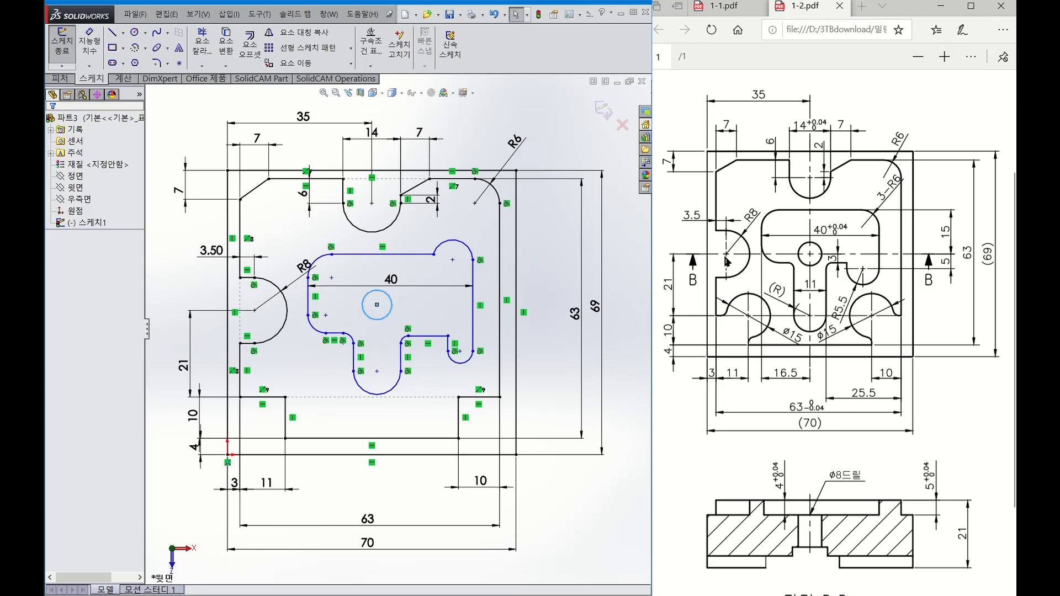
# Align the circle's center vertically with the upper notch's arc center and horizontally with the left notch's arc center.
pyautogui.click(372, 204)
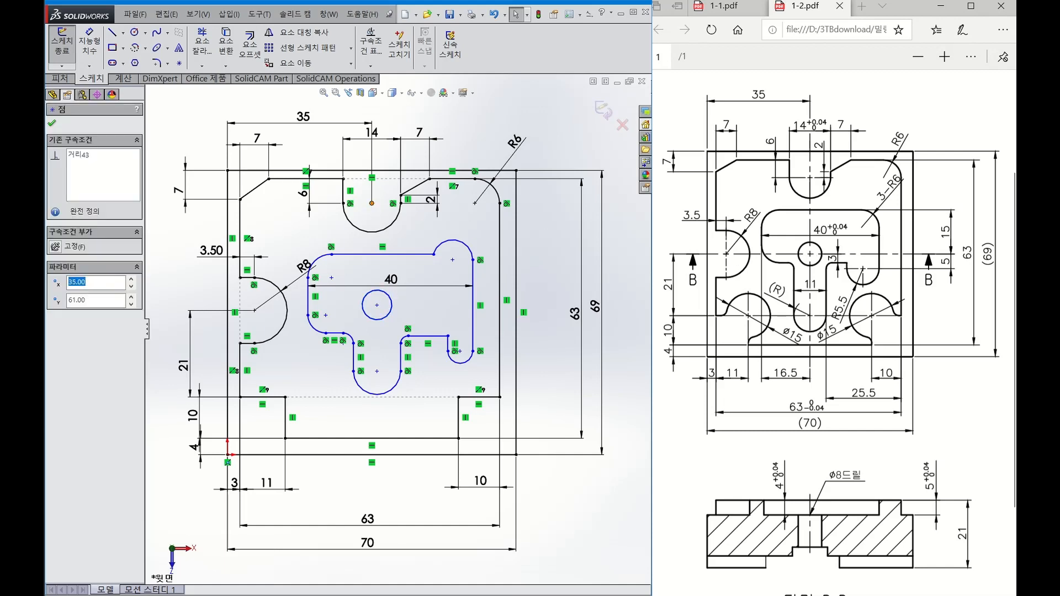
pyautogui.keyDown('ctrl'); pyautogui.click(377, 305); pyautogui.keyUp('ctrl')
pyautogui.click(62, 335)
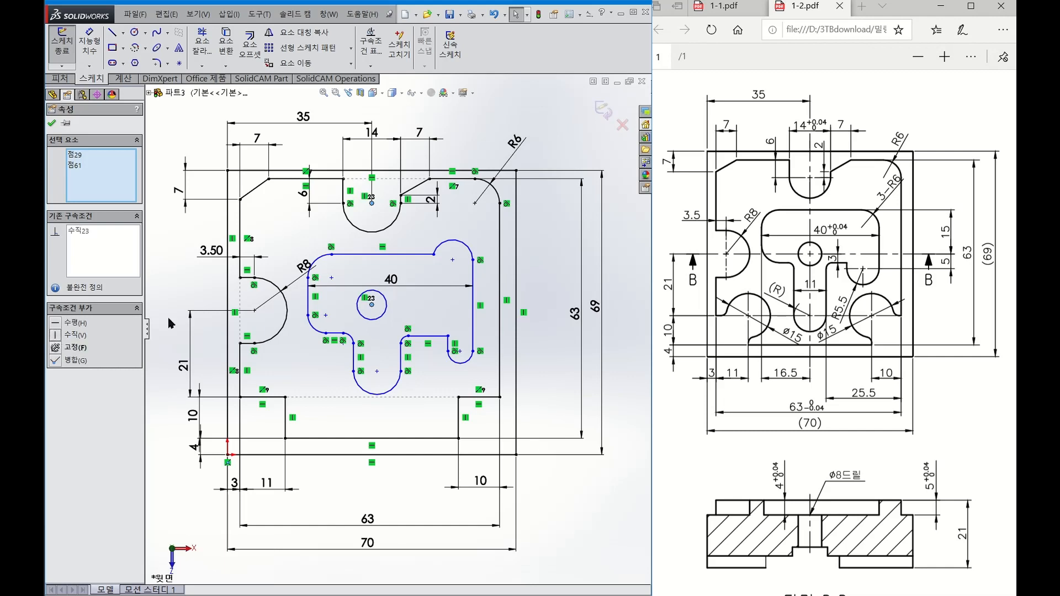
pyautogui.click(372, 305)
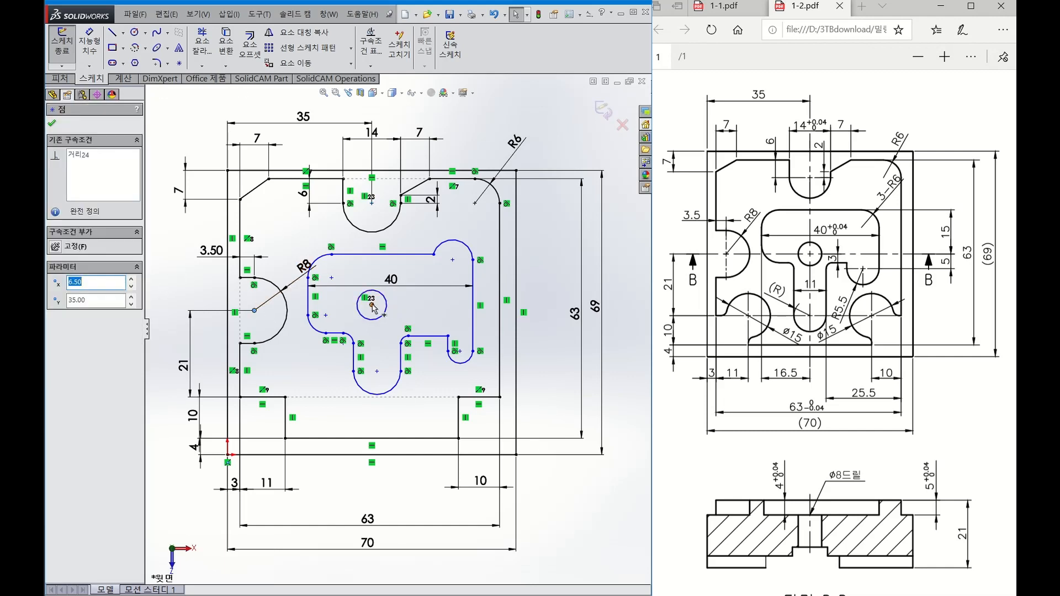
pyautogui.keyDown('ctrl'); pyautogui.click(254, 310); pyautogui.keyUp('ctrl')
pyautogui.click(63, 328)
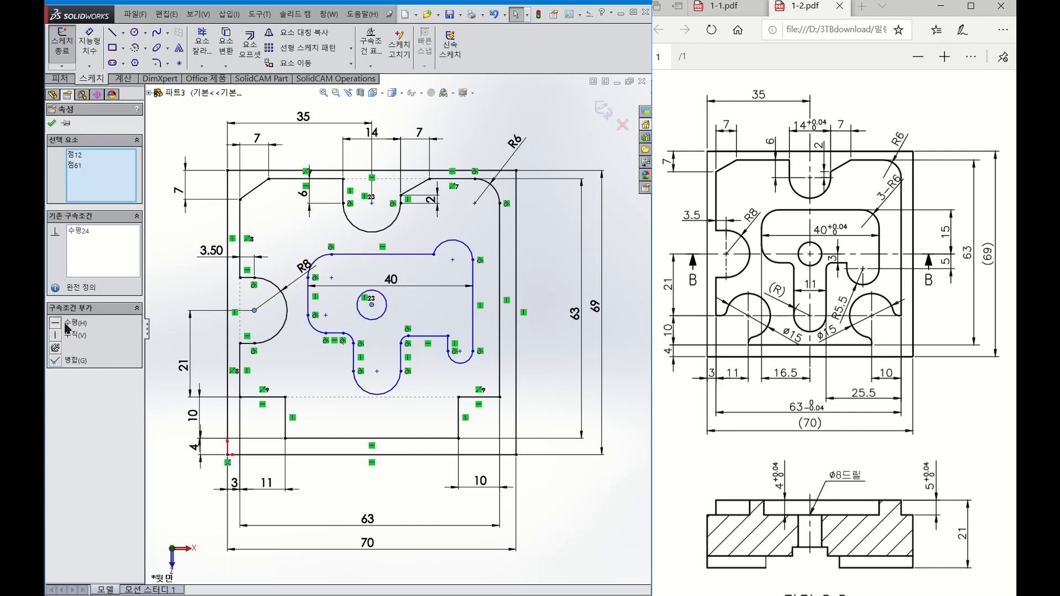
pyautogui.click(169, 251)
# Set the vertical distance from the circle's center to the pocket's top edge to 15 mm.
pyautogui.click(99, 43)
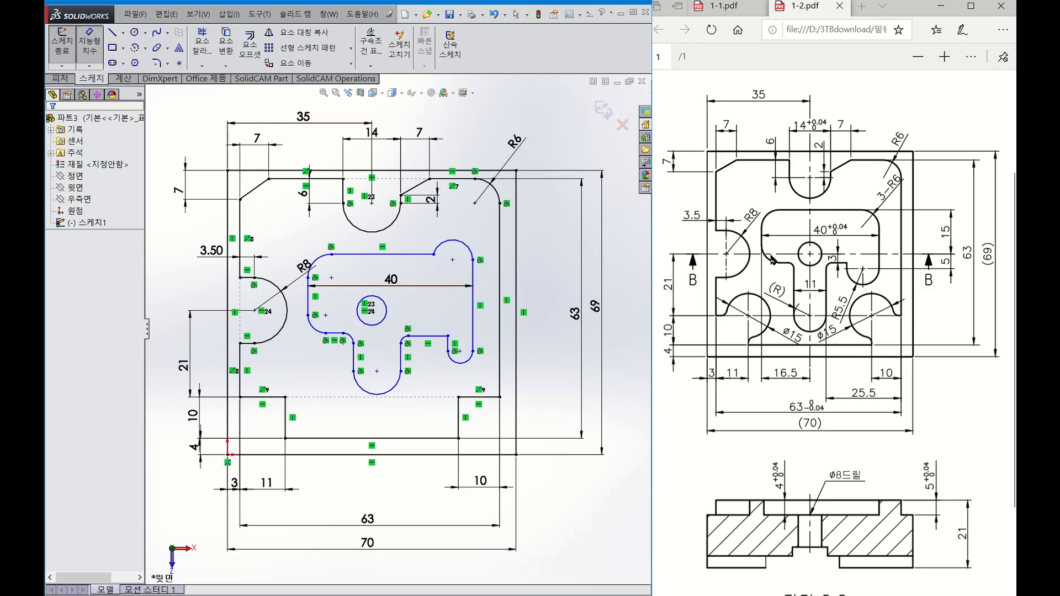
pyautogui.click(371, 311)
pyautogui.click(379, 256)
pyautogui.click(539, 298)
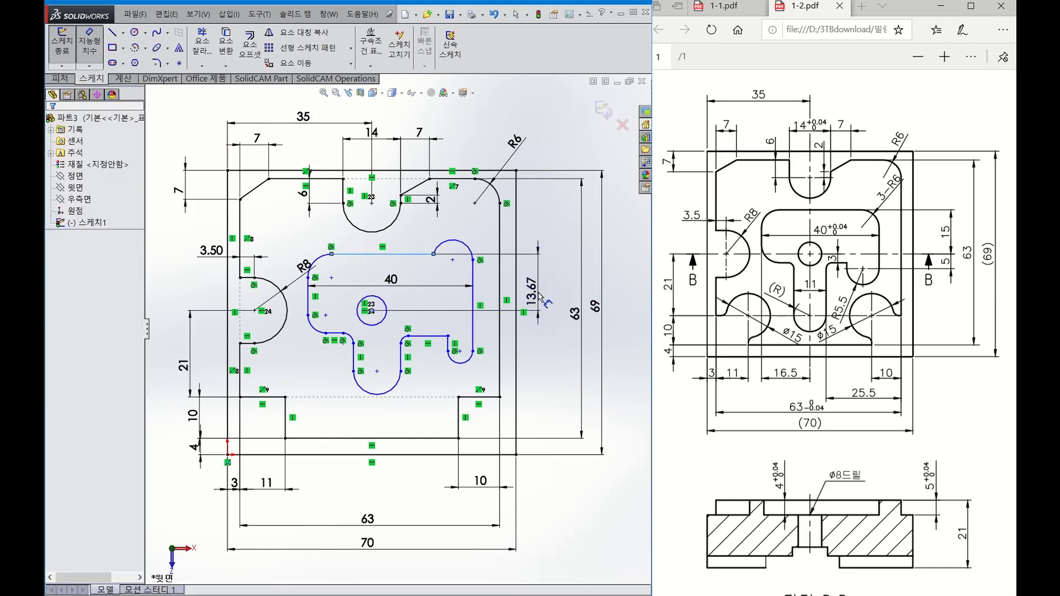
pyautogui.write('15')
pyautogui.press('Return')
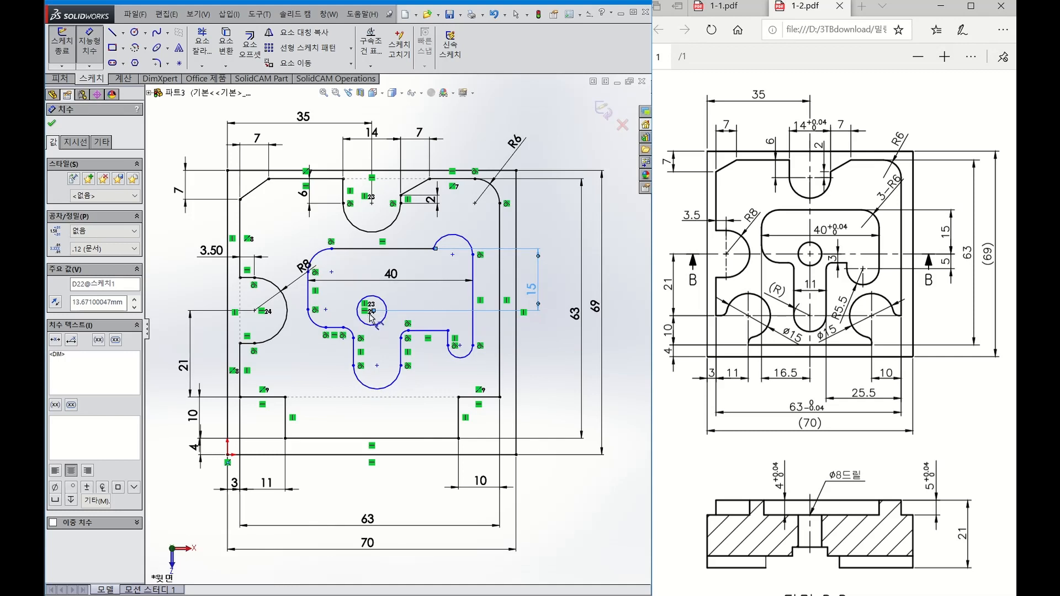
# Set the vertical distance from the circle's center to the center of the pocket's lower-right arc to 5 mm.
pyautogui.click(371, 311)
pyautogui.click(460, 346)
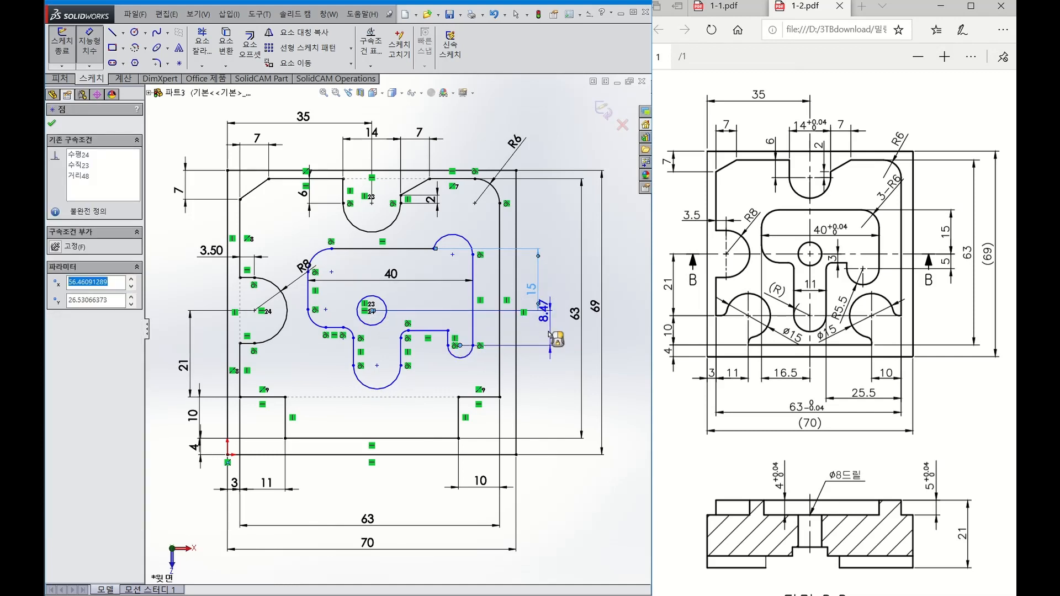
pyautogui.click(536, 340)
pyautogui.write('5')
pyautogui.press('Return')
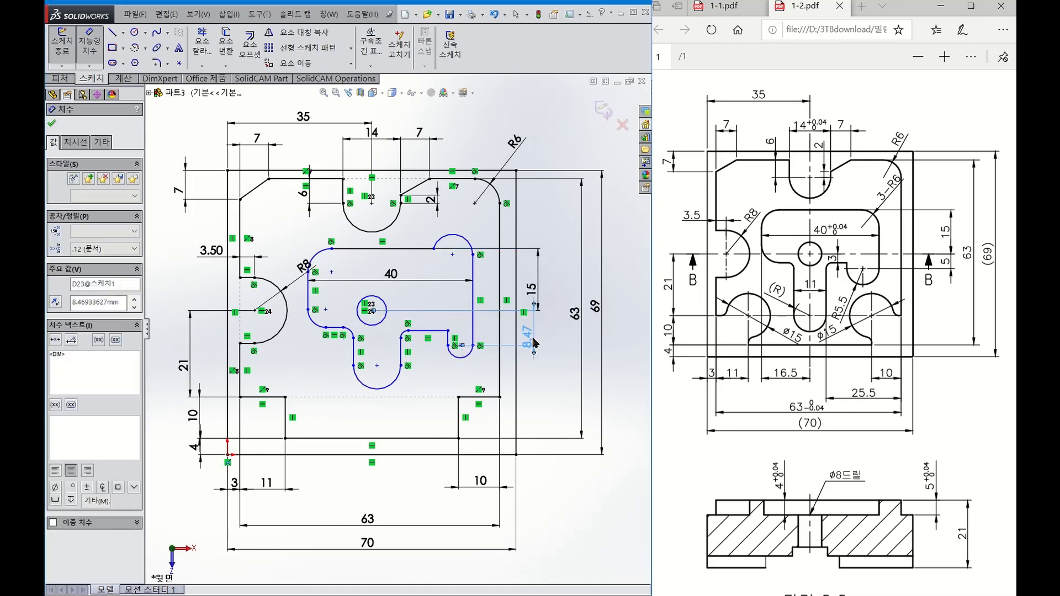
# Set the vertical distance from the circle's center to the horizontal edge between the slot and the lower-right arc to 3 mm.
pyautogui.click(422, 331)
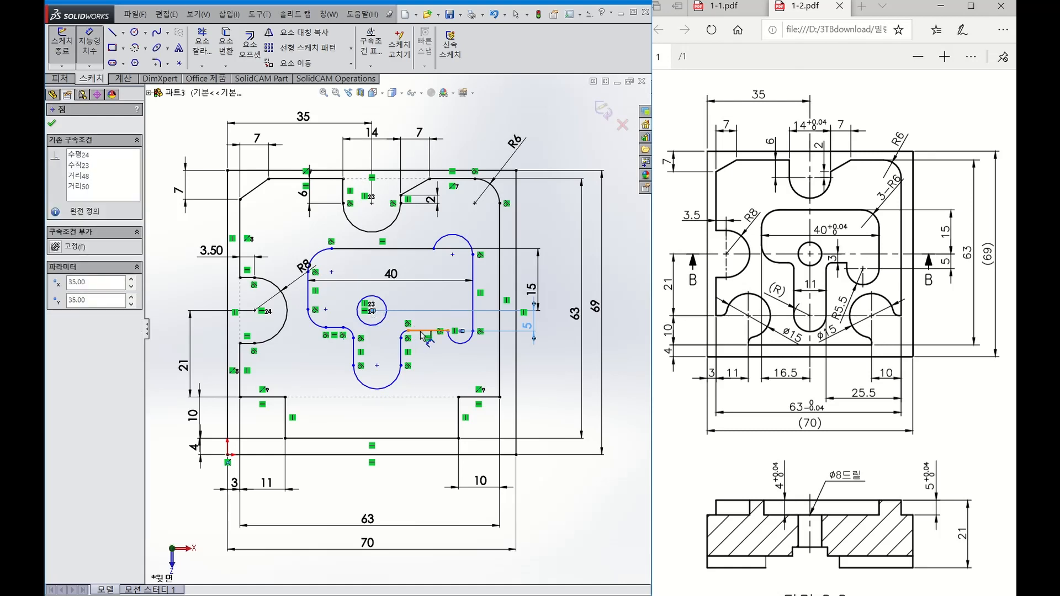
pyautogui.click(424, 327)
pyautogui.write('3')
pyautogui.press('Return')
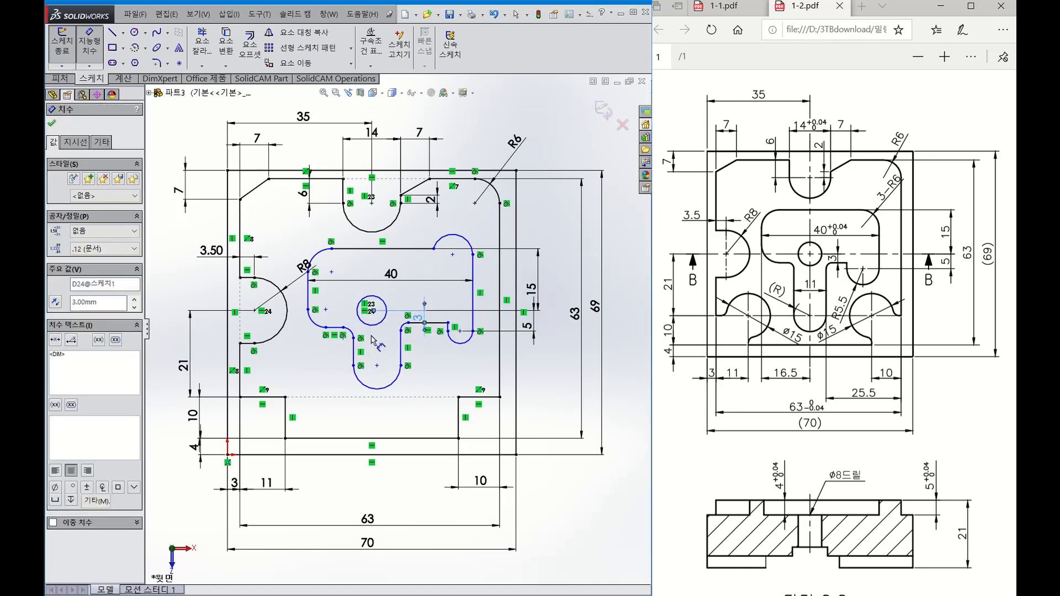
# Align the lower slot's arc center vertically with the circle's center.
pyautogui.press('Escape')
pyautogui.click(372, 311)
pyautogui.keyDown('ctrl'); pyautogui.click(377, 365); pyautogui.keyUp('ctrl')
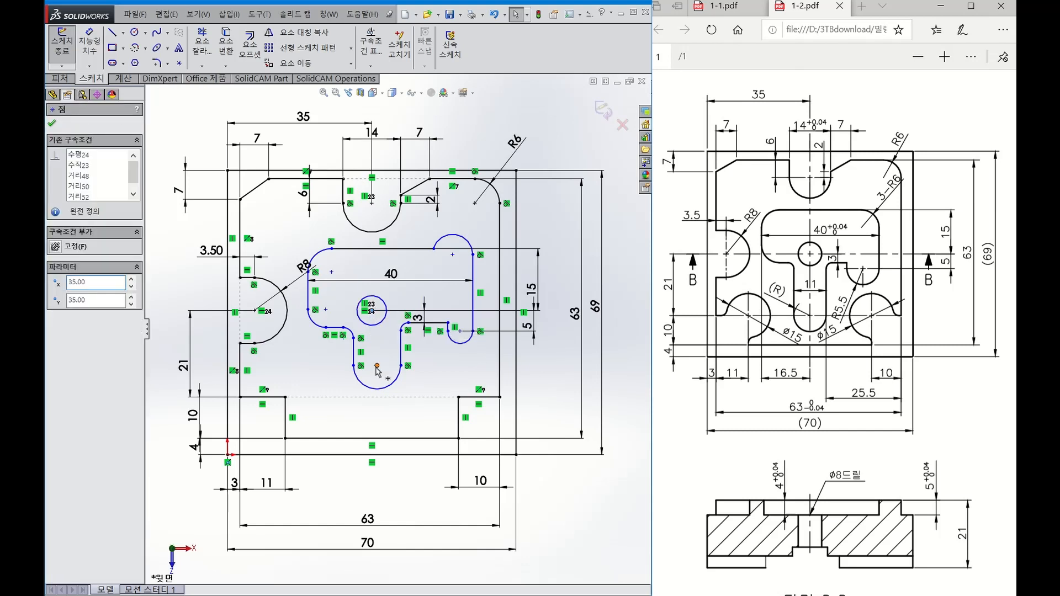
pyautogui.click(63, 335)
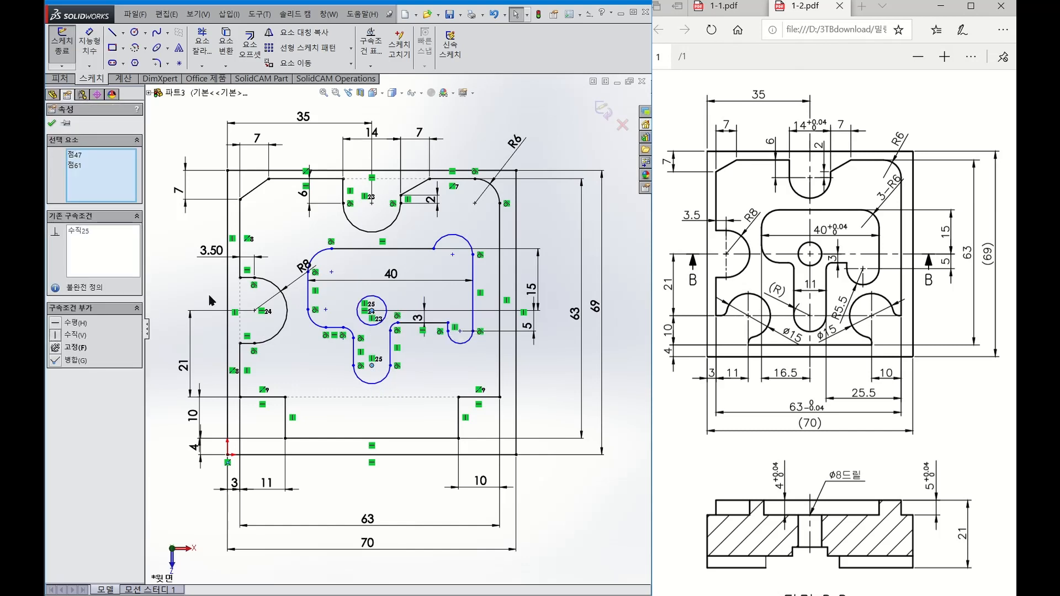
# Set the width between the lower slot's two vertical sides to 11 mm.
pyautogui.click(90, 45)
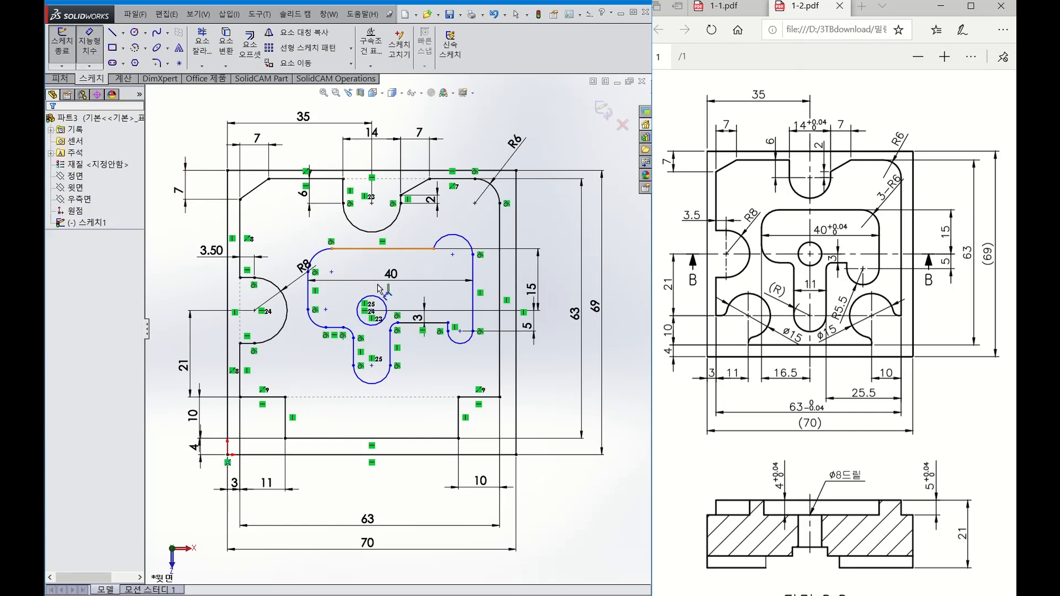
pyautogui.click(355, 354)
pyautogui.click(392, 349)
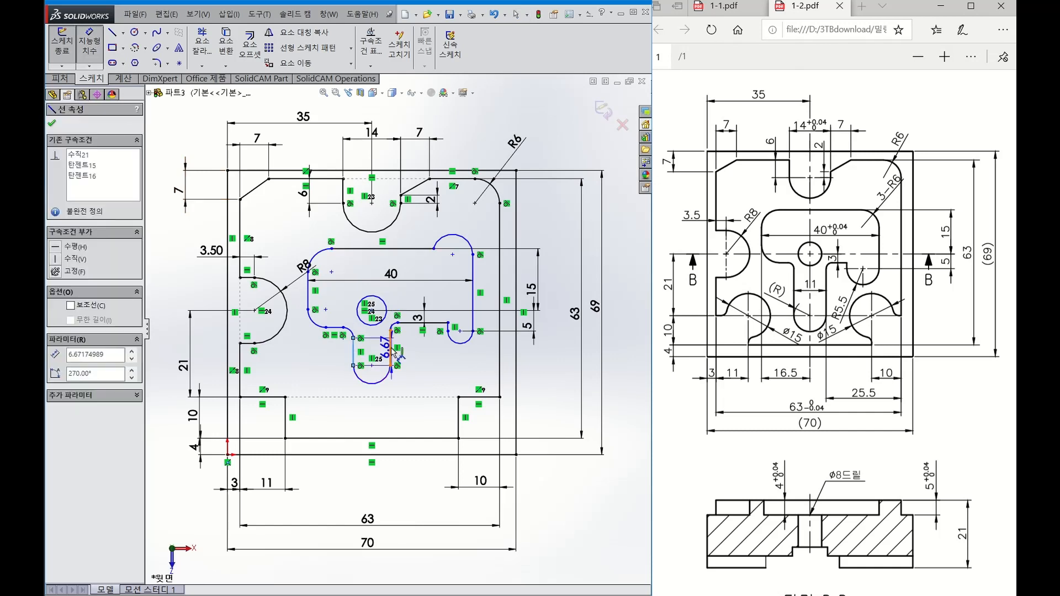
pyautogui.click(380, 352)
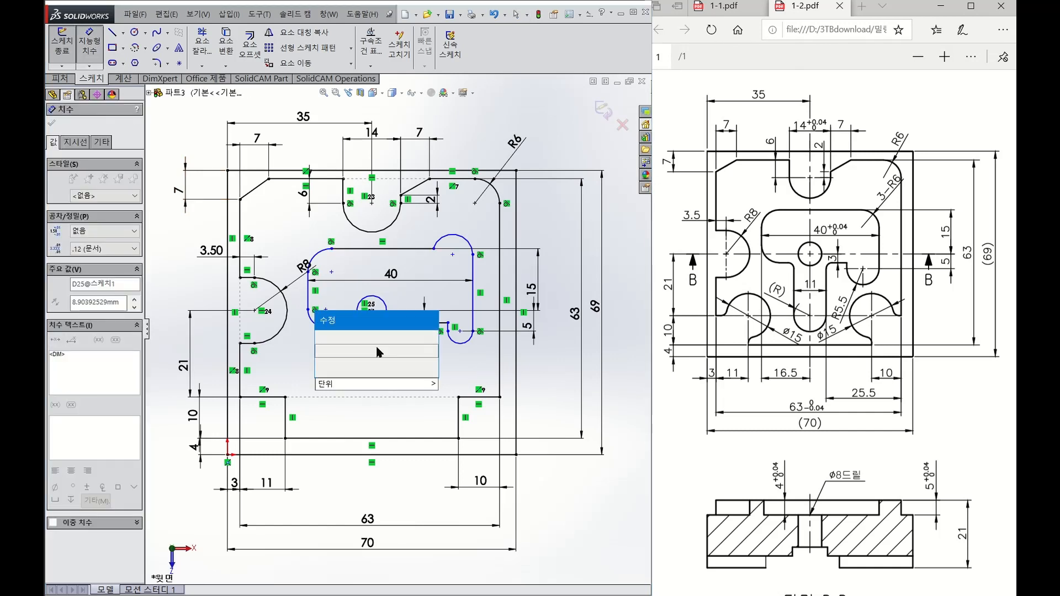
pyautogui.write('11')
pyautogui.press('Return')
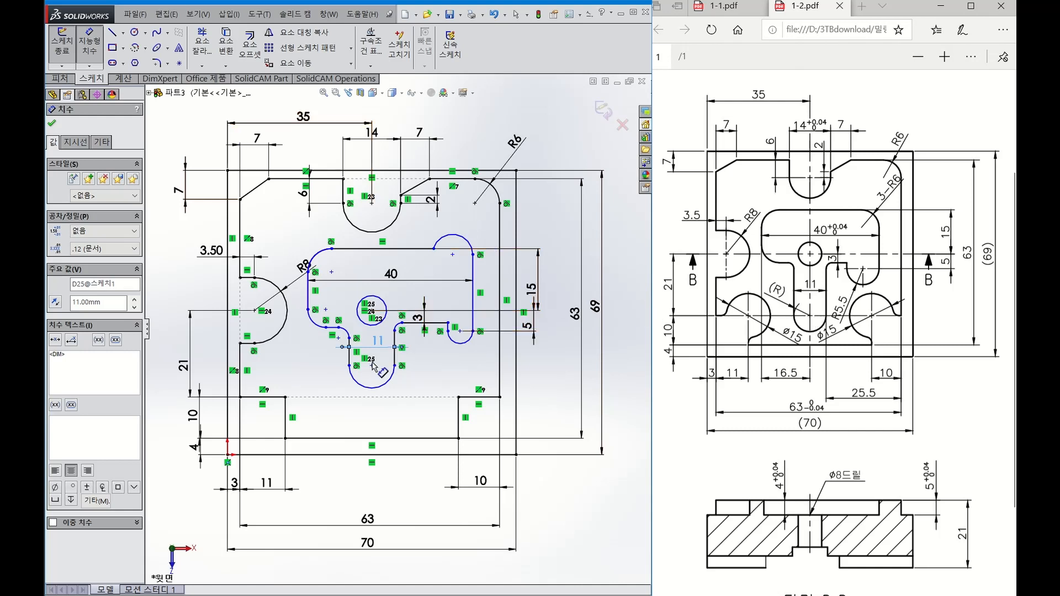
# Set the radius of the pocket's lower-right arc to 5.5 mm.
pyautogui.click(460, 343)
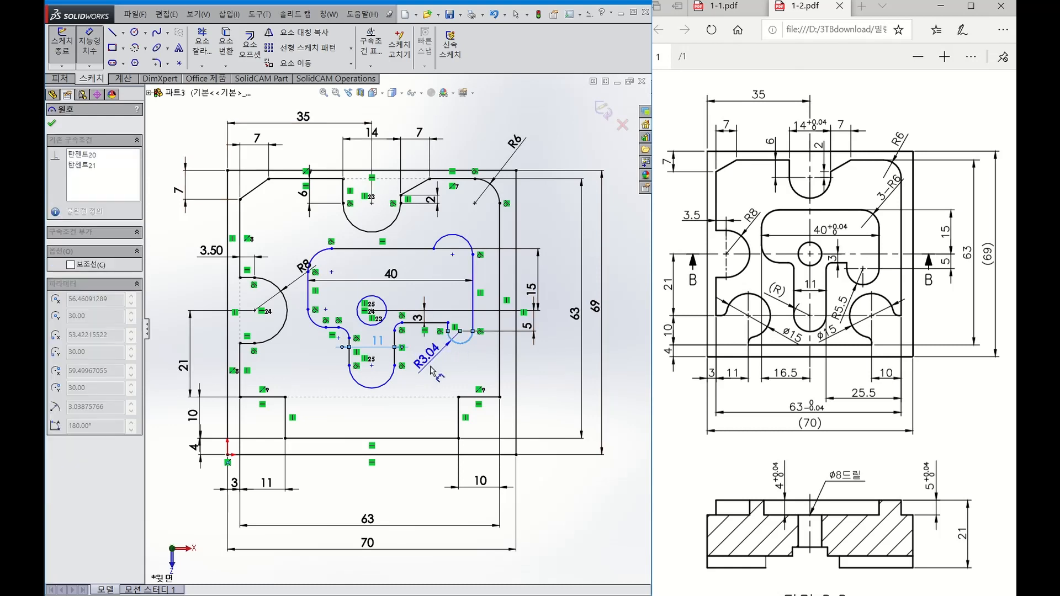
pyautogui.click(433, 373)
pyautogui.write('5.5')
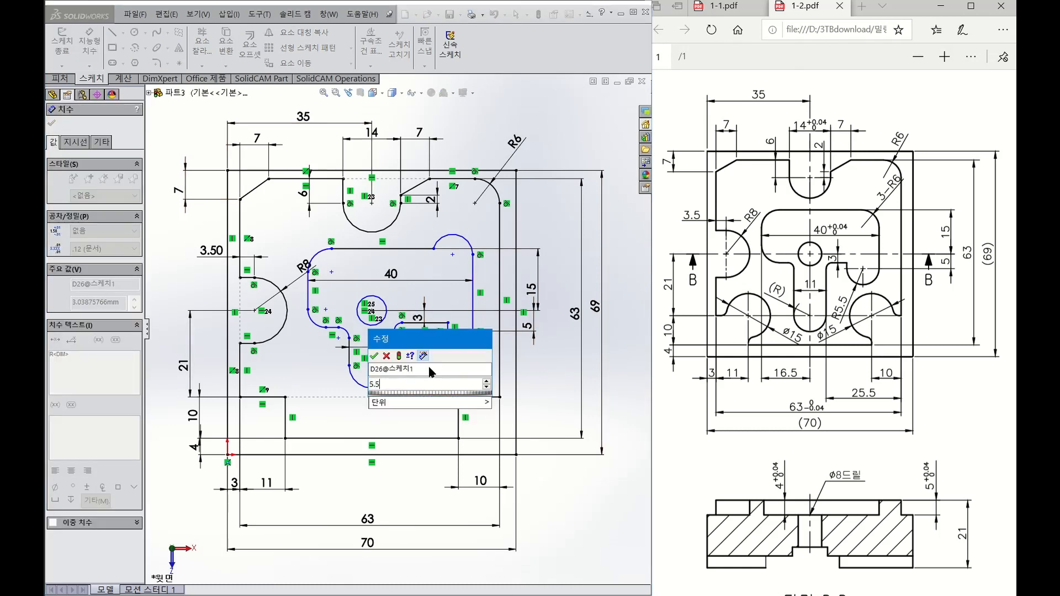
pyautogui.press('Return')
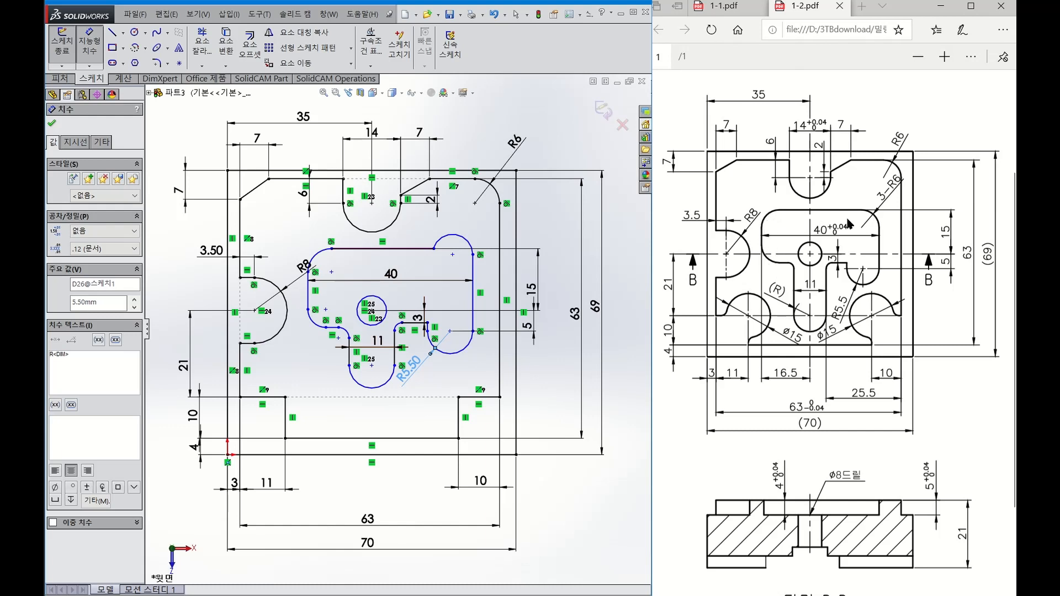
# Set the radius of the pocket's upper-left corner arc to 6 mm.
pyautogui.click(314, 256)
pyautogui.click(292, 236)
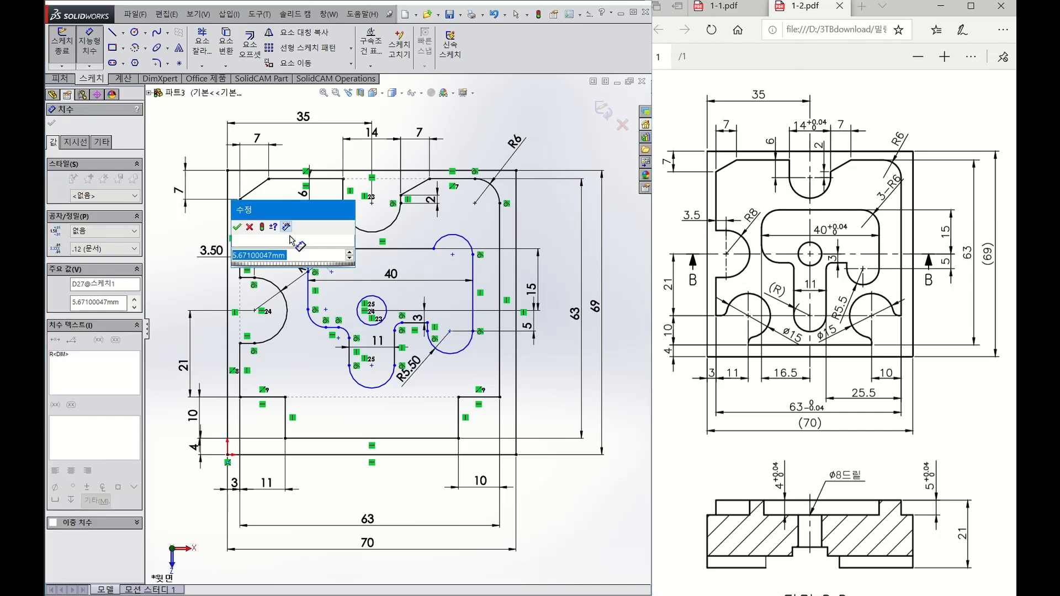
pyautogui.write('6')
pyautogui.press('Return')
# Set the radius of the pocket's lower-left corner arc to 6 mm.
pyautogui.click(320, 330)
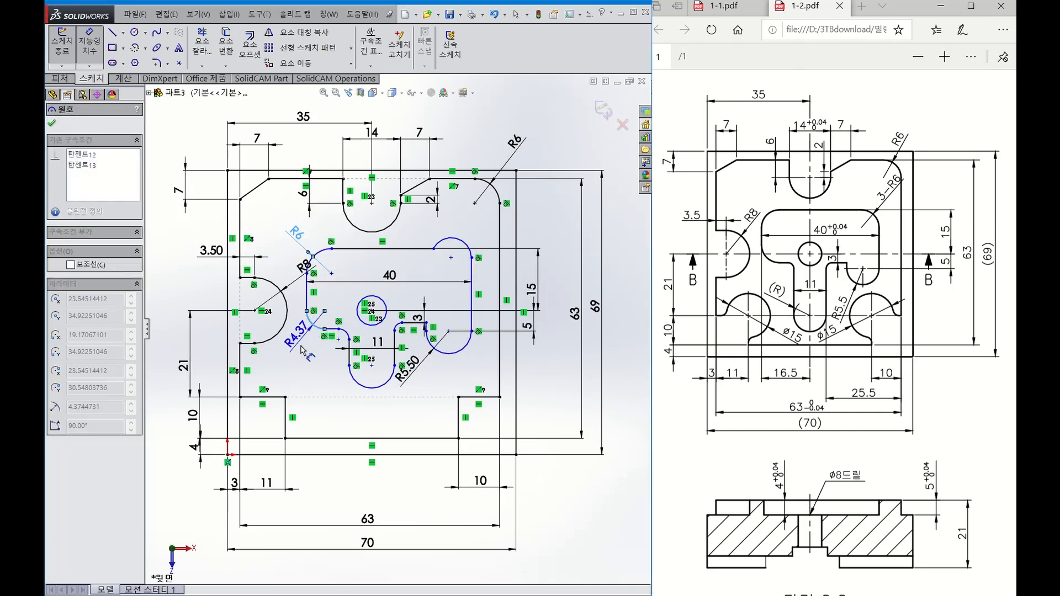
pyautogui.click(301, 353)
pyautogui.write('6')
pyautogui.press('Return')
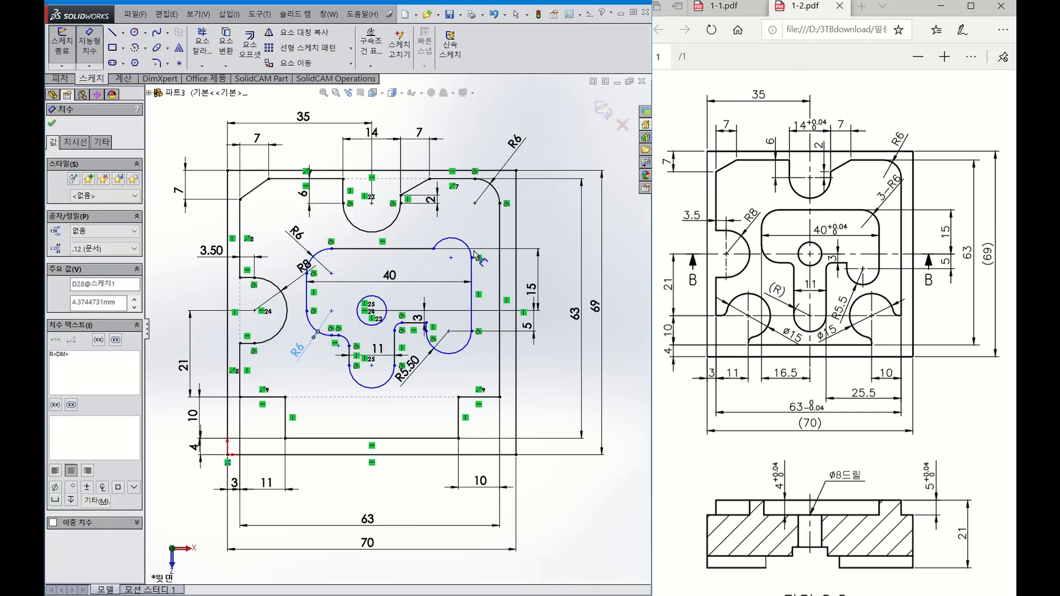
# Set the radius of the pocket's upper-right corner arc to 6 mm.
pyautogui.click(472, 249)
pyautogui.click(485, 241)
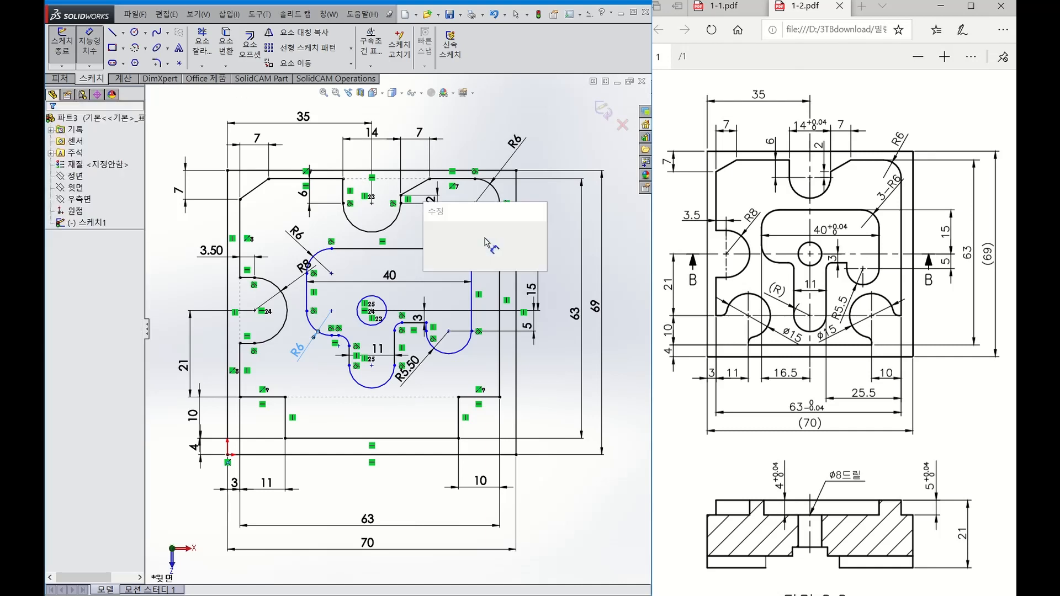
pyautogui.write('6')
pyautogui.press('Return')
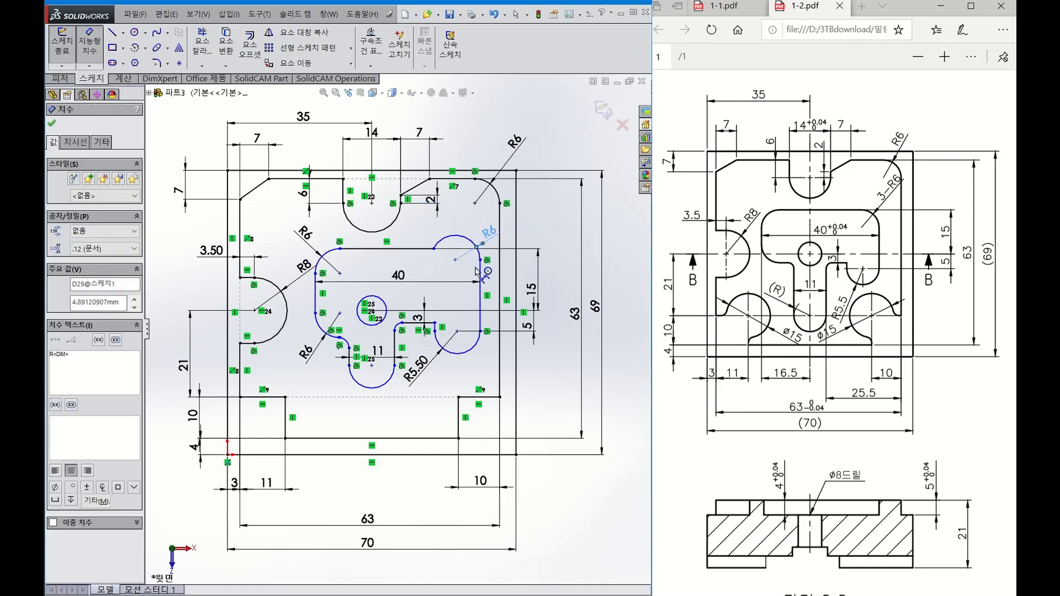
pyautogui.press('Escape')
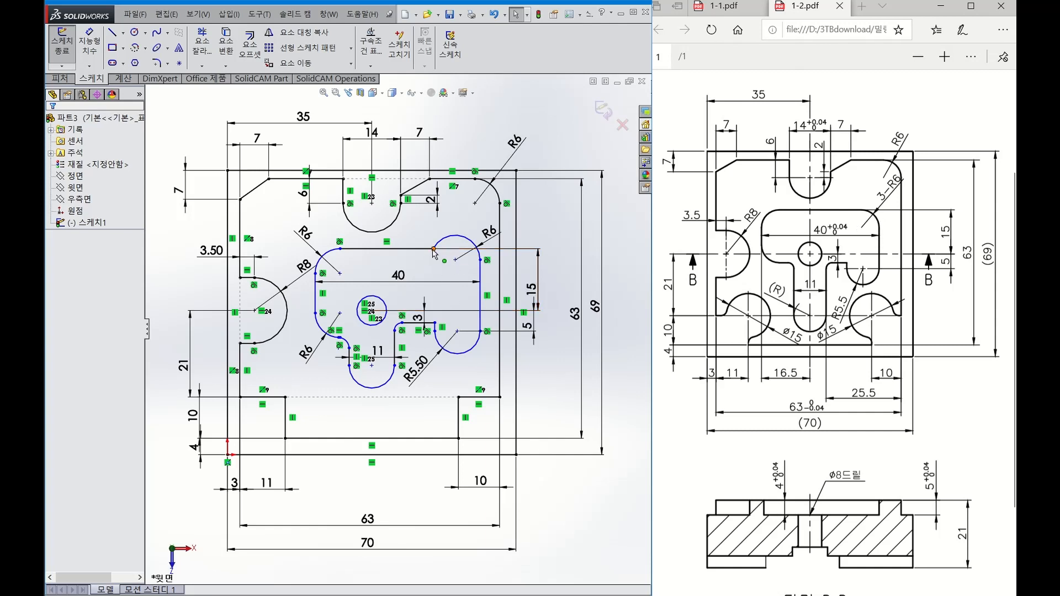
# Move the upper-right arc's end along the pocket's top edge and align it vertically with the arc's center.
pyautogui.moveTo(433, 250); pyautogui.dragTo(457, 274)
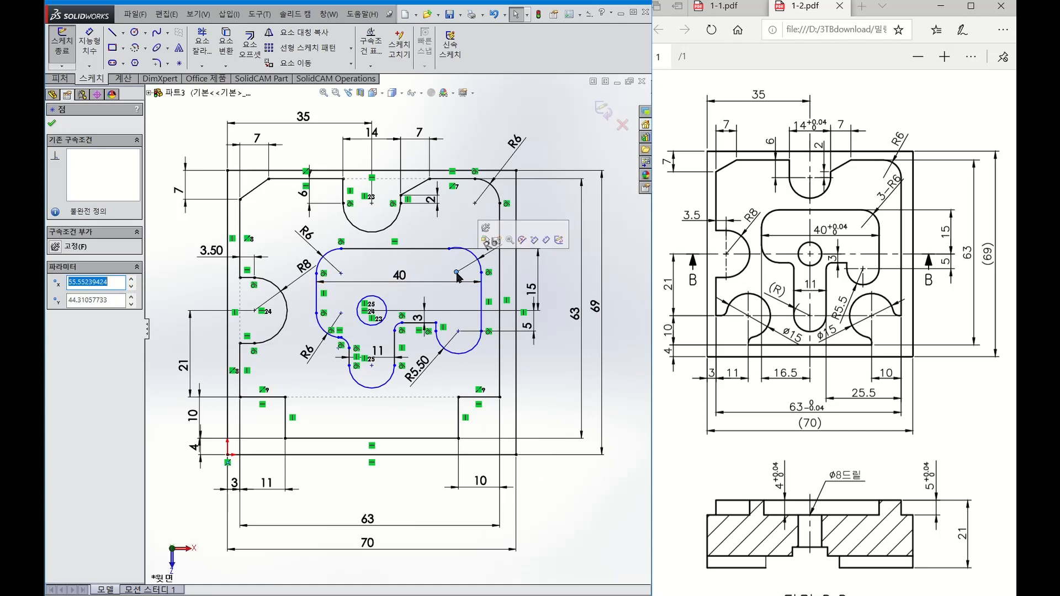
pyautogui.keyDown('ctrl'); pyautogui.click(449, 248); pyautogui.keyUp('ctrl')
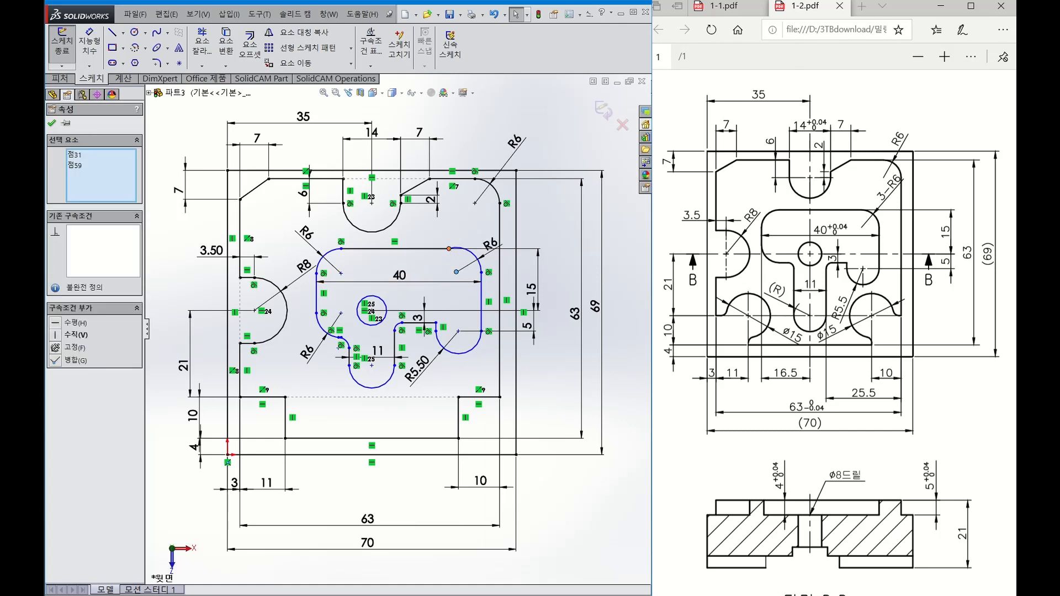
pyautogui.click(67, 335)
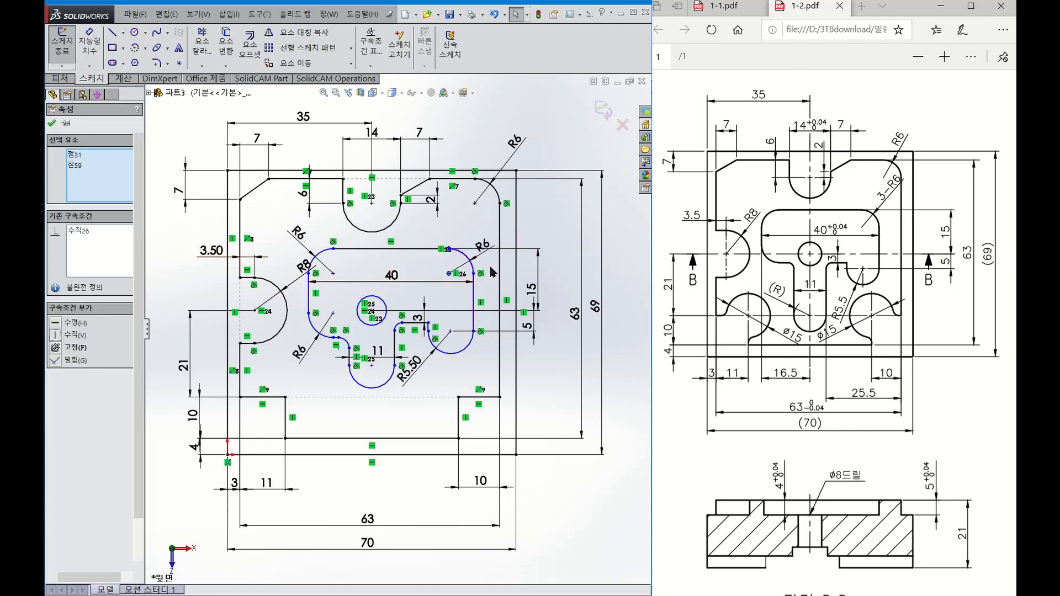
pyautogui.click(490, 273)
# Align the upper-right arc's center horizontally with its end point on the pocket's right side.
pyautogui.click(474, 273)
pyautogui.keyDown('ctrl'); pyautogui.click(449, 273); pyautogui.keyUp('ctrl')
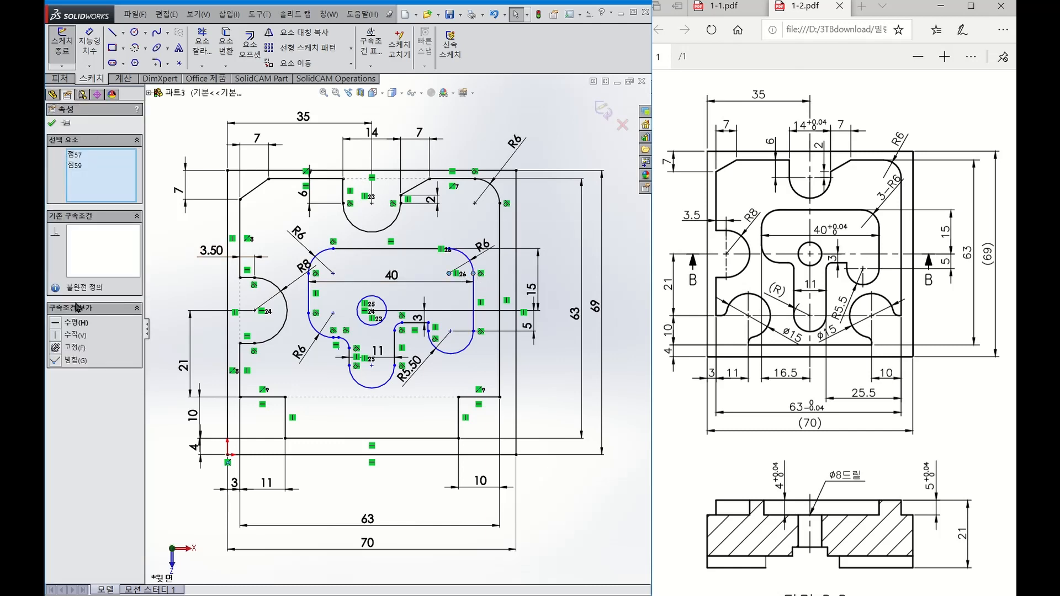
pyautogui.click(62, 324)
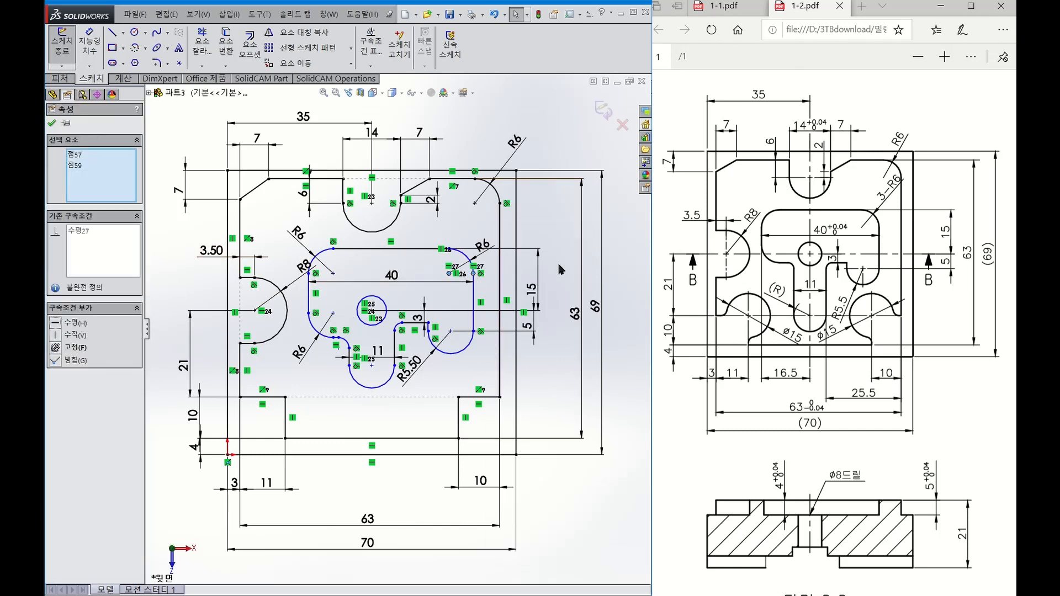
pyautogui.click(563, 270)
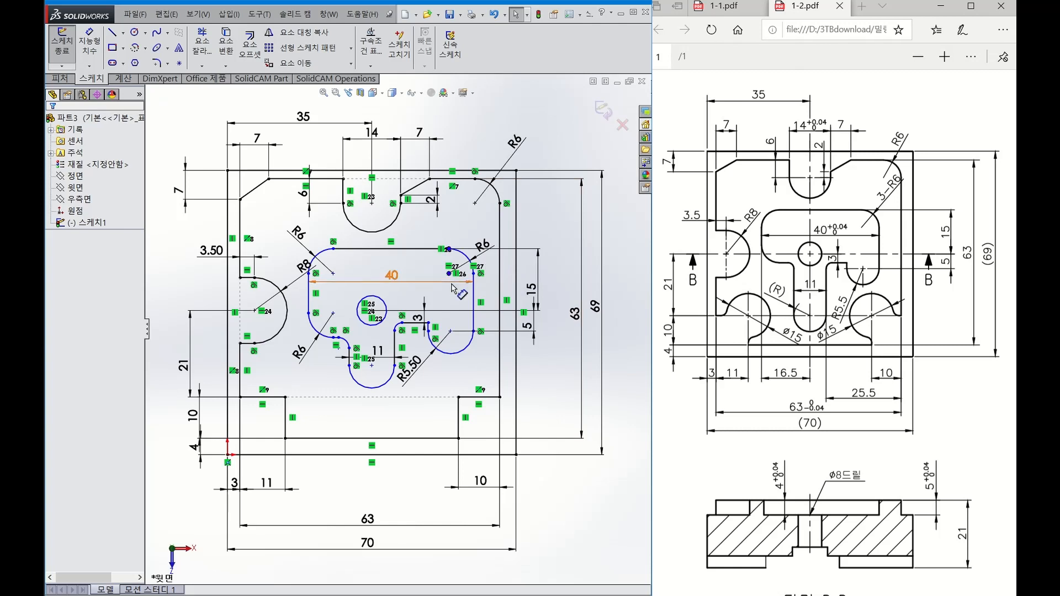
# Set the horizontal distance from the pocket's left side to the center circle's center to 16.5 mm.
pyautogui.click(89, 43)
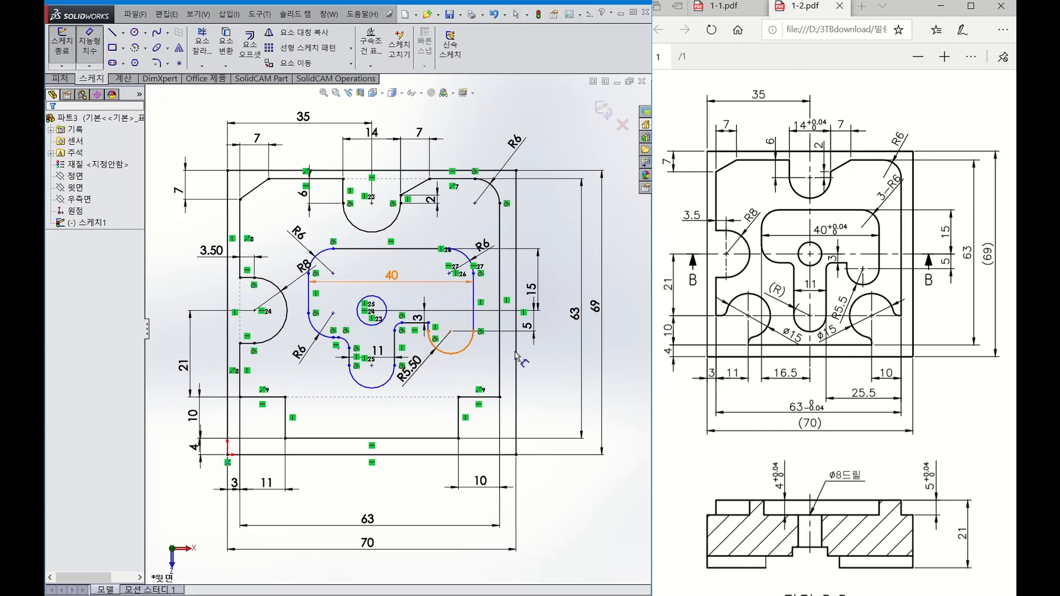
pyautogui.click(531, 327)
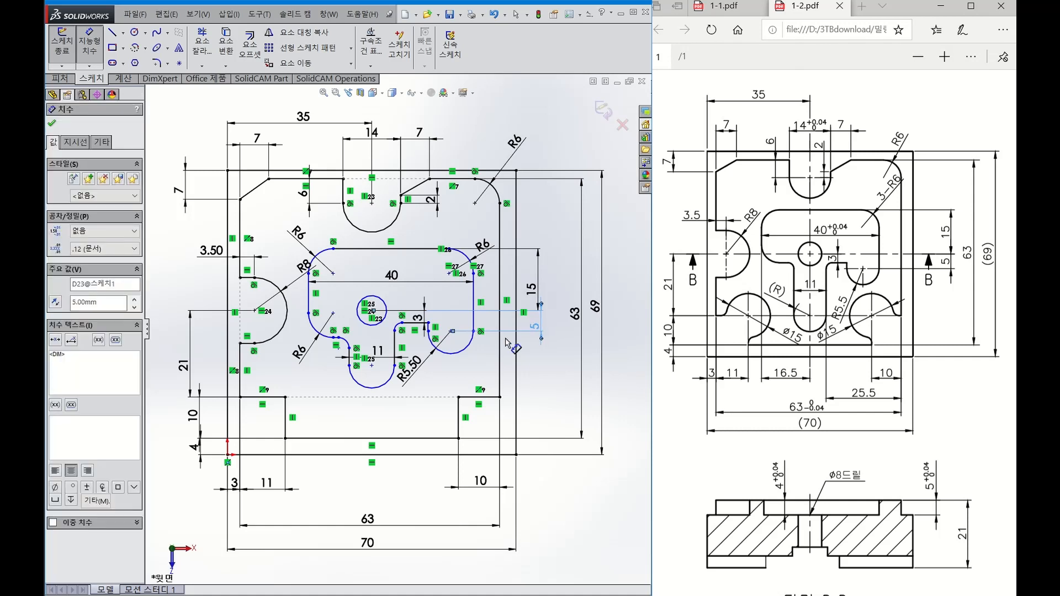
pyautogui.click(420, 320)
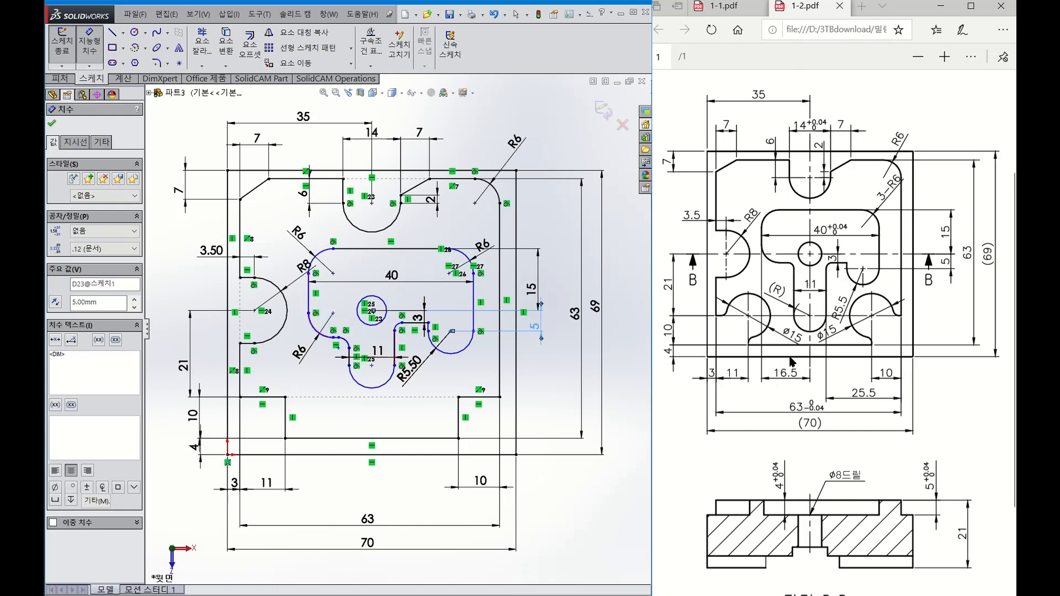
pyautogui.click(308, 296)
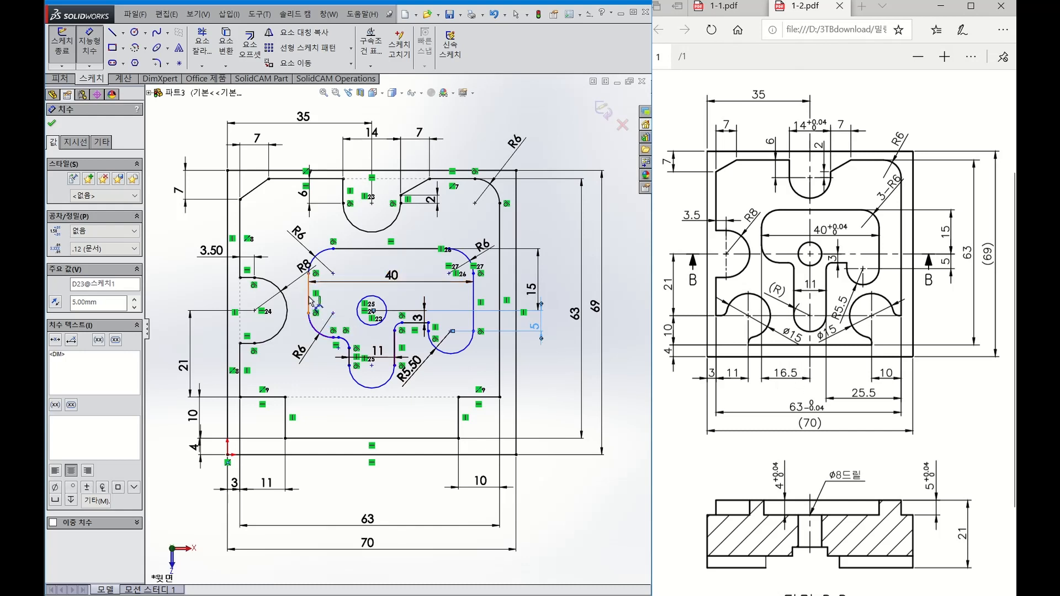
pyautogui.click(372, 311)
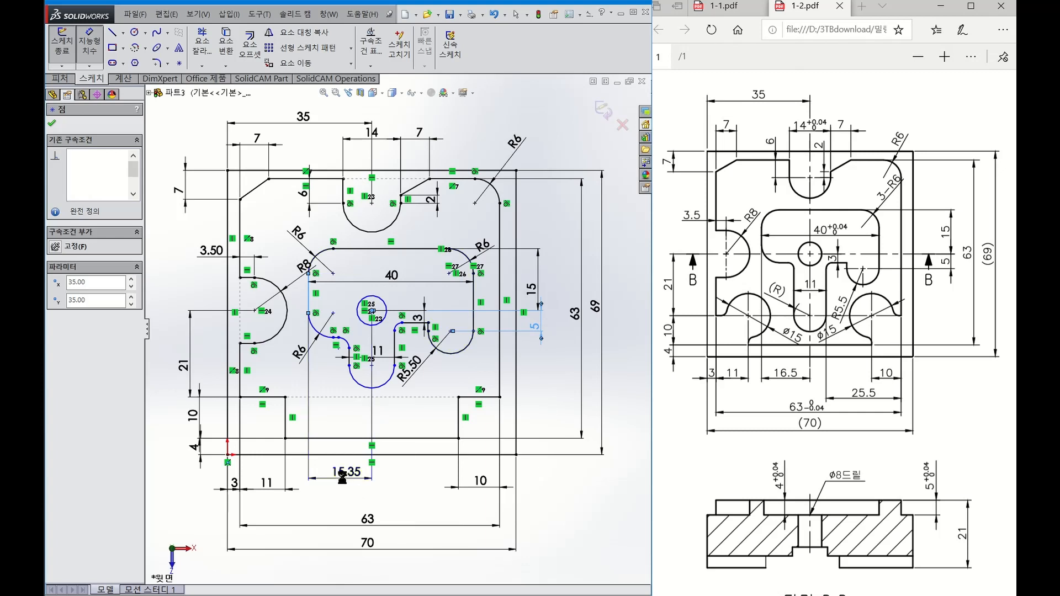
pyautogui.click(347, 446)
pyautogui.write('16.5')
pyautogui.press('Return')
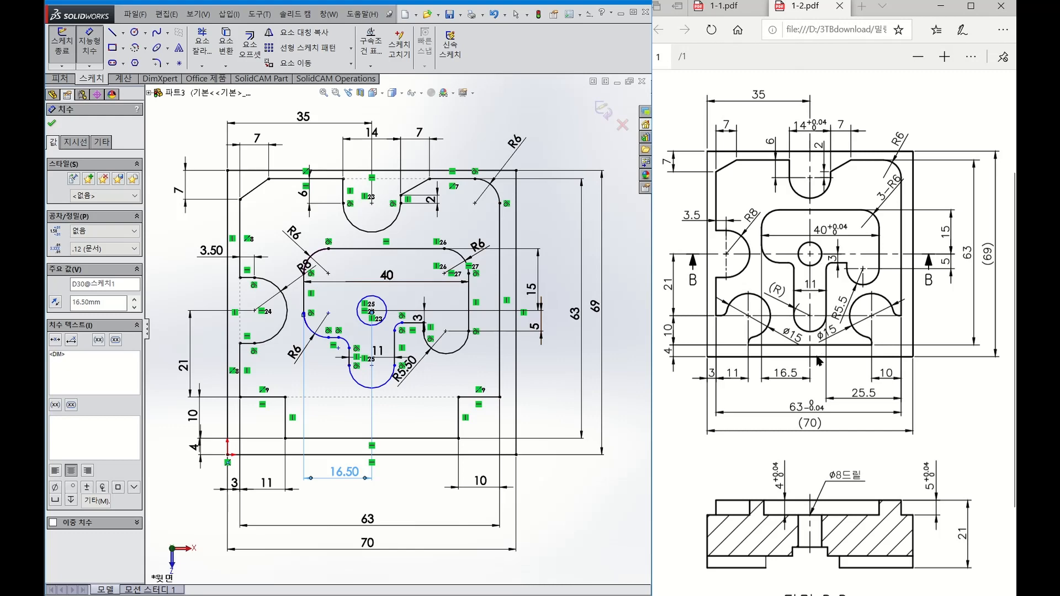
# Set the radius of the small fillet arc on the left side of the lower slot to 2 mm.
pyautogui.keyDown('ctrl'); pyautogui.scroll(-3, 793, 360); pyautogui.keyUp('ctrl')
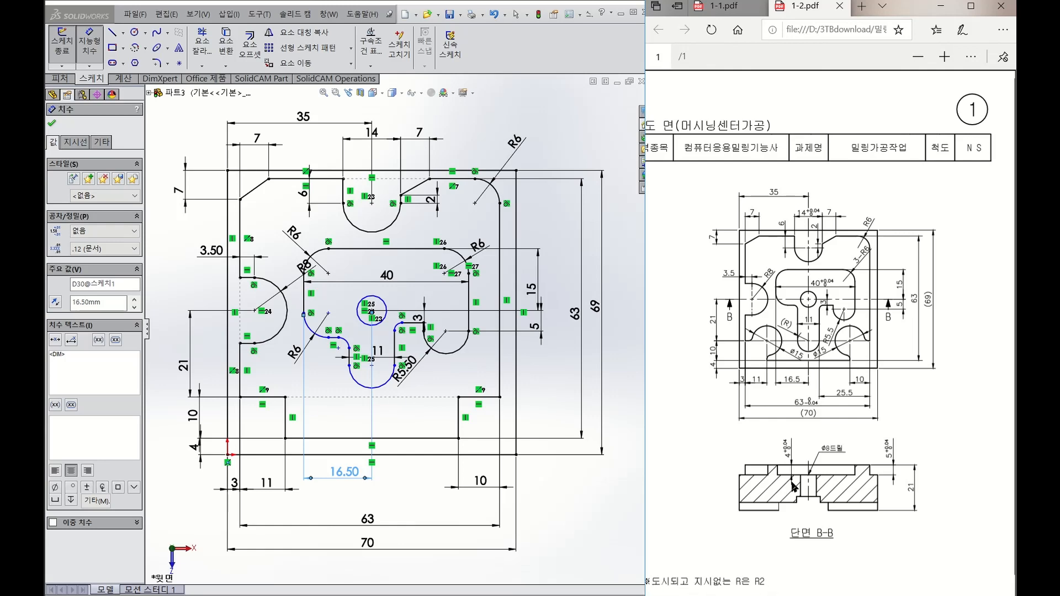
pyautogui.keyDown('ctrl'); pyautogui.scroll(4, 831, 353); pyautogui.keyUp('ctrl')
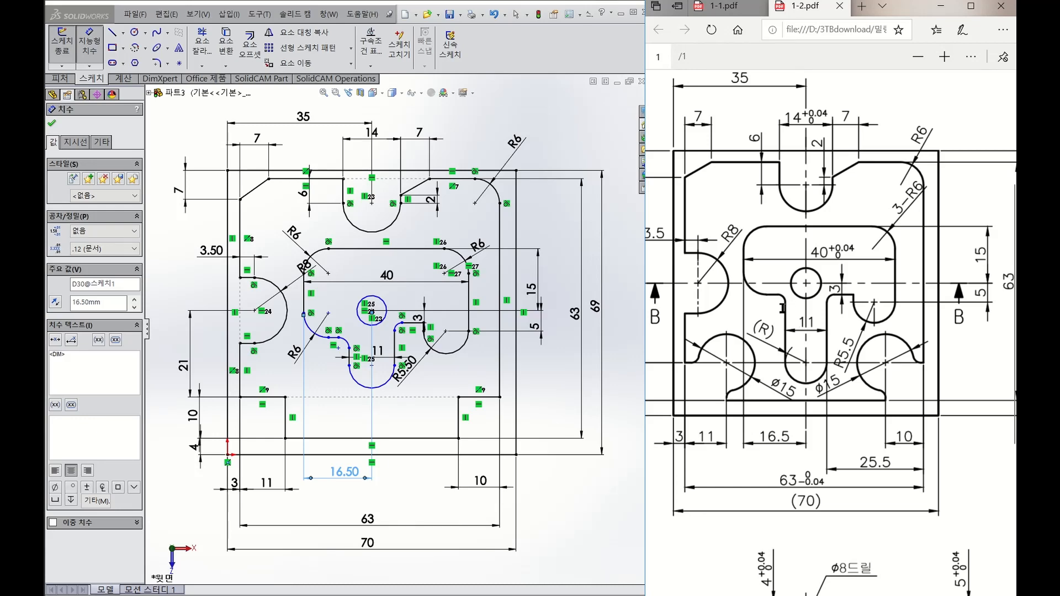
pyautogui.keyDown('ctrl'); pyautogui.scroll(-2, 772, 317); pyautogui.keyUp('ctrl')
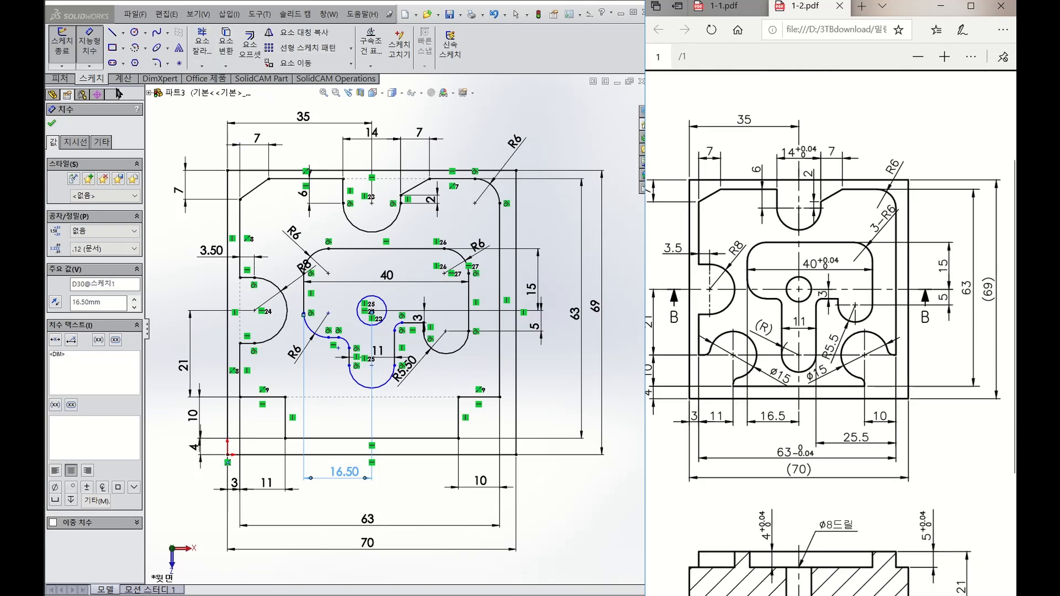
pyautogui.click(354, 339)
pyautogui.click(356, 337)
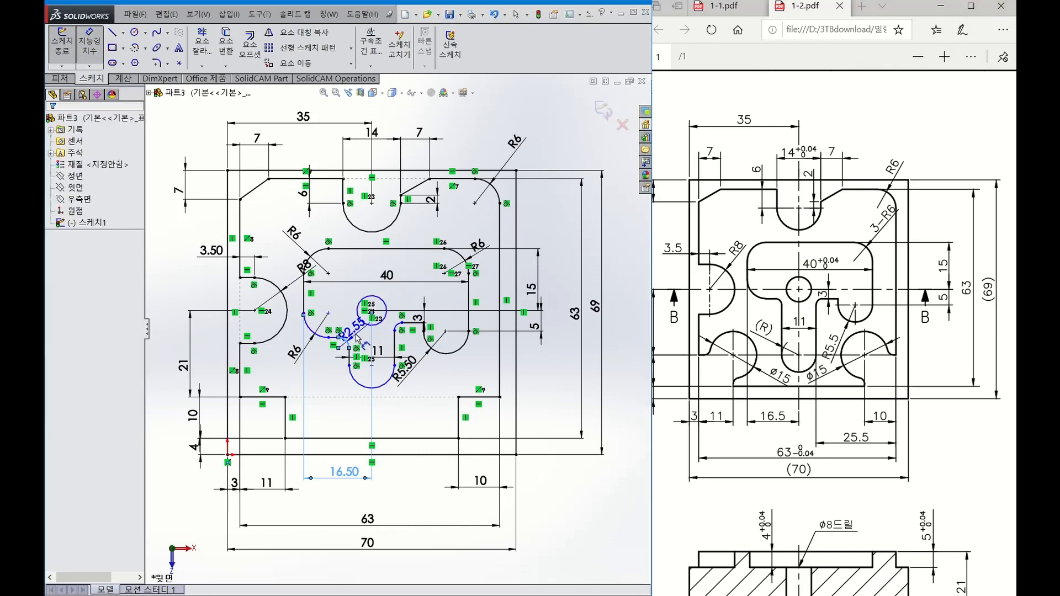
pyautogui.press('Return')
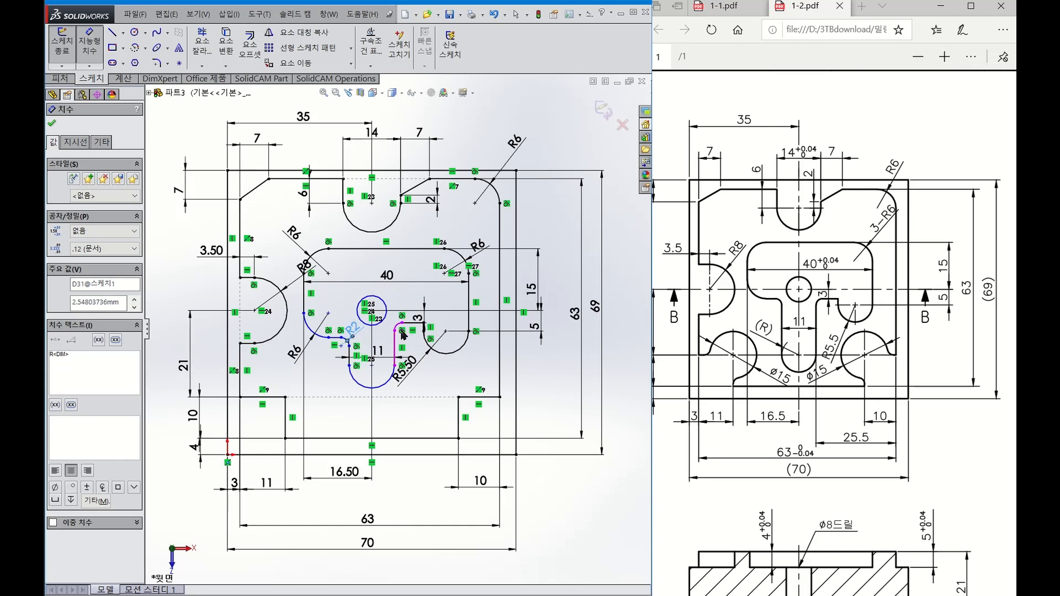
# Set the radius of the small fillet arc on the right side of the lower slot to 2 mm.
pyautogui.click(395, 327)
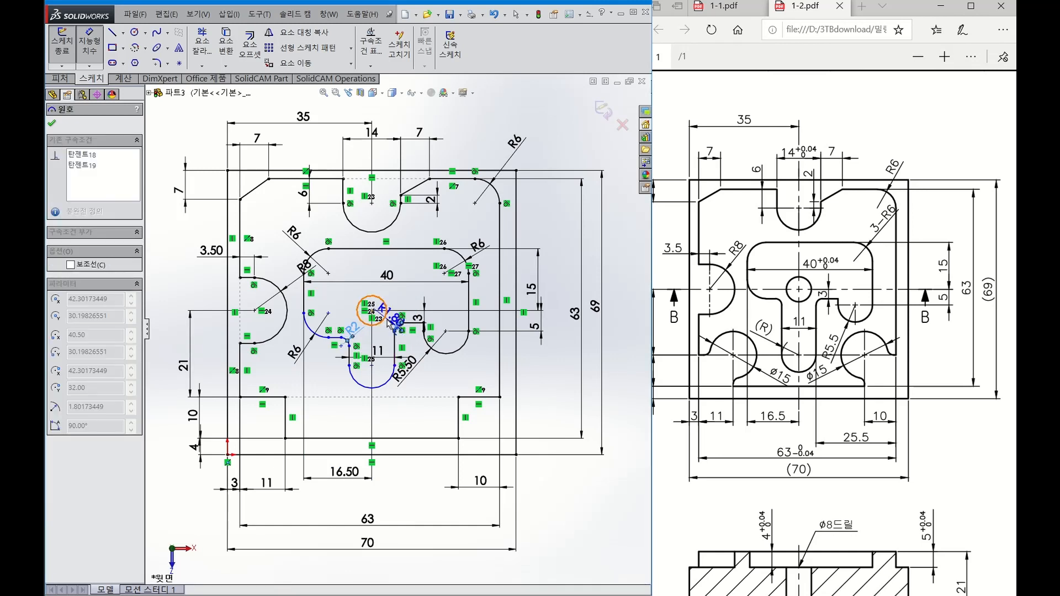
pyautogui.click(385, 323)
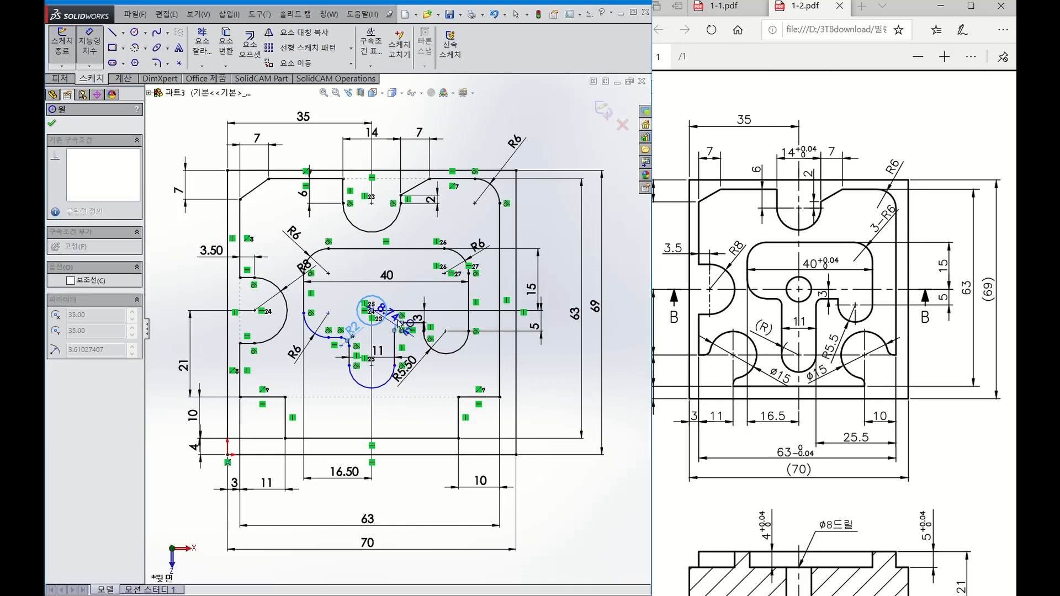
pyautogui.click(78, 56)
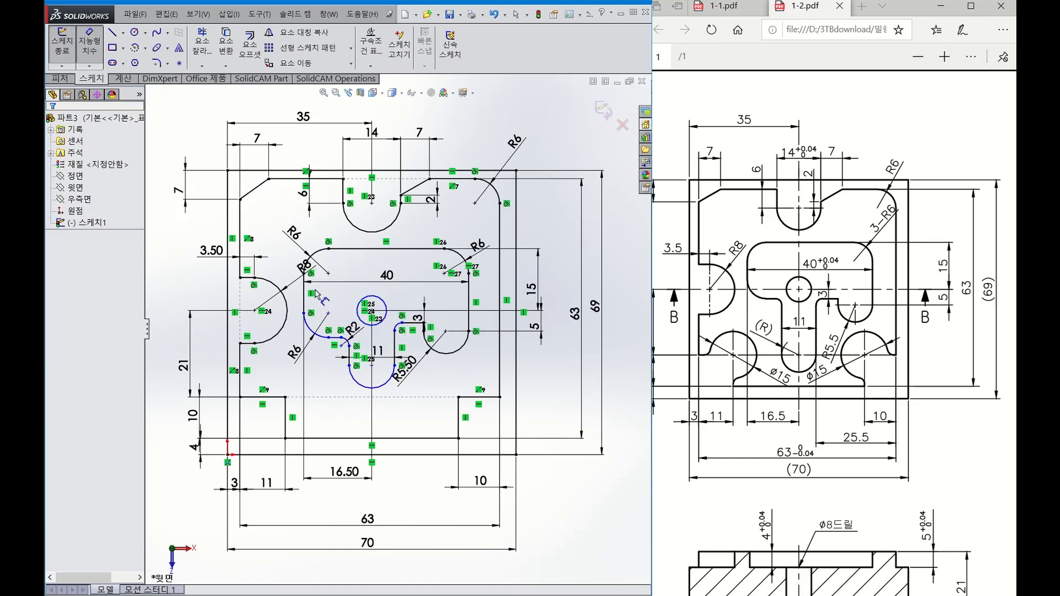
pyautogui.click(399, 329)
pyautogui.click(391, 325)
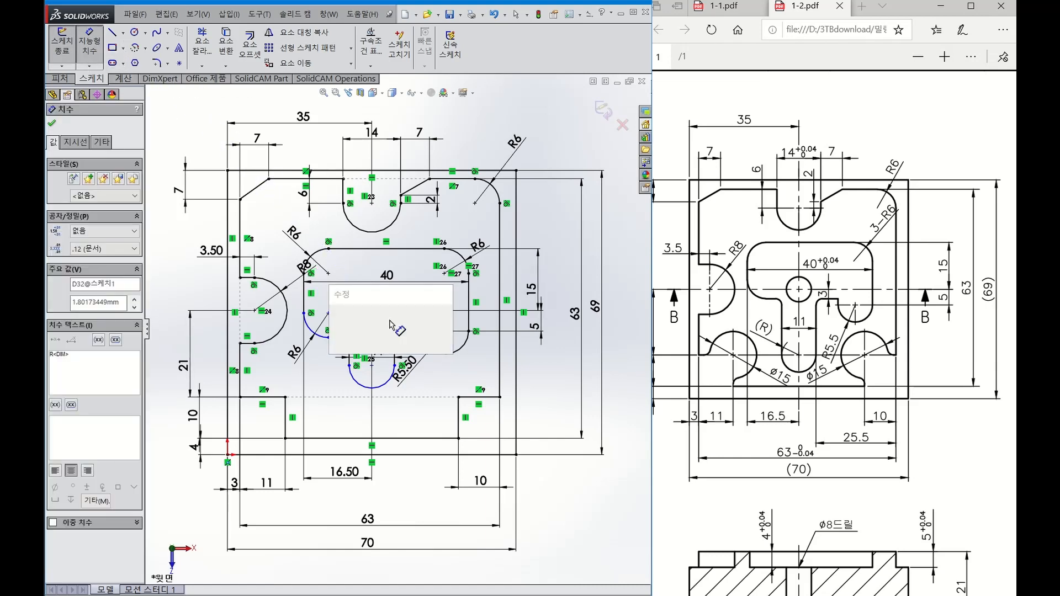
pyautogui.write('2')
pyautogui.press('Return')
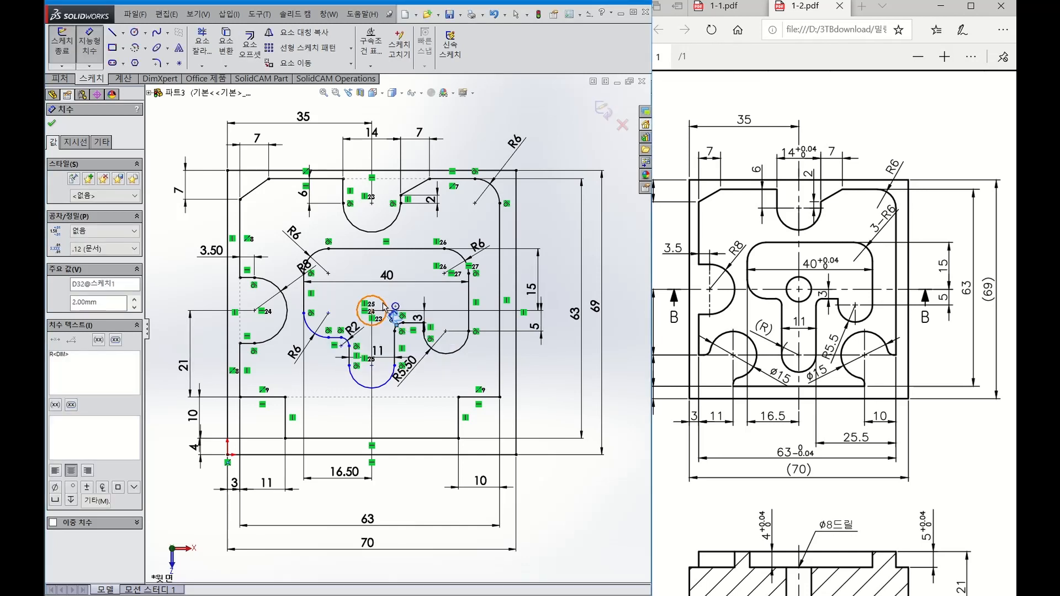
# Set the diameter of the center hole circle to 8 mm.
pyautogui.press('Escape')
pyautogui.doubleClick(409, 300)
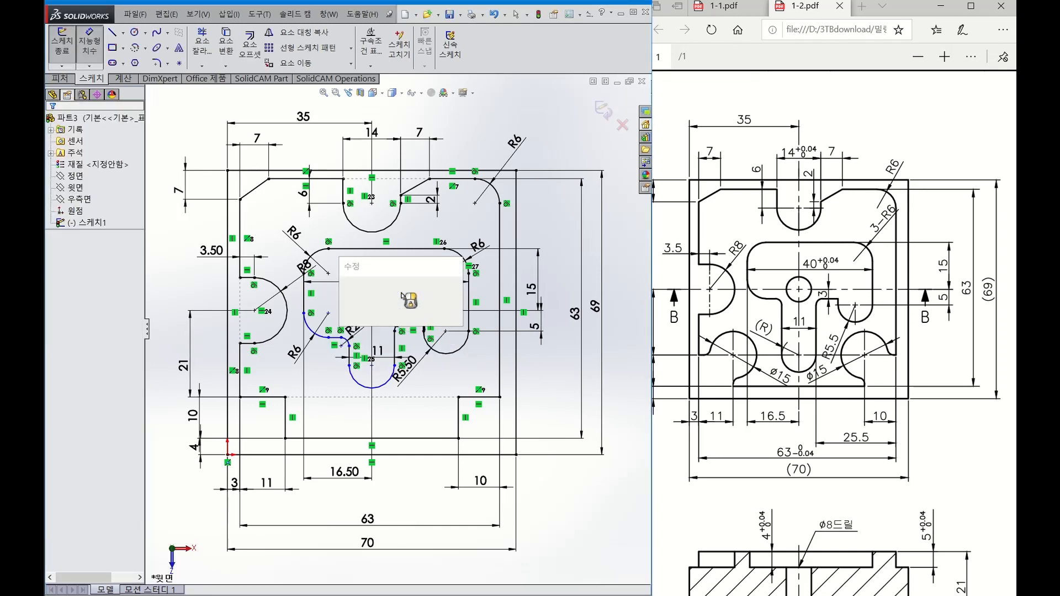
pyautogui.write('8.00mm')
pyautogui.press('Return')
pyautogui.click(832, 532)
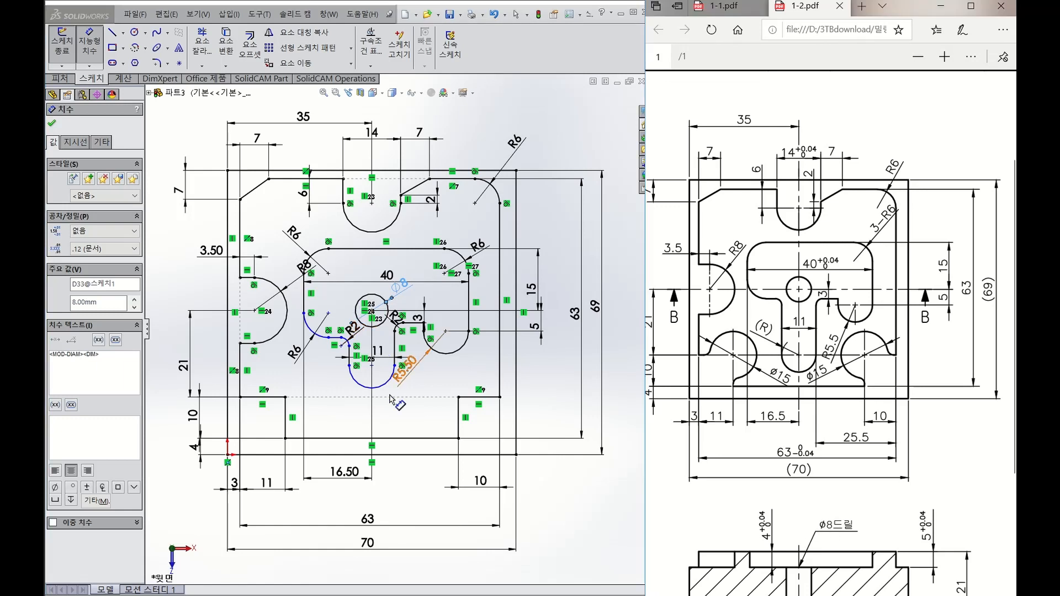
pyautogui.click(458, 305)
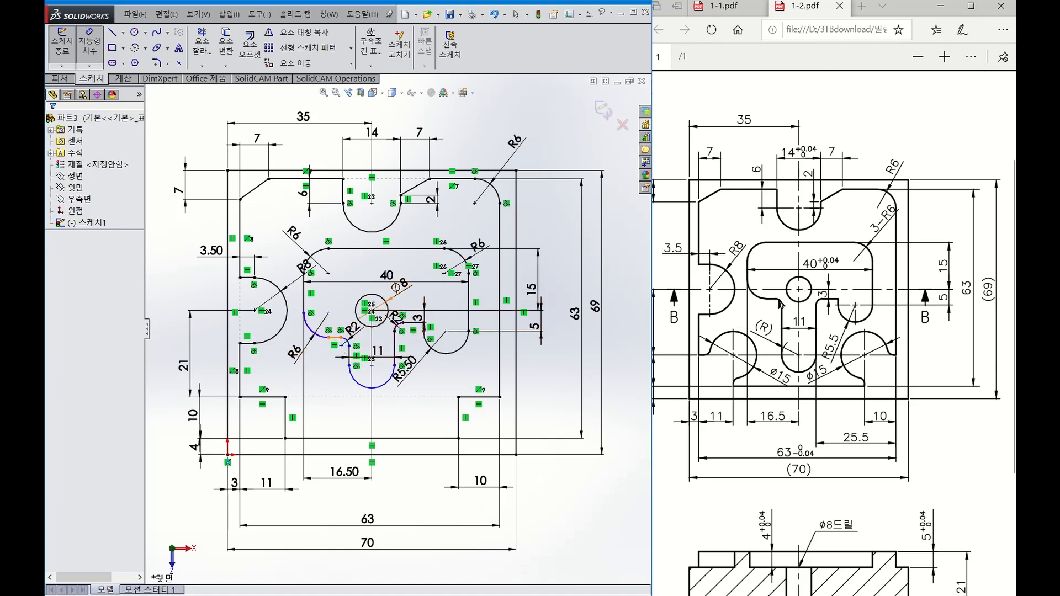
pyautogui.press('Escape')
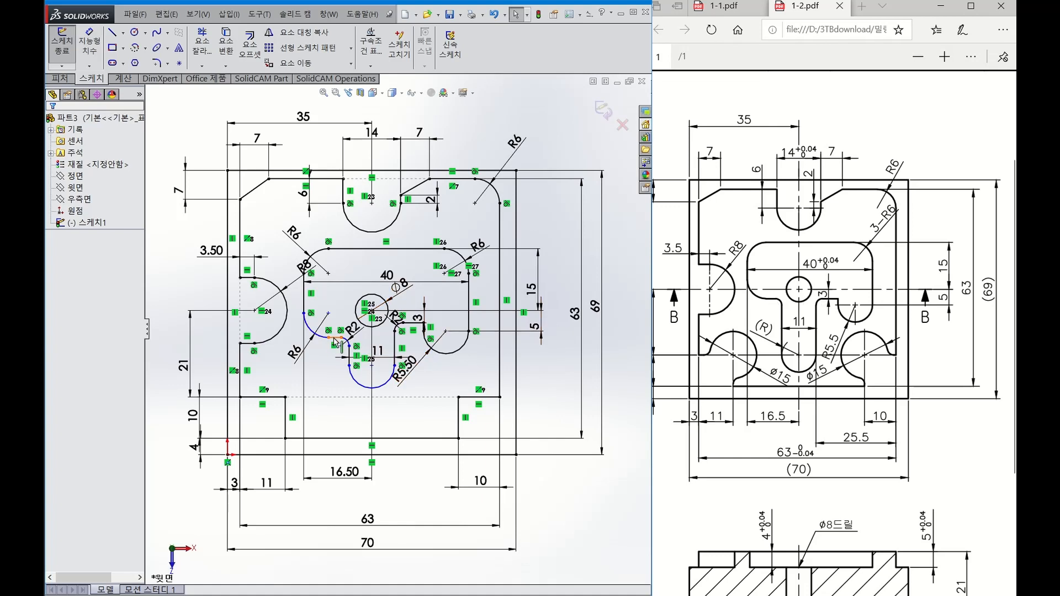
pyautogui.click(335, 338)
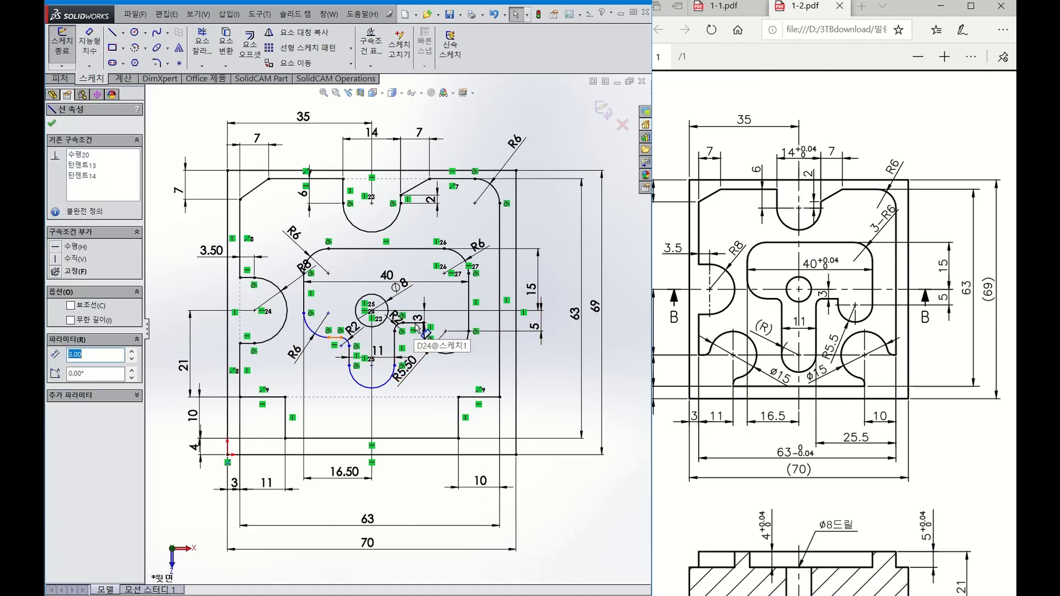
pyautogui.press('Escape')
pyautogui.click(418, 321)
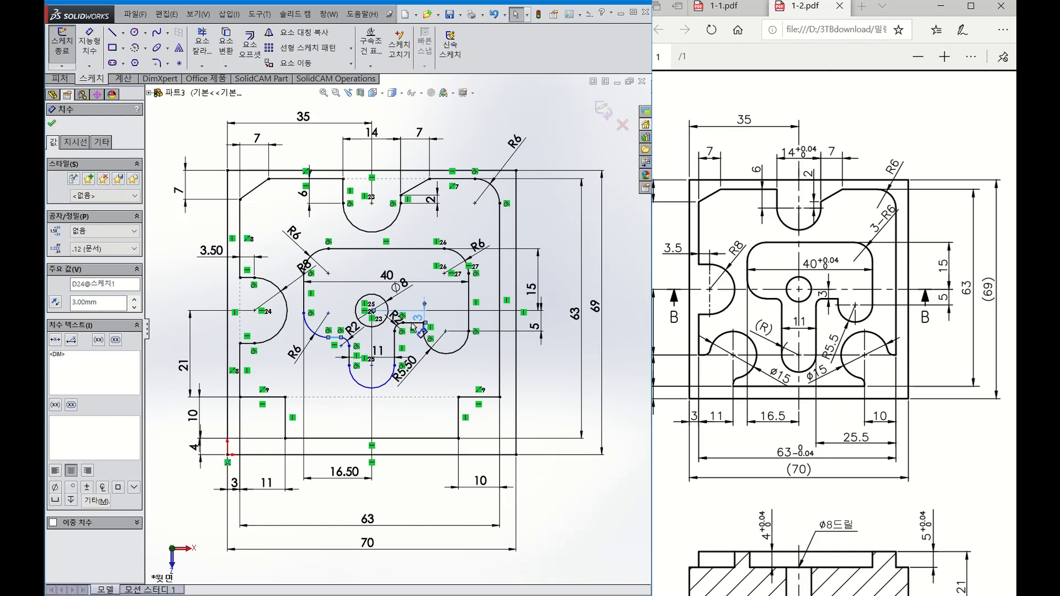
pyautogui.press('Escape')
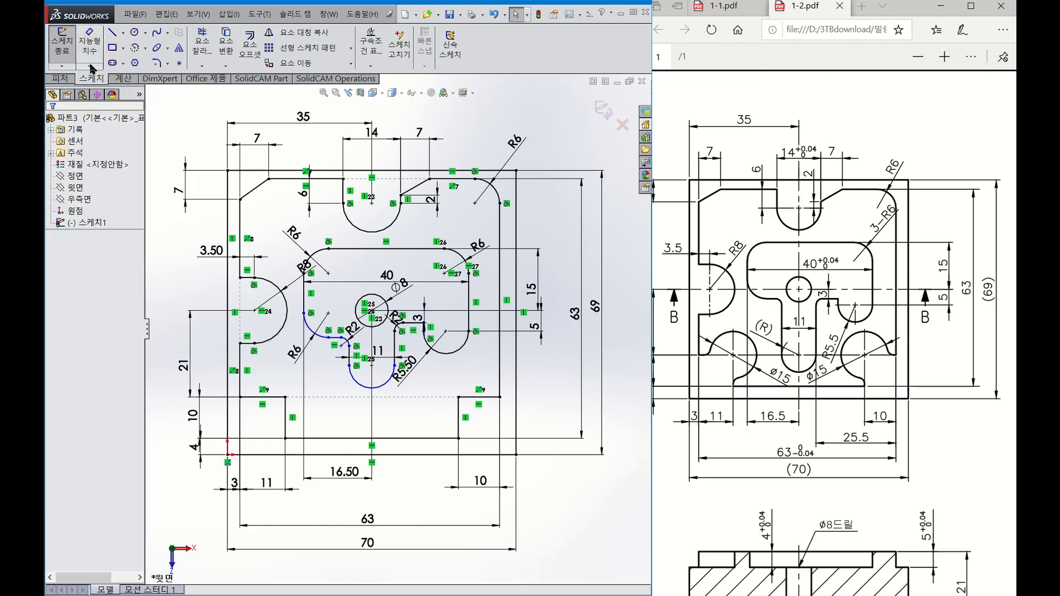
pyautogui.click(336, 338)
pyautogui.press('Escape')
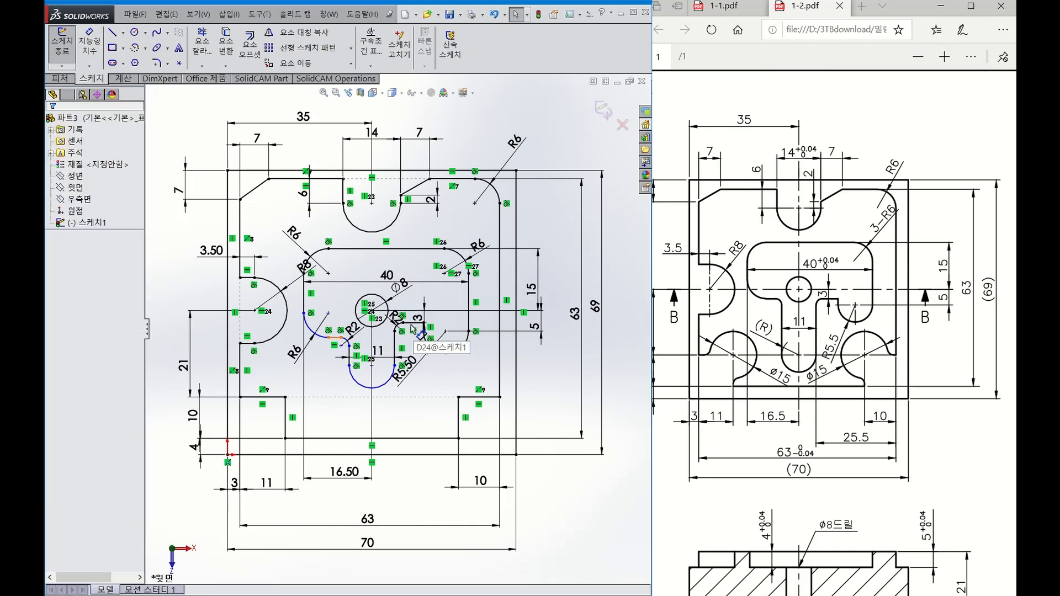
# Make the short horizontal pocket edges on both sides of the lower slot collinear.
pyautogui.click(411, 330)
pyautogui.press('Escape')
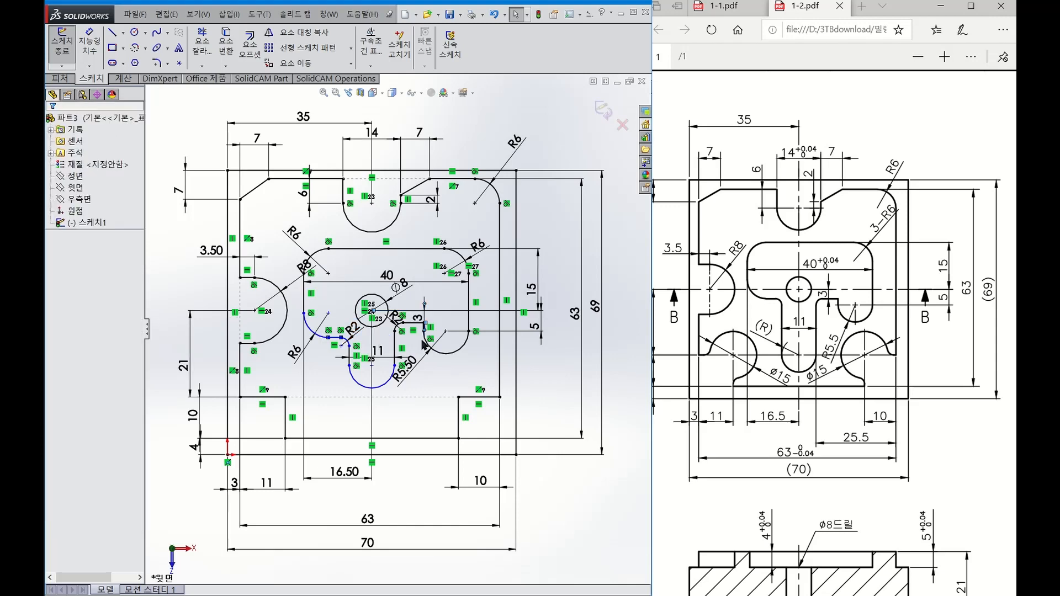
pyautogui.scroll(-6, 423, 342)
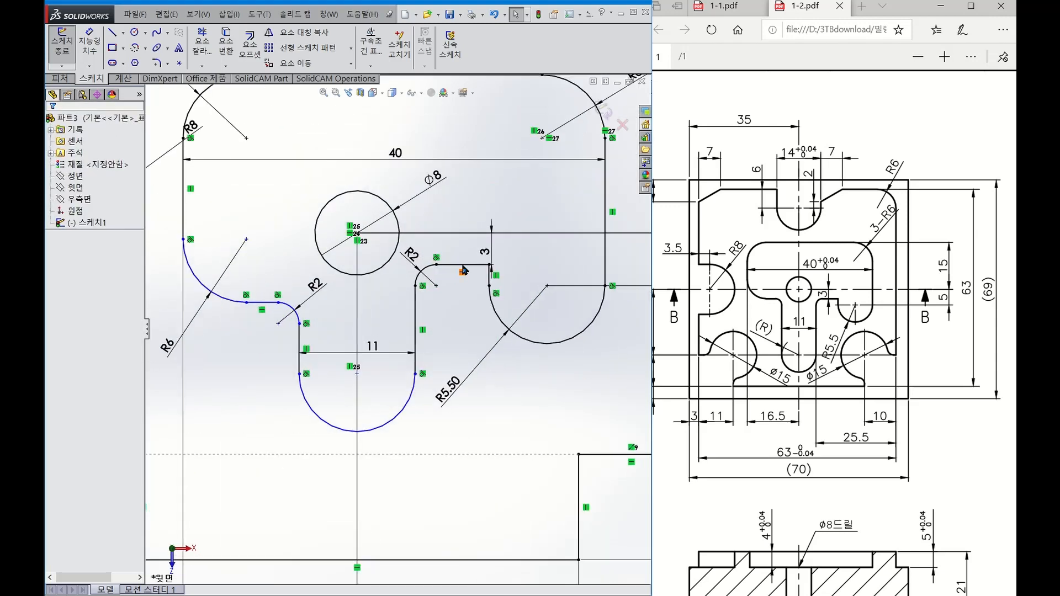
pyautogui.click(463, 267)
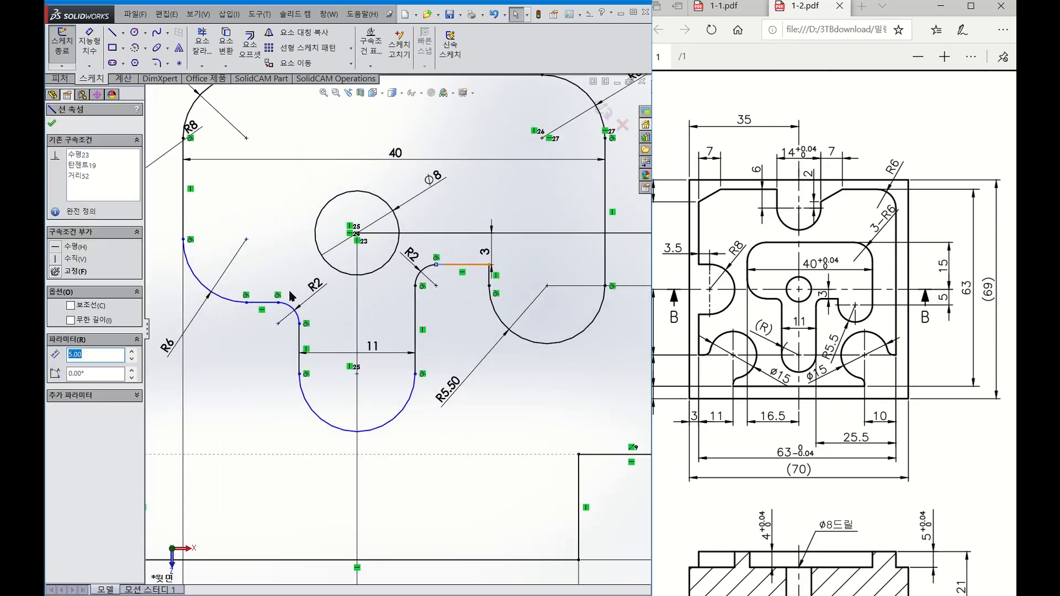
pyautogui.keyDown('ctrl'); pyautogui.click(267, 307); pyautogui.keyUp('ctrl')
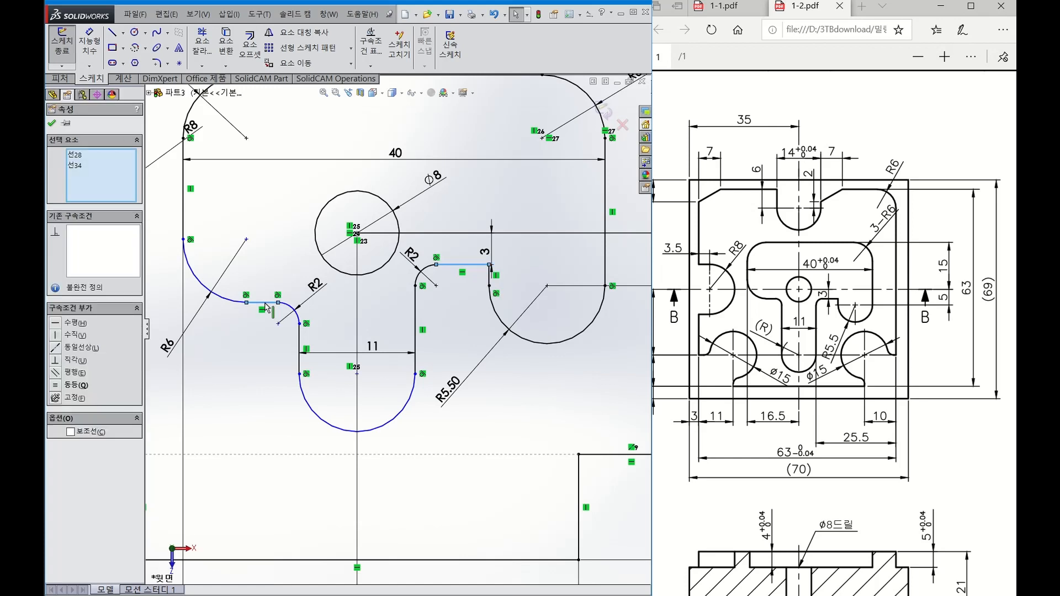
pyautogui.click(69, 349)
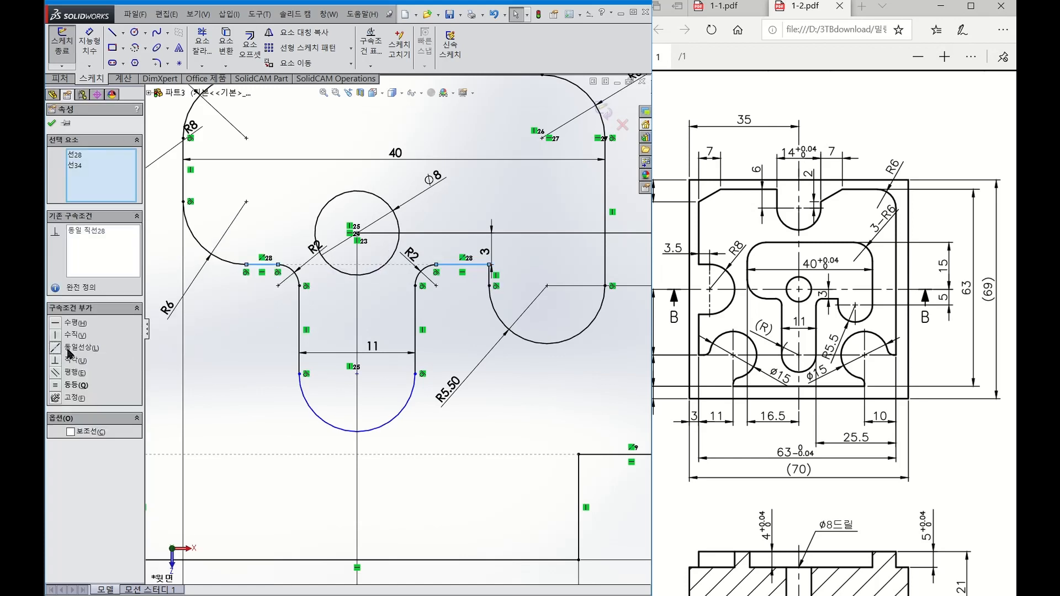
pyautogui.click(51, 123)
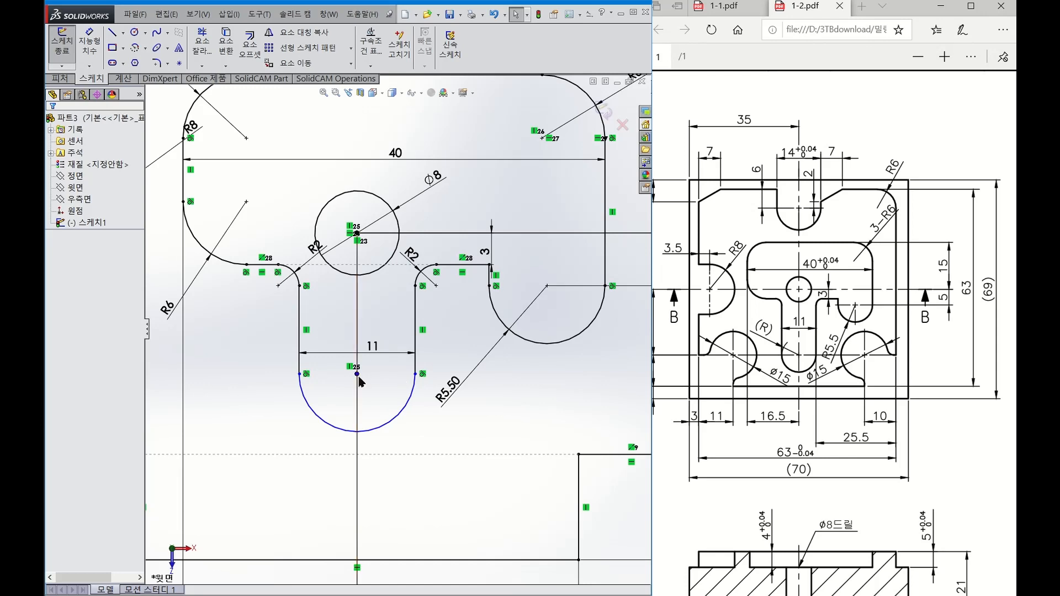
# Constrain the center of the lower slot's end arc to be coincident with the horizontal edge of the lower-left corner notch.
pyautogui.scroll(2, 360, 406)
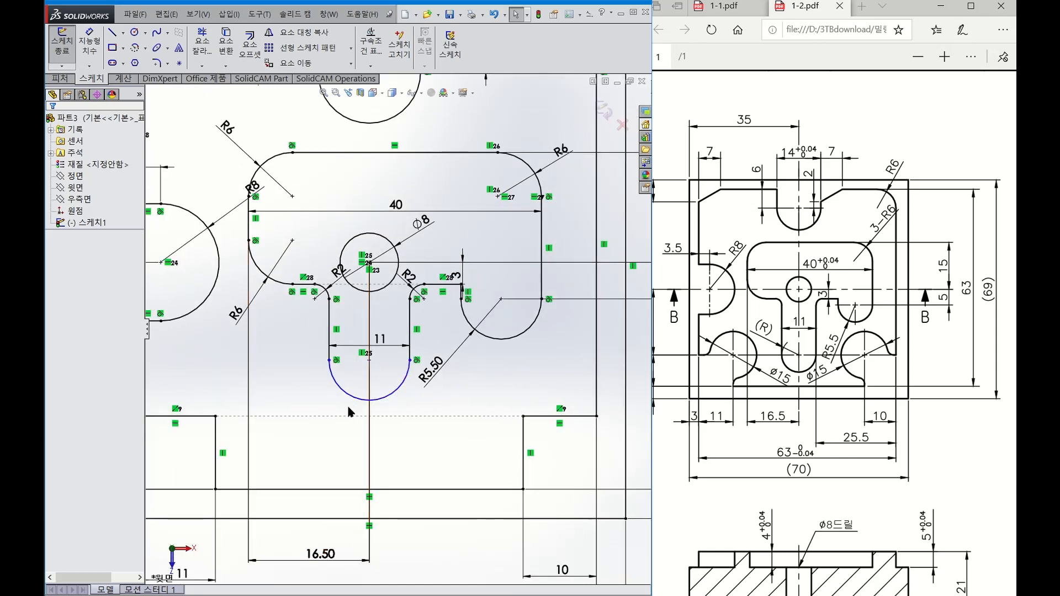
pyautogui.scroll(1, 348, 409)
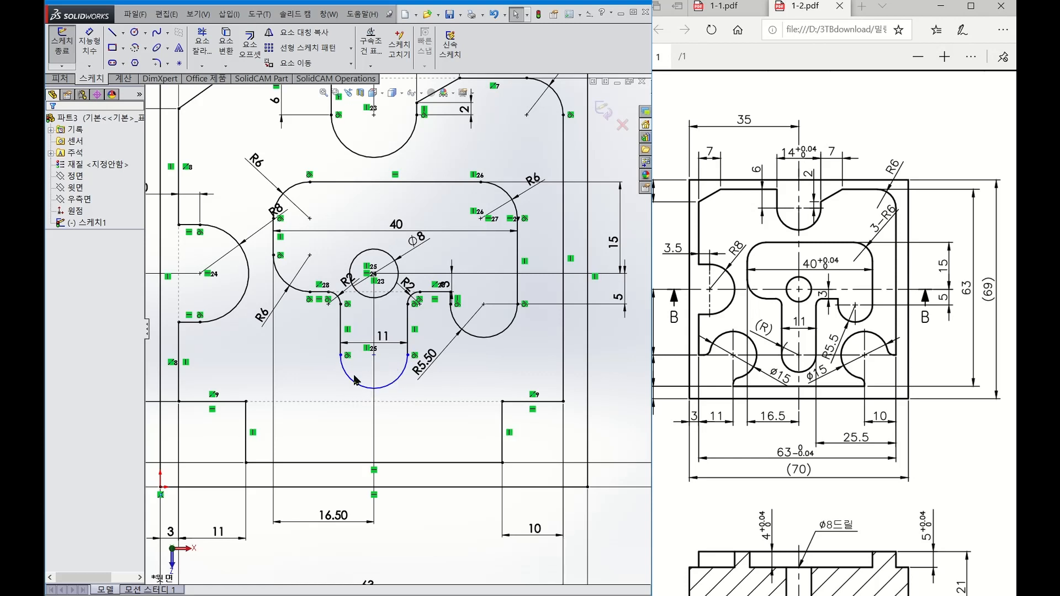
pyautogui.click(358, 388)
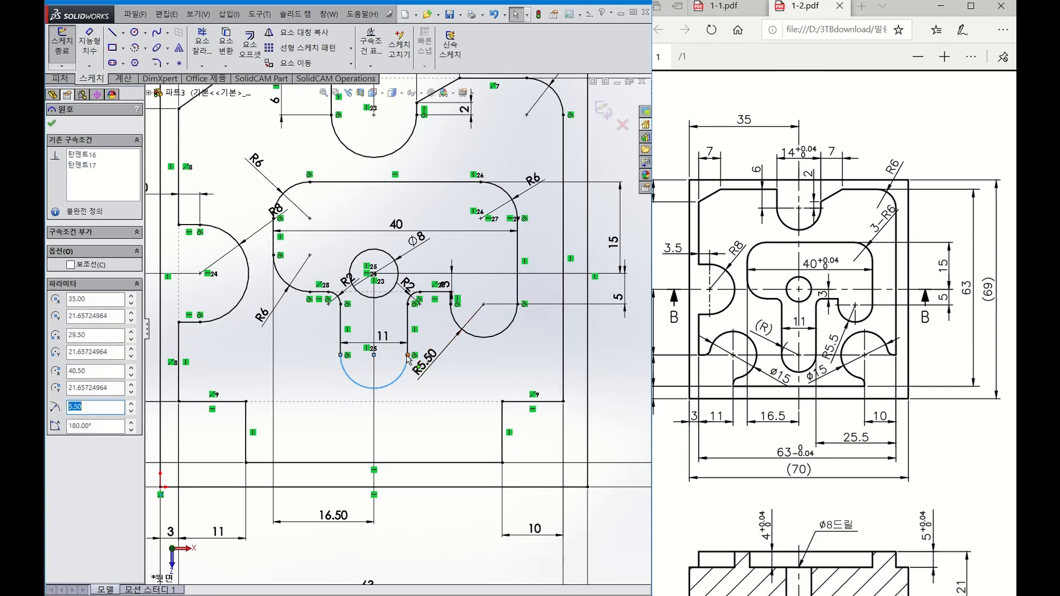
pyautogui.moveTo(407, 355); pyautogui.dragTo(408, 364)
pyautogui.click(374, 364)
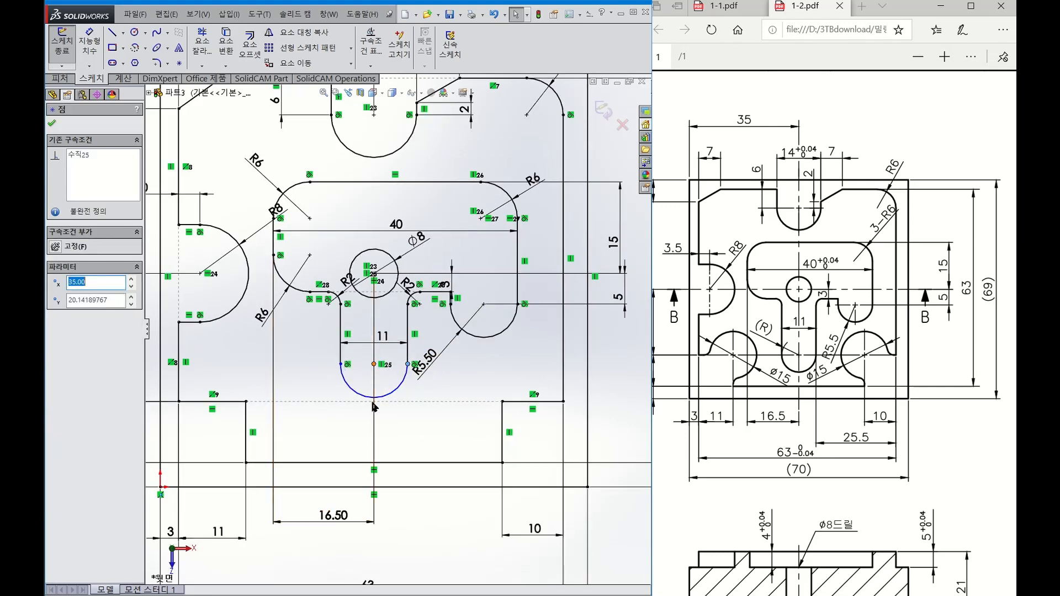
pyautogui.moveTo(374, 364); pyautogui.dragTo(385, 414)
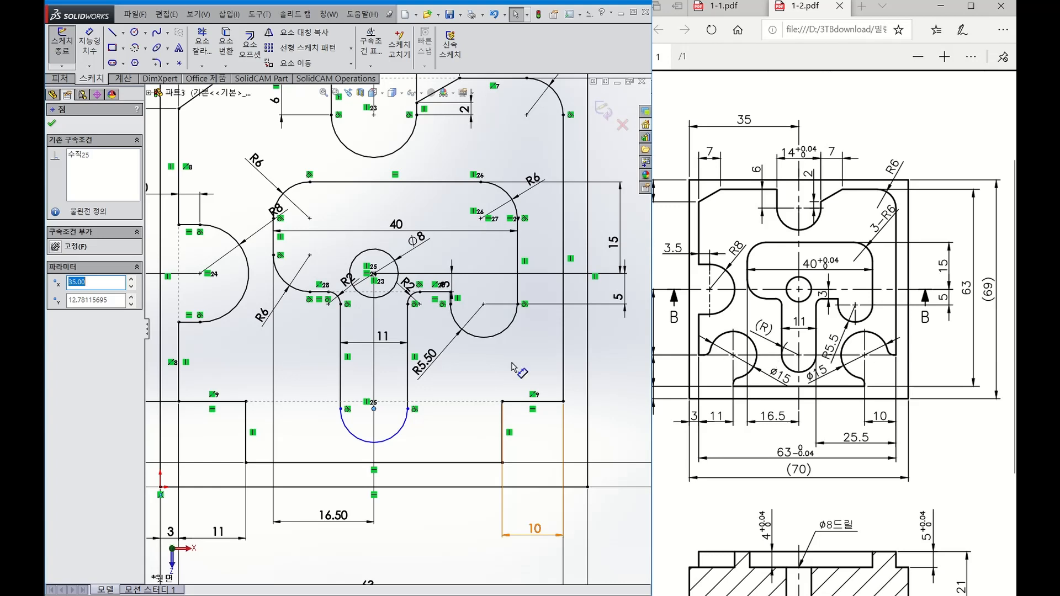
pyautogui.keyDown('ctrl'); pyautogui.click(220, 402); pyautogui.keyUp('ctrl')
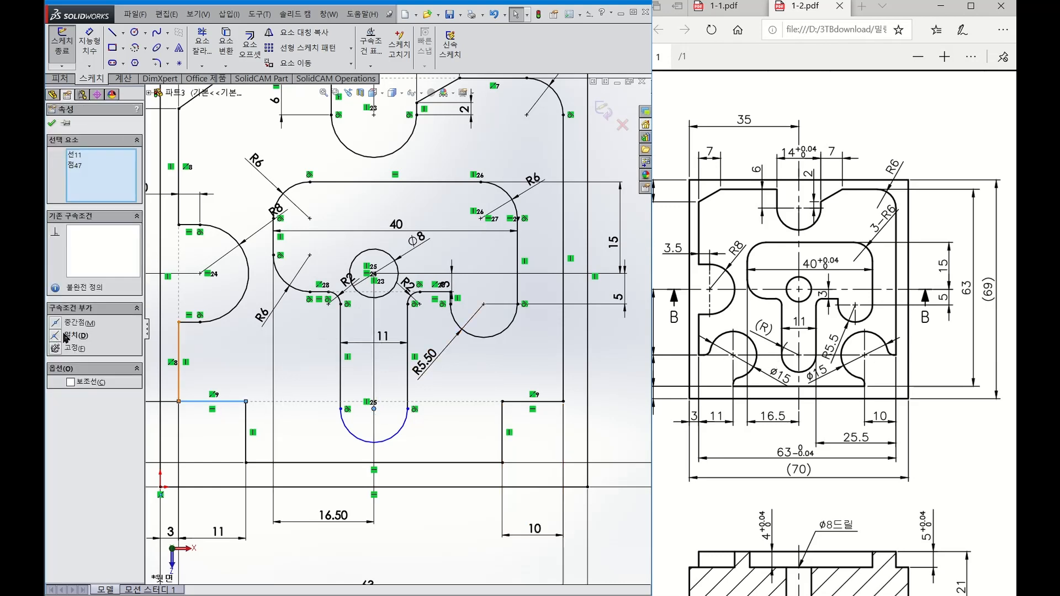
pyautogui.click(61, 336)
pyautogui.click(315, 355)
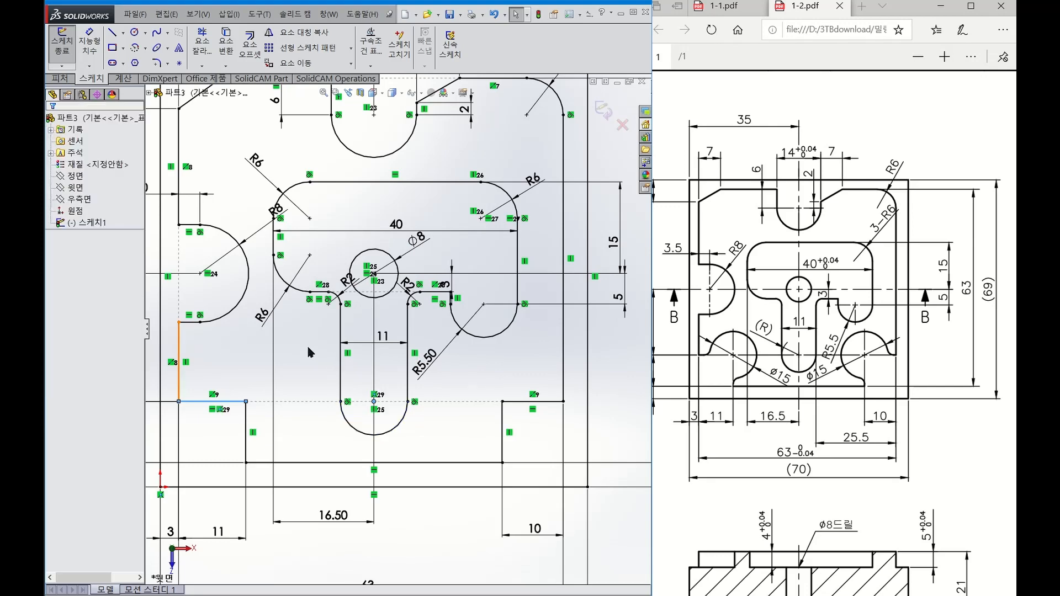
# Draw circles centered on the inner corners of the lower-left and lower-right notches, with radii of about 7.7 mm and 6.7 mm.
pyautogui.scroll(2, 398, 310)
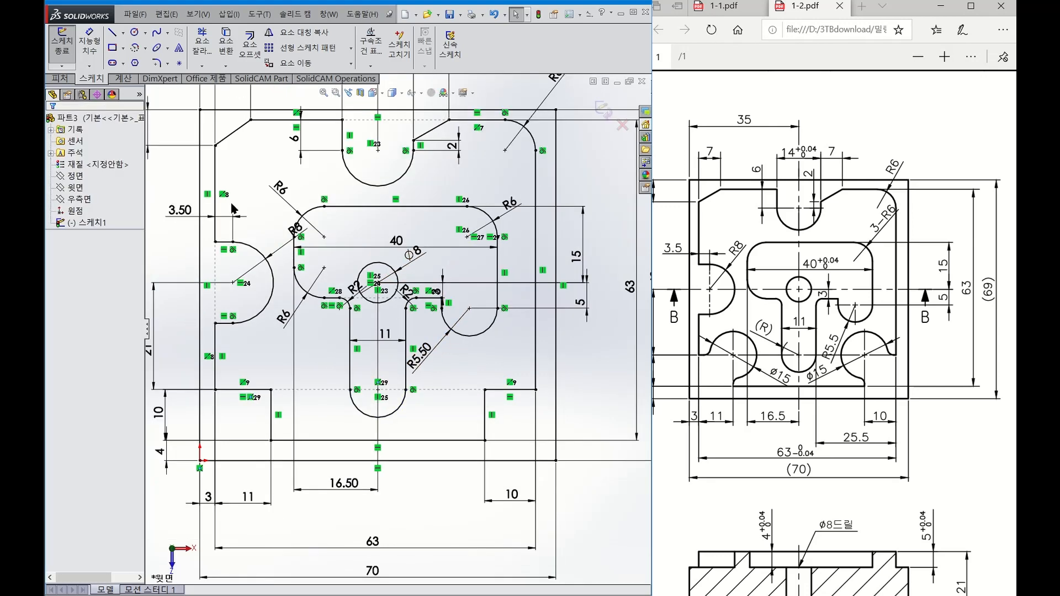
pyautogui.scroll(2, 377, 274)
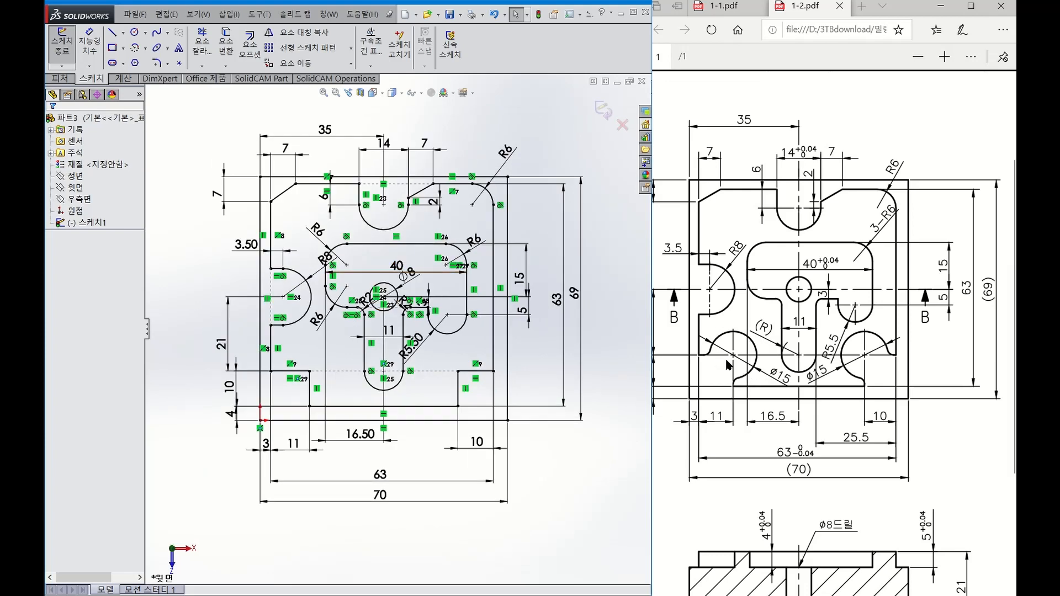
pyautogui.click(134, 32)
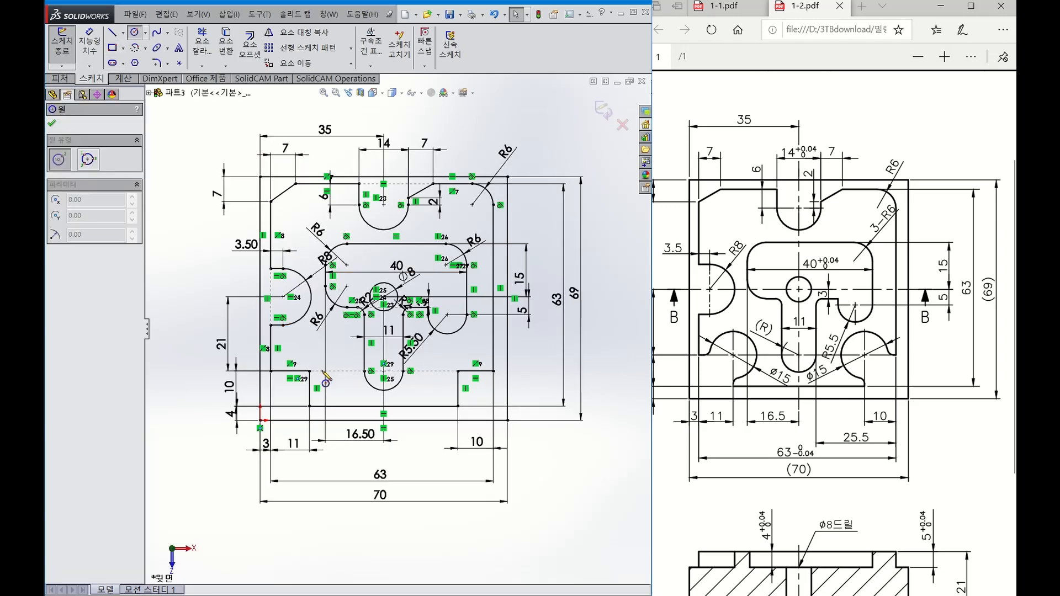
pyautogui.click(310, 371)
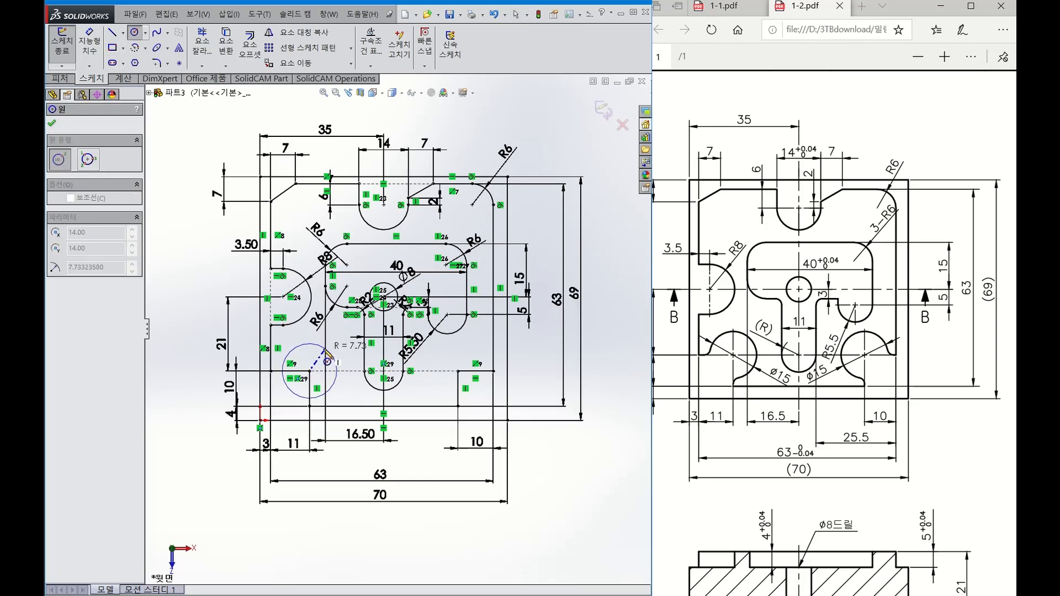
pyautogui.click(337, 371)
pyautogui.click(458, 371)
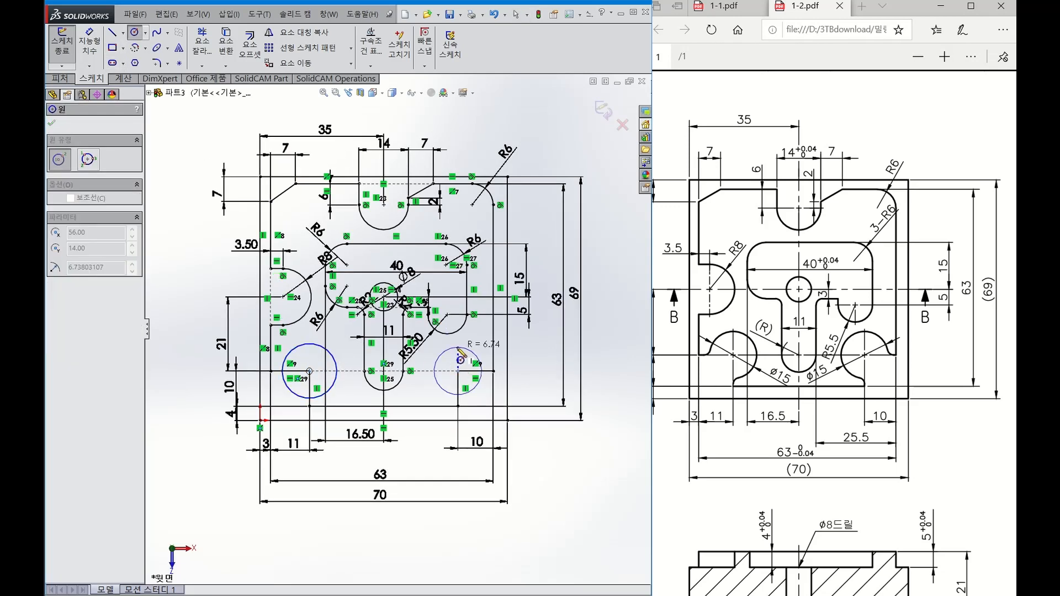
pyautogui.click(458, 349)
# Set the diameters of both circles at the lower corner notches to 15 mm.
pyautogui.click(91, 47)
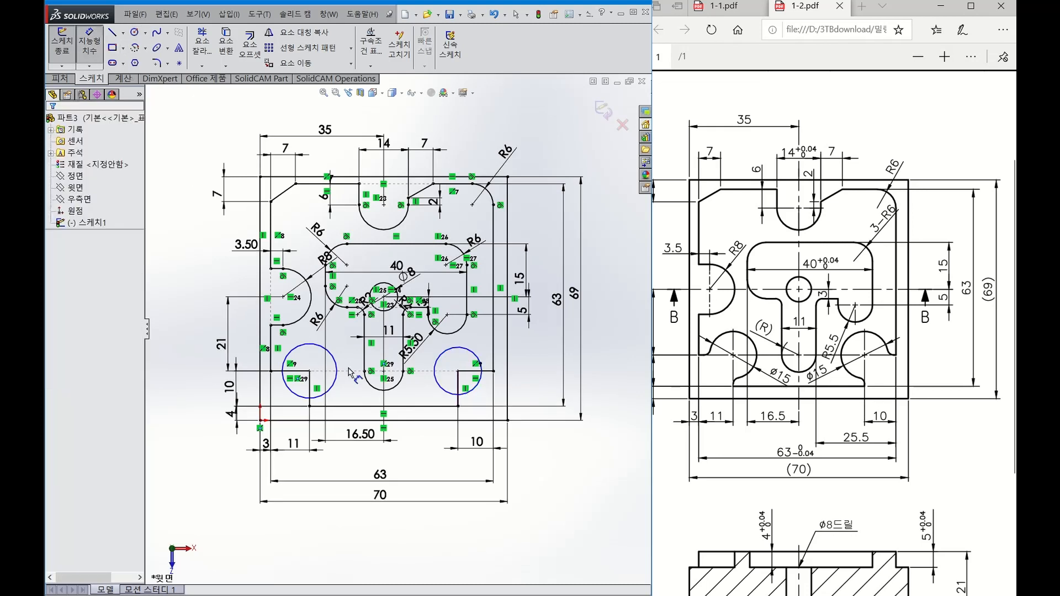
pyautogui.click(331, 366)
pyautogui.click(348, 369)
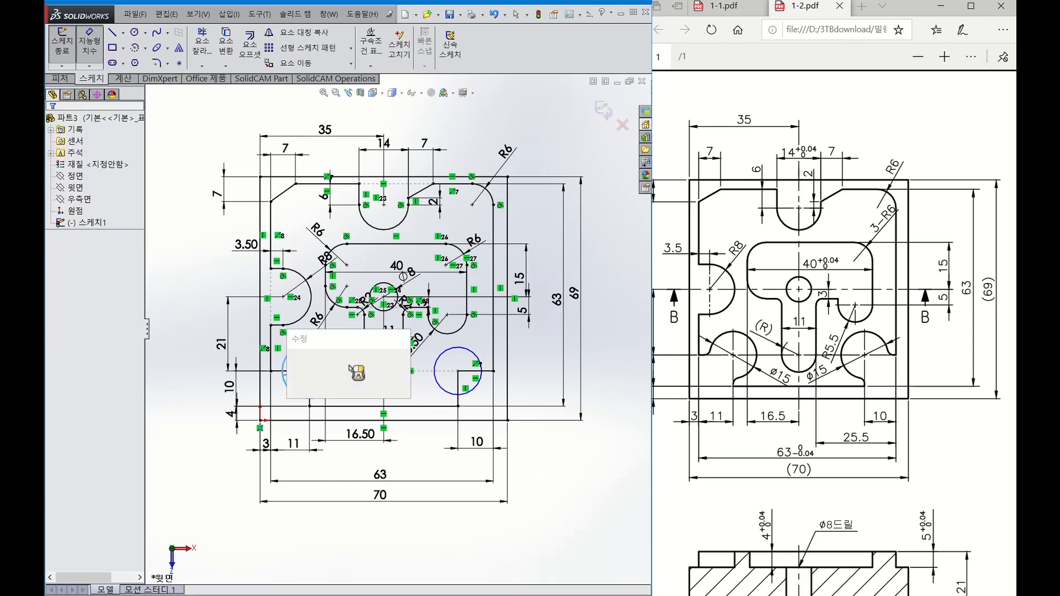
pyautogui.write('15.00mm')
pyautogui.press('Return')
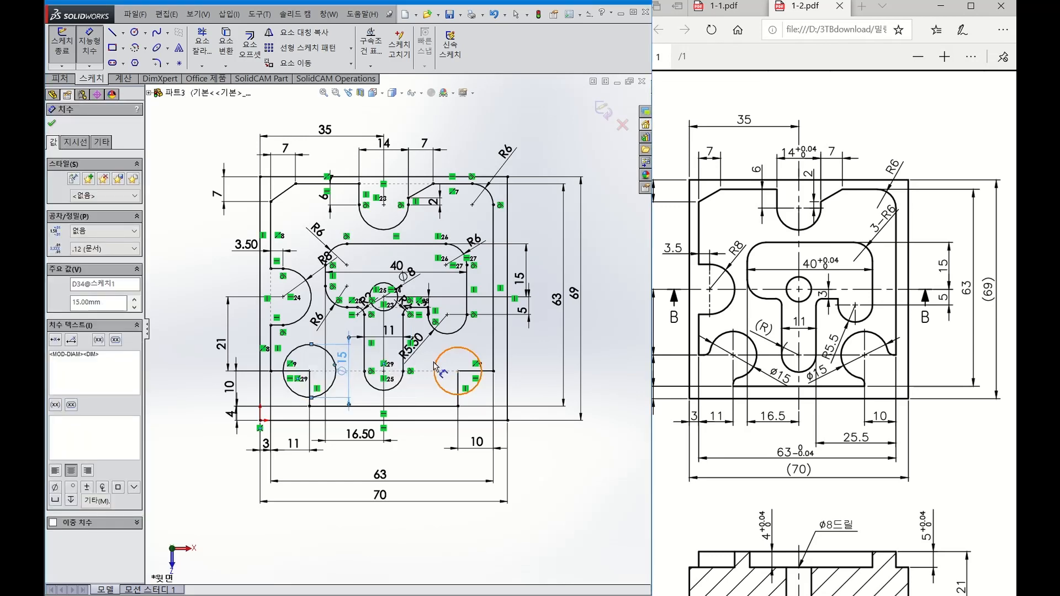
pyautogui.click(438, 369)
pyautogui.click(441, 356)
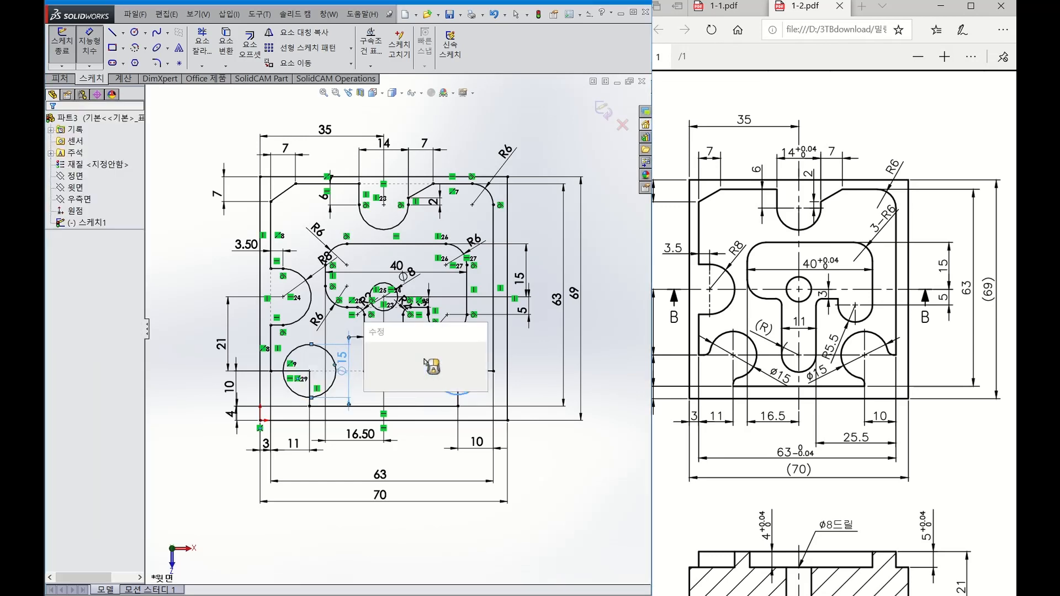
pyautogui.write('15mm')
pyautogui.press('Return')
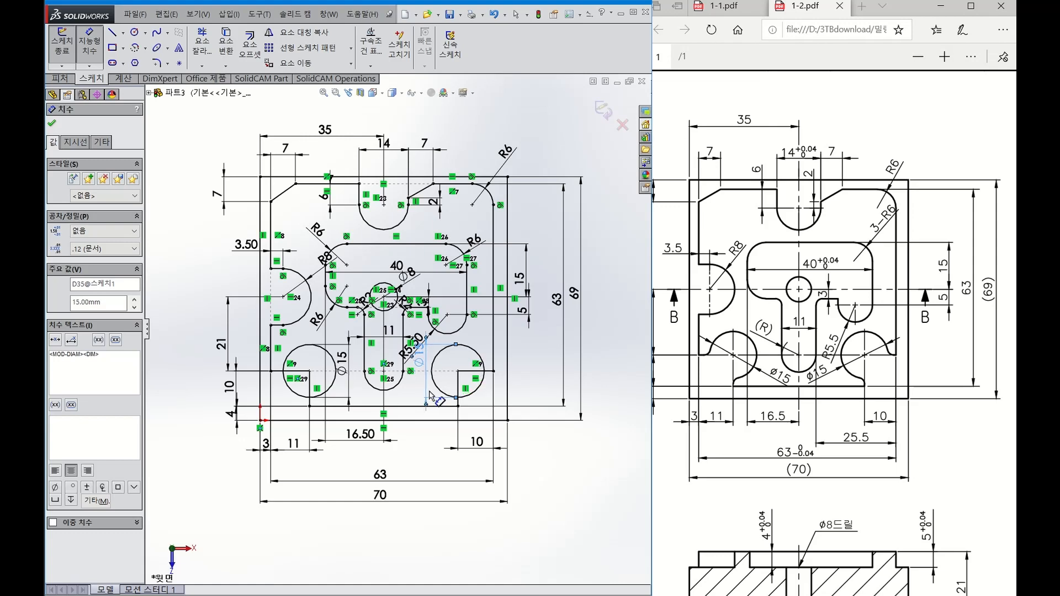
# Extrude the region between the inner plate outline and the central pocket, excluding the corner circles, to a blind depth of 5 mm.
pyautogui.moveTo(436, 402)
pyautogui.mouseDown(button='middle')
pyautogui.moveTo(452, 302)
pyautogui.moveTo(424, 265)
pyautogui.mouseUp(button='middle')
pyautogui.scroll(-3, 419, 260)
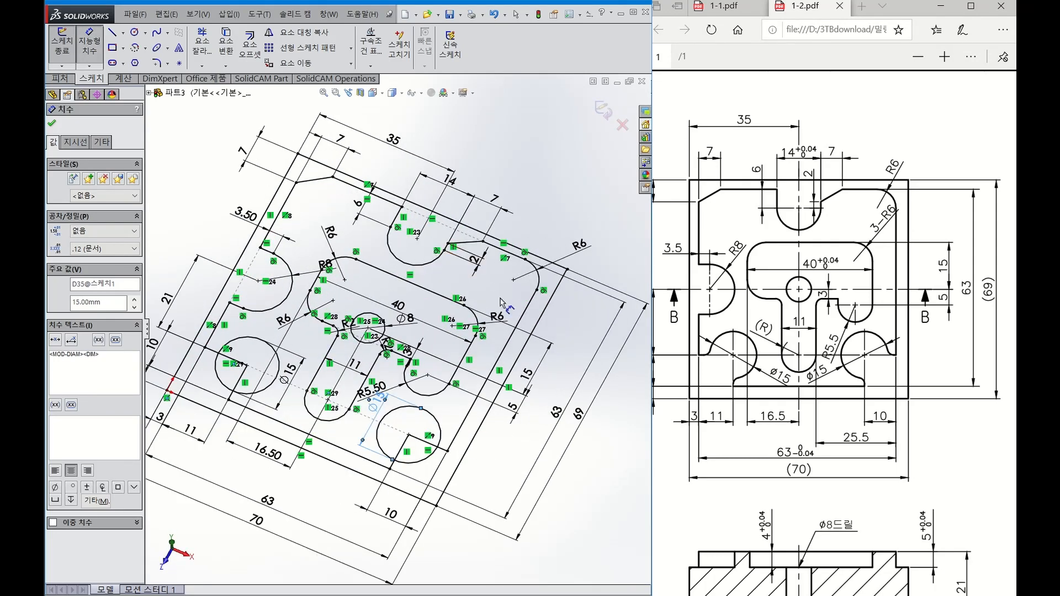
pyautogui.scroll(-1, 503, 377)
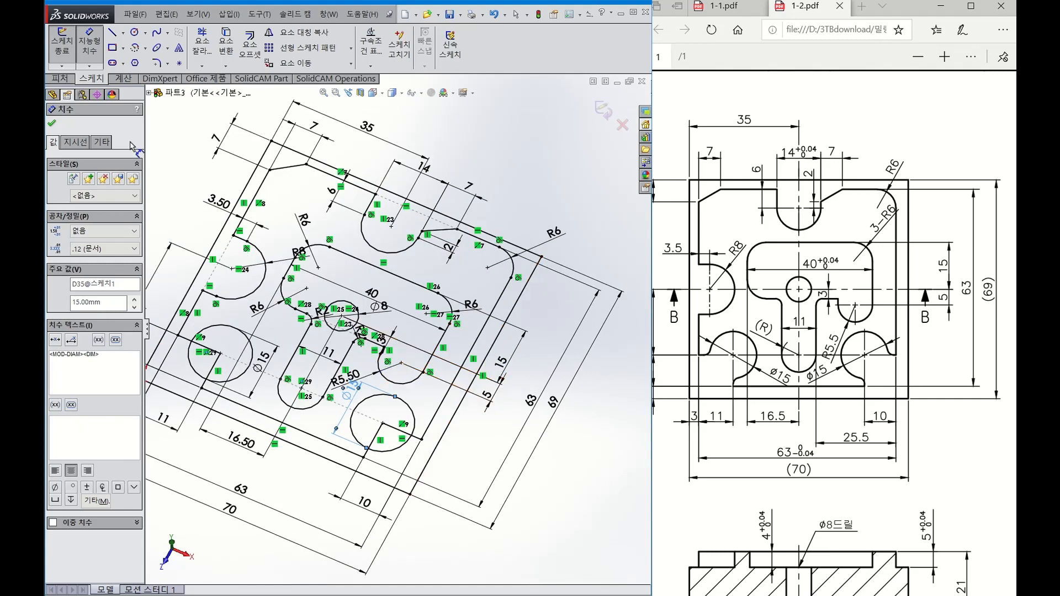
pyautogui.click(60, 79)
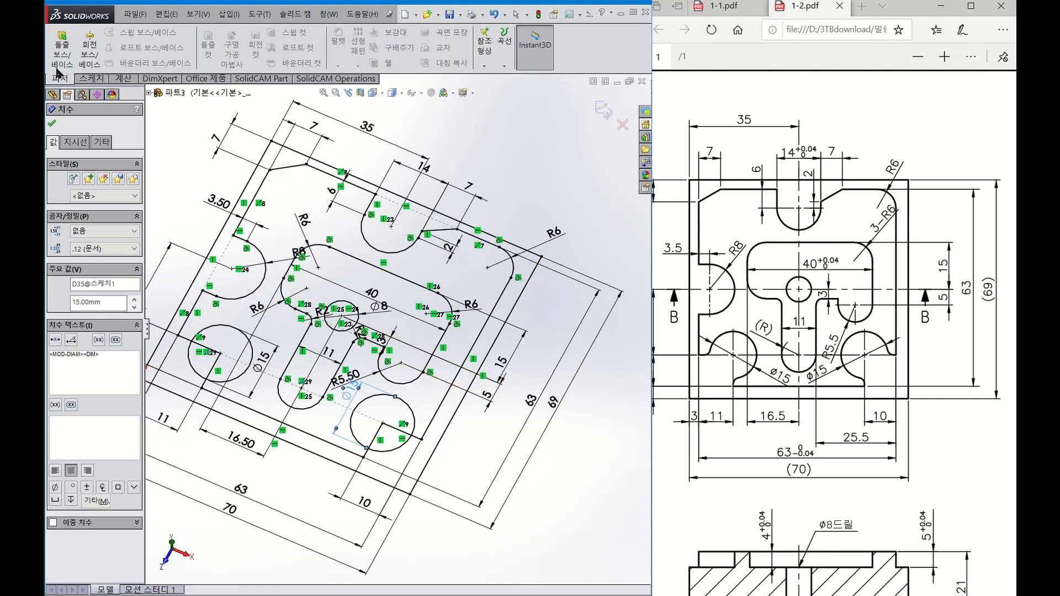
pyautogui.click(65, 47)
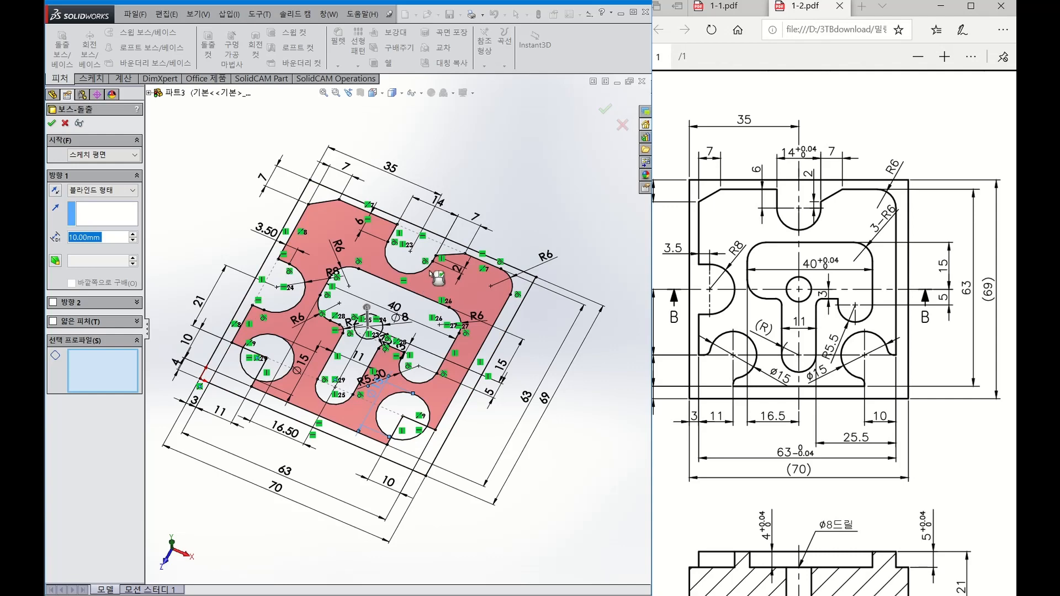
pyautogui.click(482, 300)
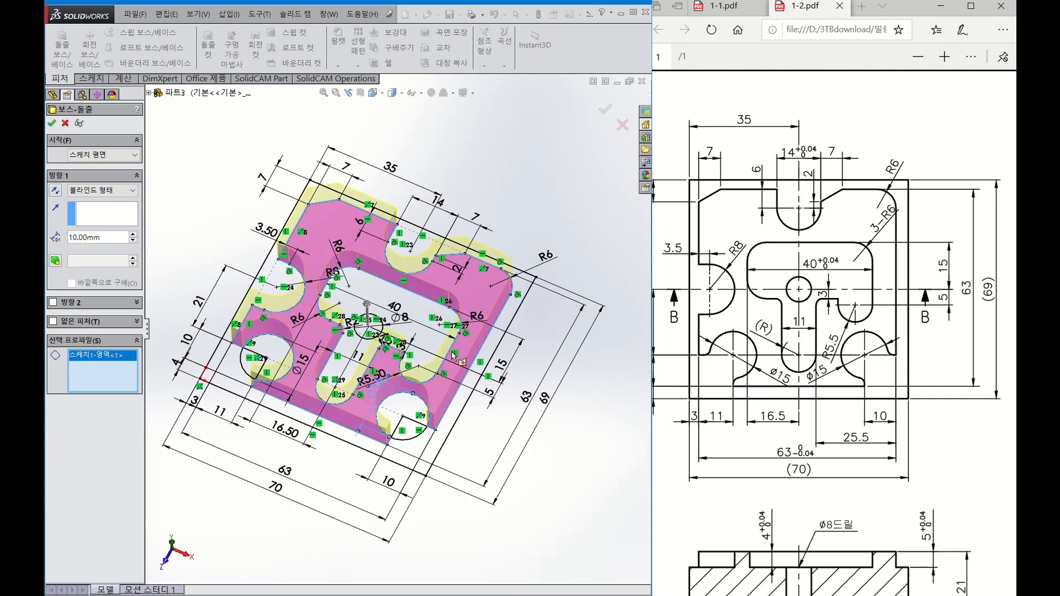
pyautogui.moveTo(482, 300); pyautogui.dragTo(441, 315, button='middle')
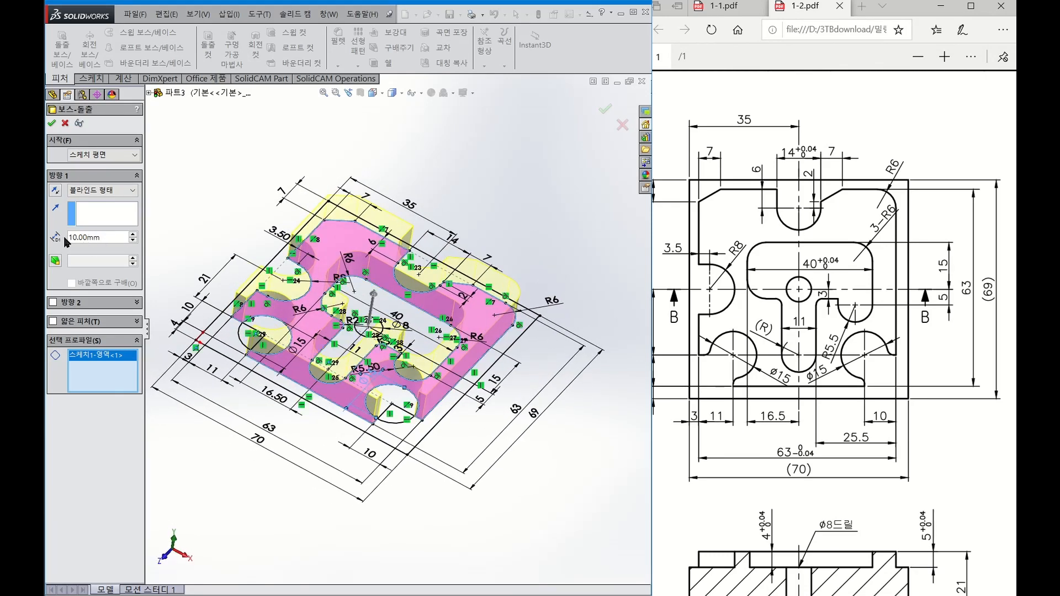
pyautogui.moveTo(425, 380); pyautogui.dragTo(391, 367, button='middle')
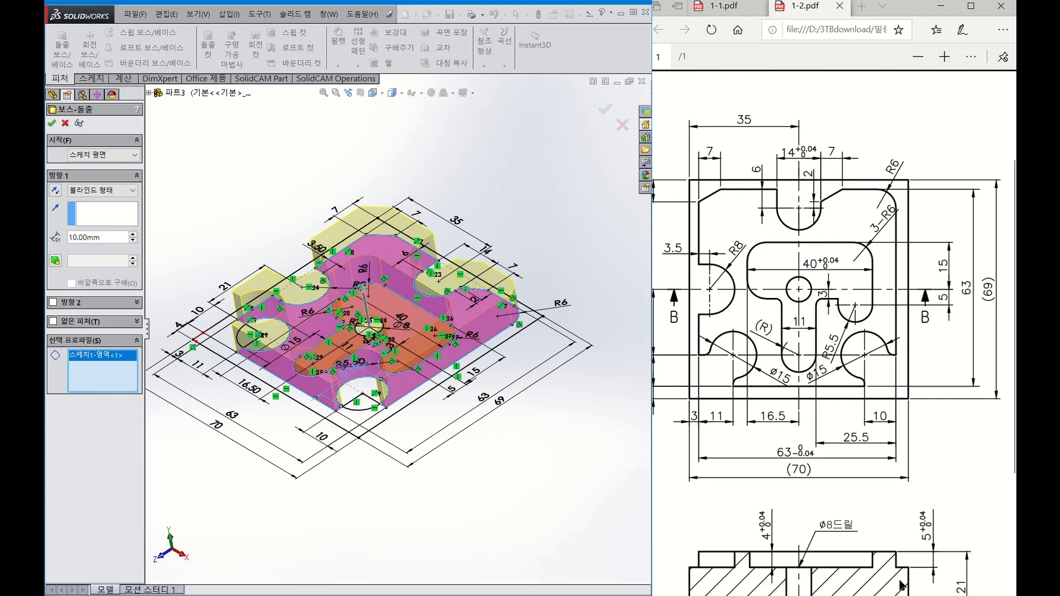
pyautogui.scroll(-3, 911, 574)
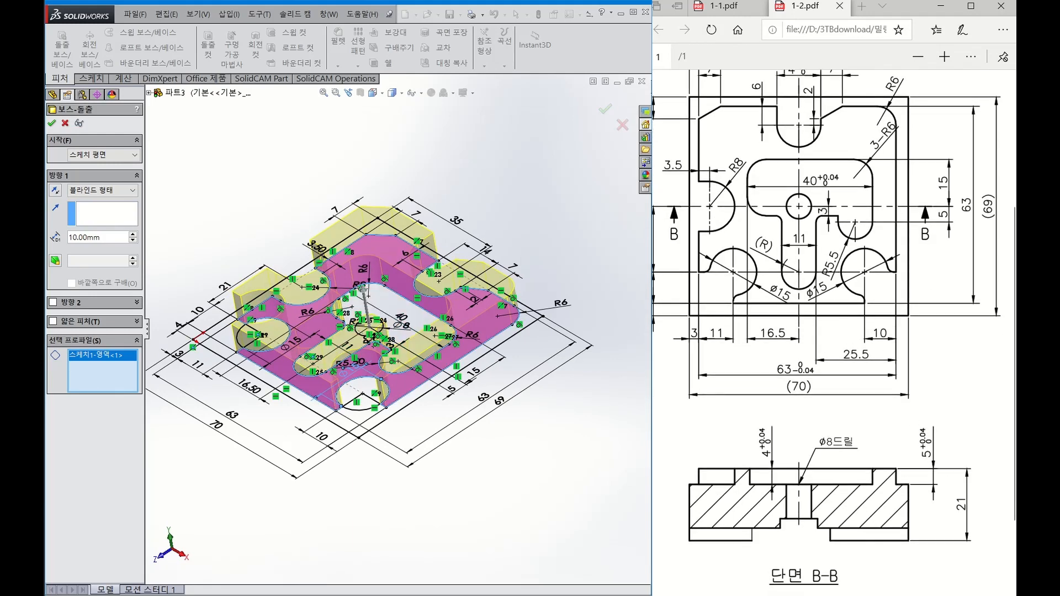
pyautogui.doubleClick(111, 241)
pyautogui.write('5')
pyautogui.press('Return')
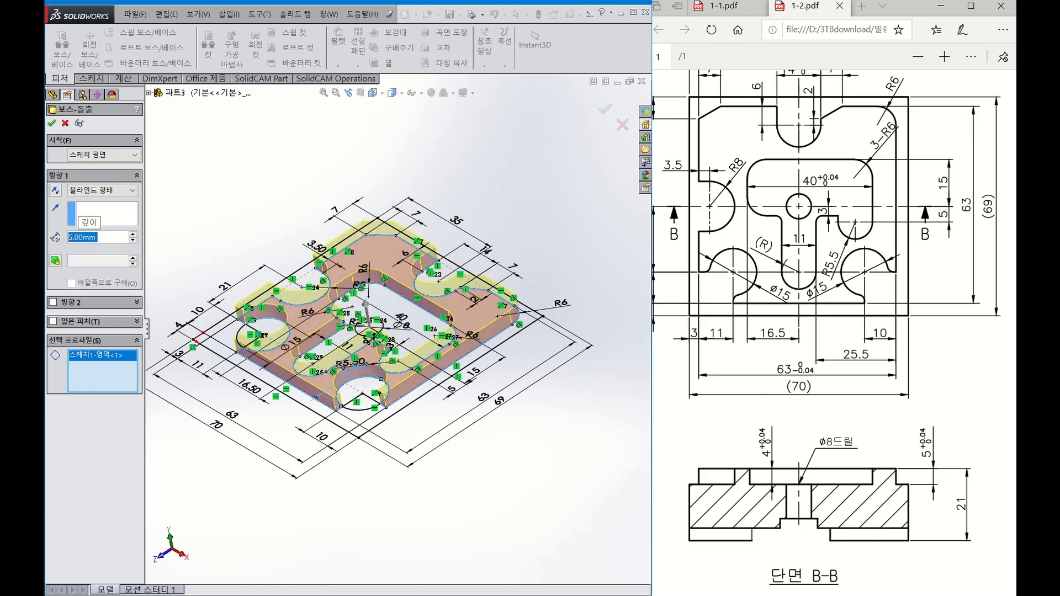
pyautogui.click(52, 124)
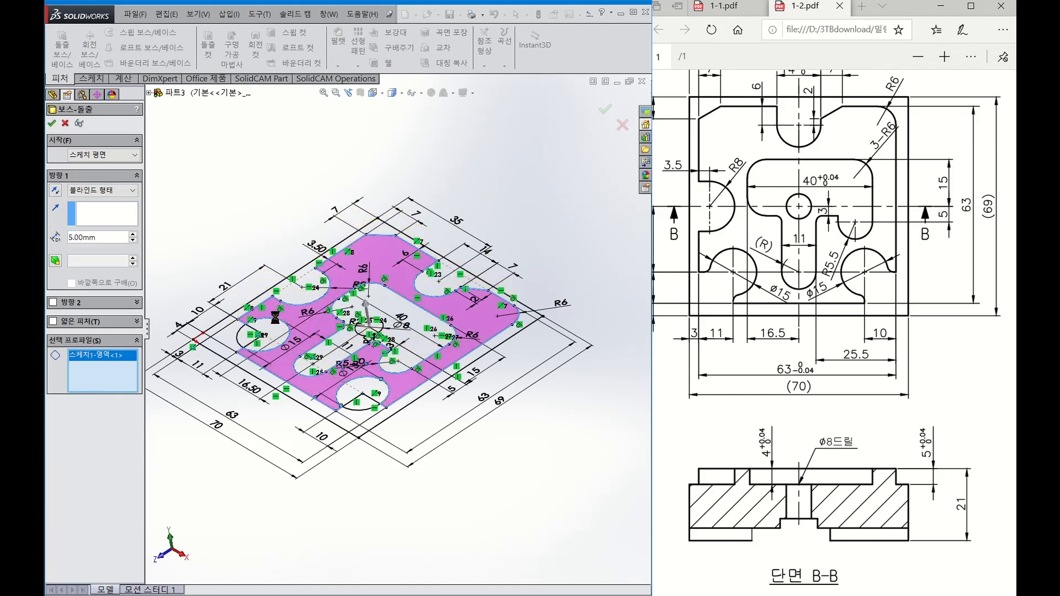
# Start a second boss extrusion that reuses the sketch of the first extrusion.
pyautogui.moveTo(329, 340)
pyautogui.mouseDown(button='middle')
pyautogui.moveTo(373, 337)
pyautogui.moveTo(336, 345)
pyautogui.mouseUp(button='middle')
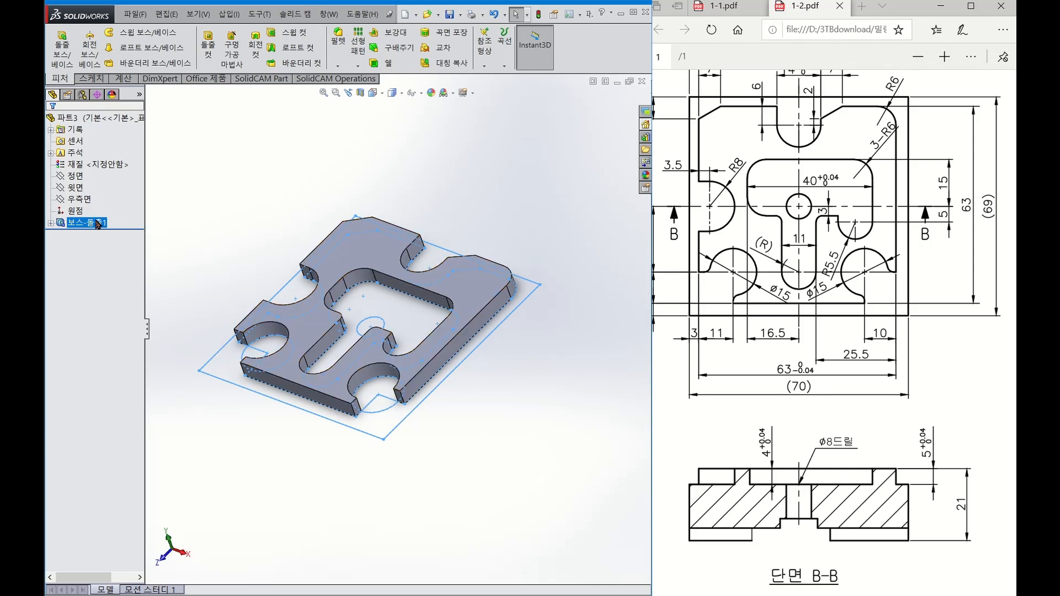
pyautogui.click(51, 224)
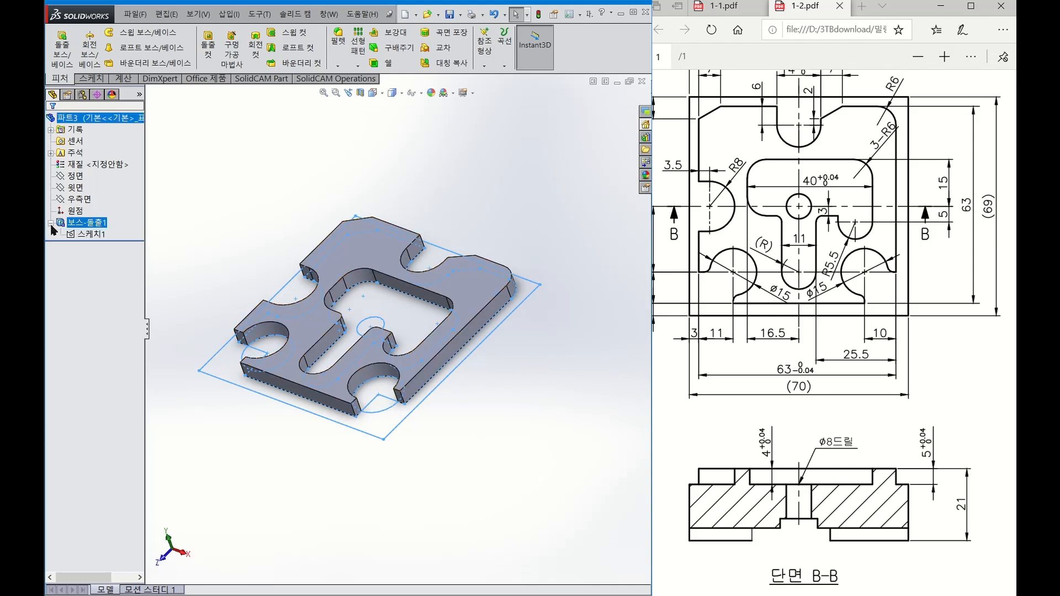
pyautogui.click(89, 238)
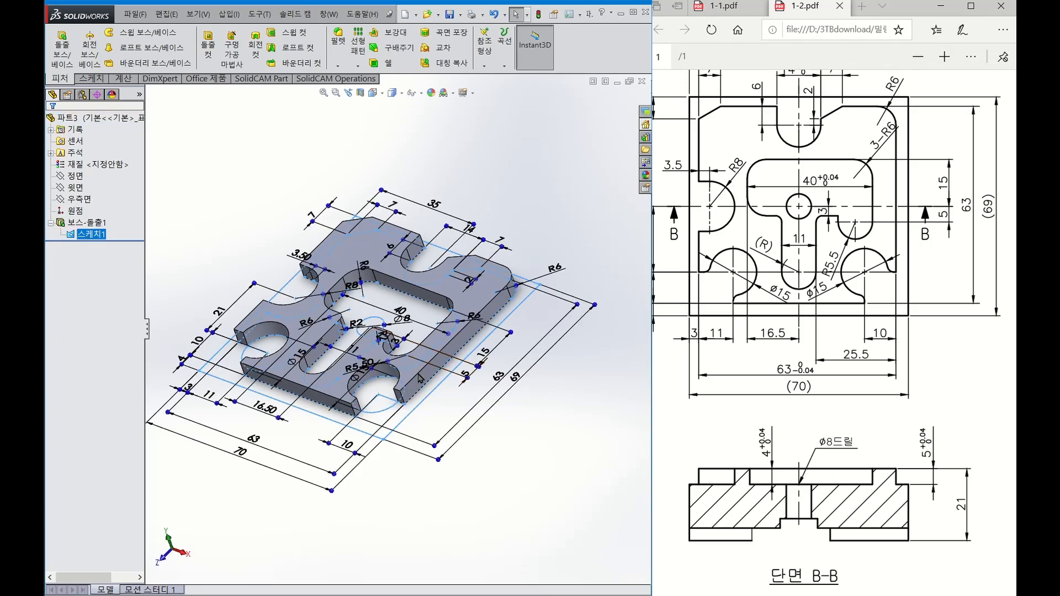
pyautogui.moveTo(354, 321); pyautogui.dragTo(449, 373, button='middle')
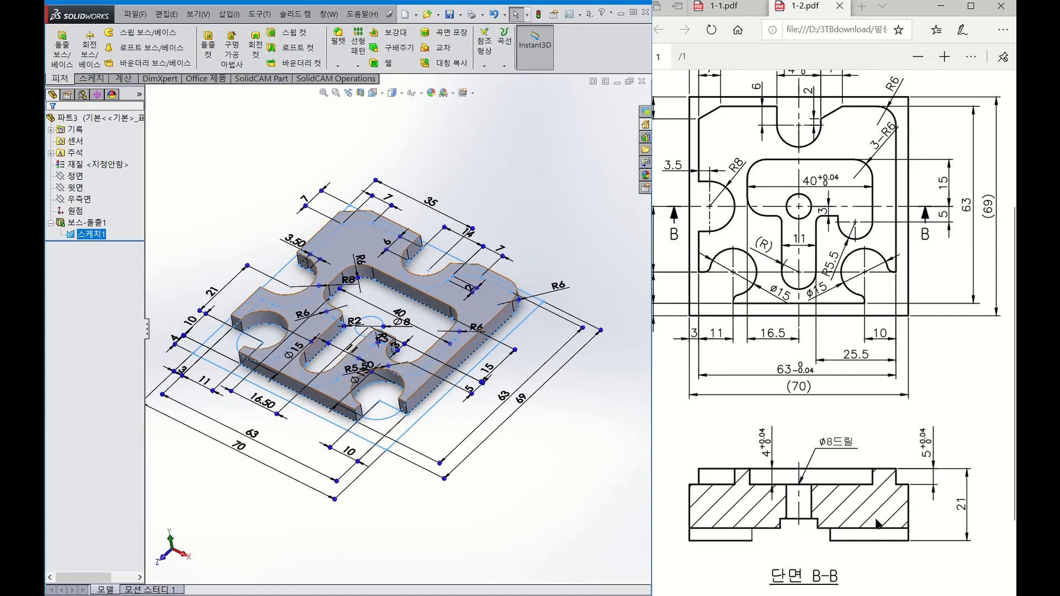
pyautogui.click(63, 46)
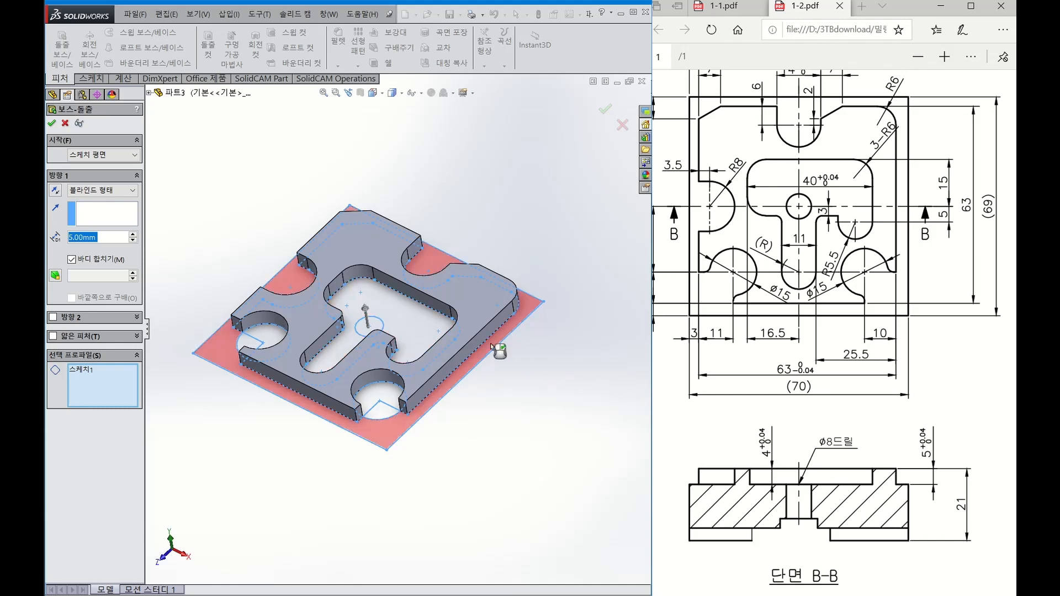
pyautogui.click(299, 291)
pyautogui.moveTo(298, 291)
pyautogui.mouseDown(button='middle')
pyautogui.moveTo(312, 272)
pyautogui.moveTo(348, 295)
pyautogui.mouseUp(button='middle')
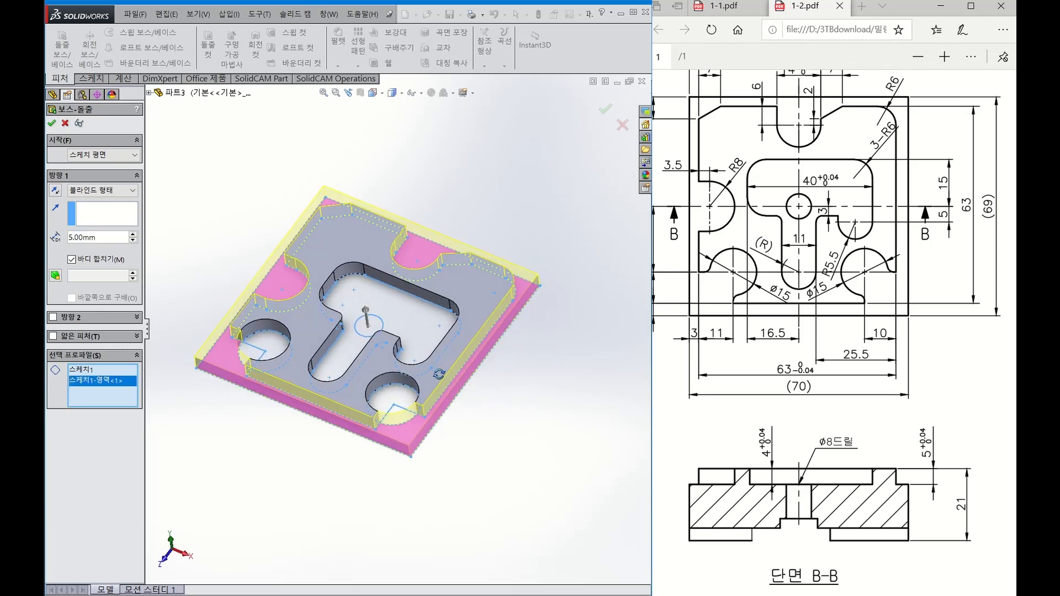
pyautogui.rightClick(92, 382)
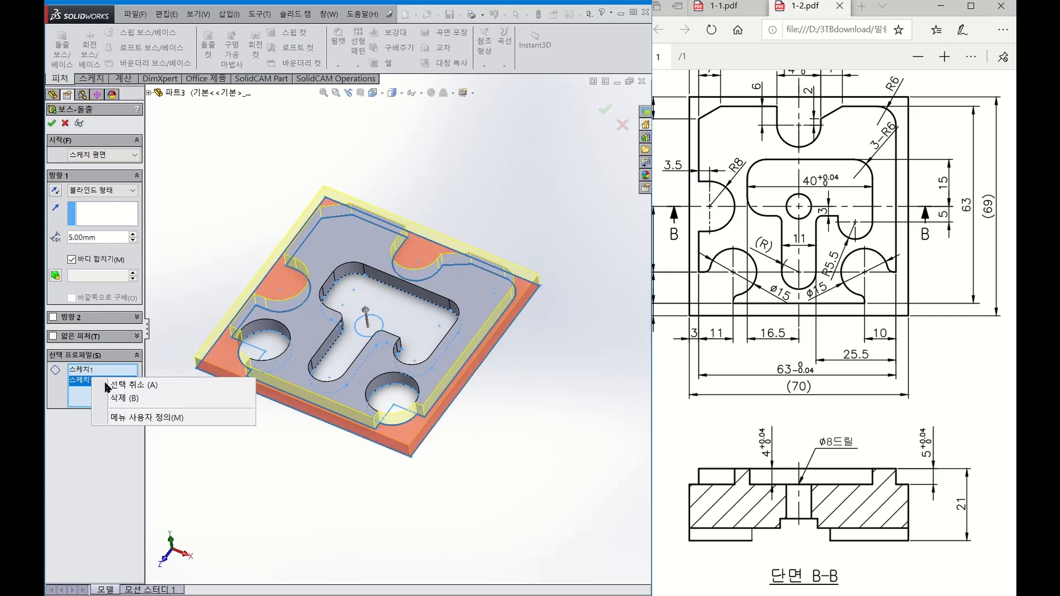
pyautogui.click(126, 404)
# Replace the whole sketch in the extrusion's profile selection with the plate's outer rectangular contour.
pyautogui.rightClick(85, 374)
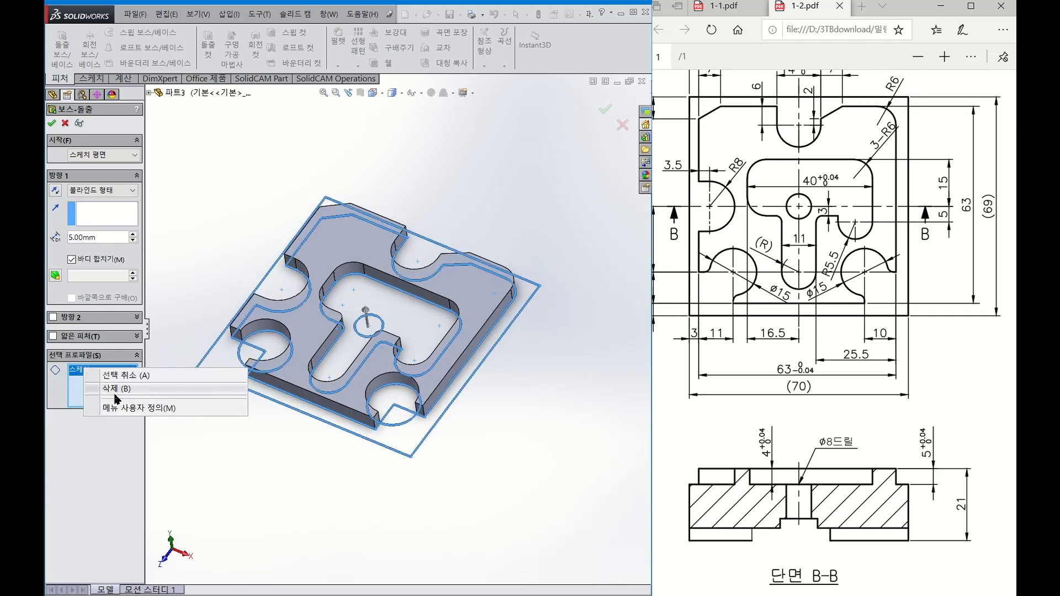
pyautogui.click(119, 394)
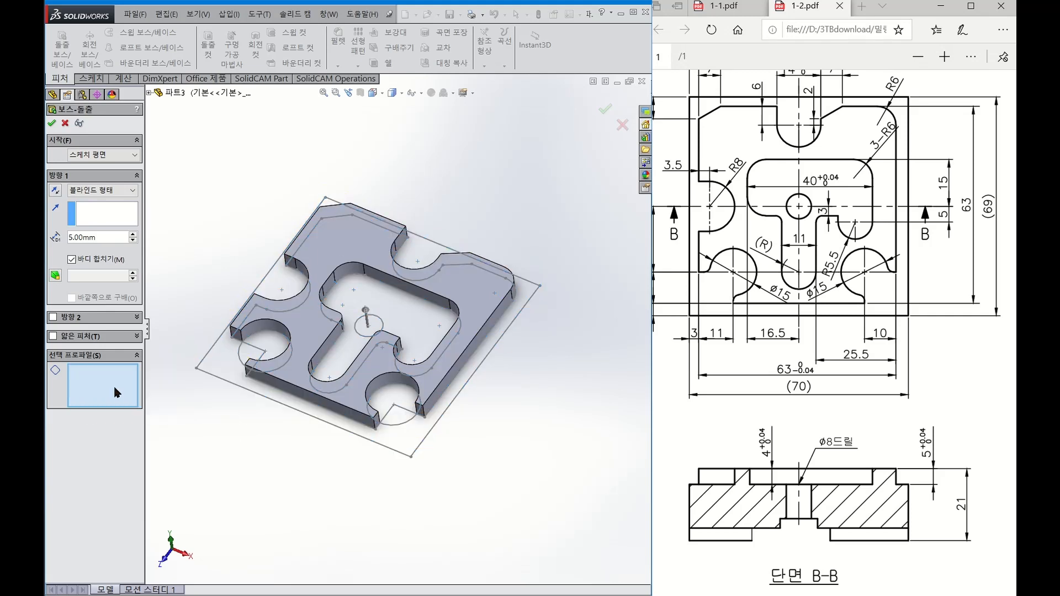
pyautogui.click(510, 338)
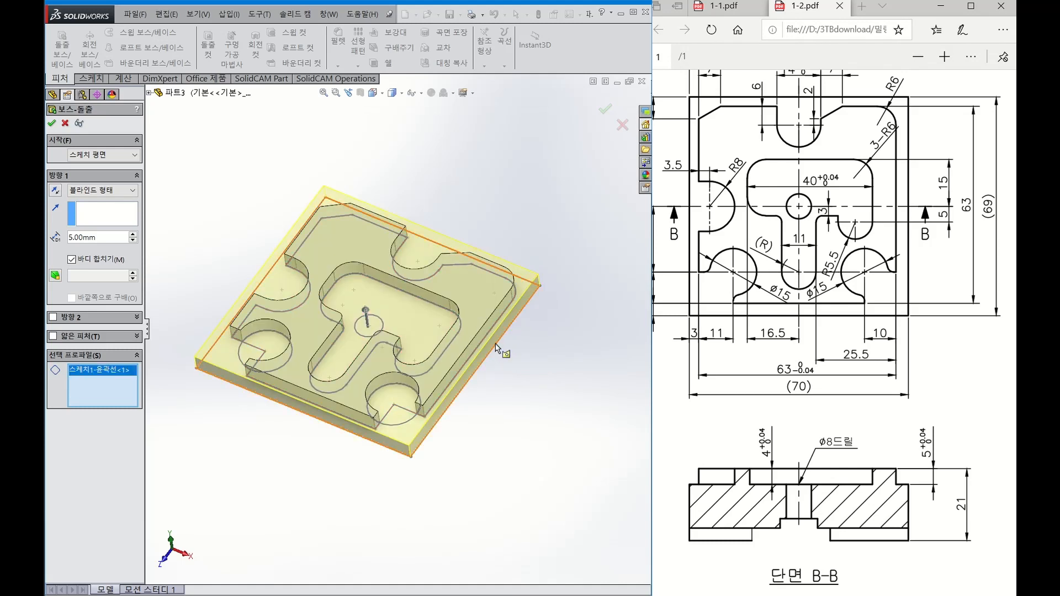
# Flip the extrusion direction back and forth to compare the preview on both sides of the sketch plane.
pyautogui.moveTo(496, 348); pyautogui.dragTo(364, 306, button='middle')
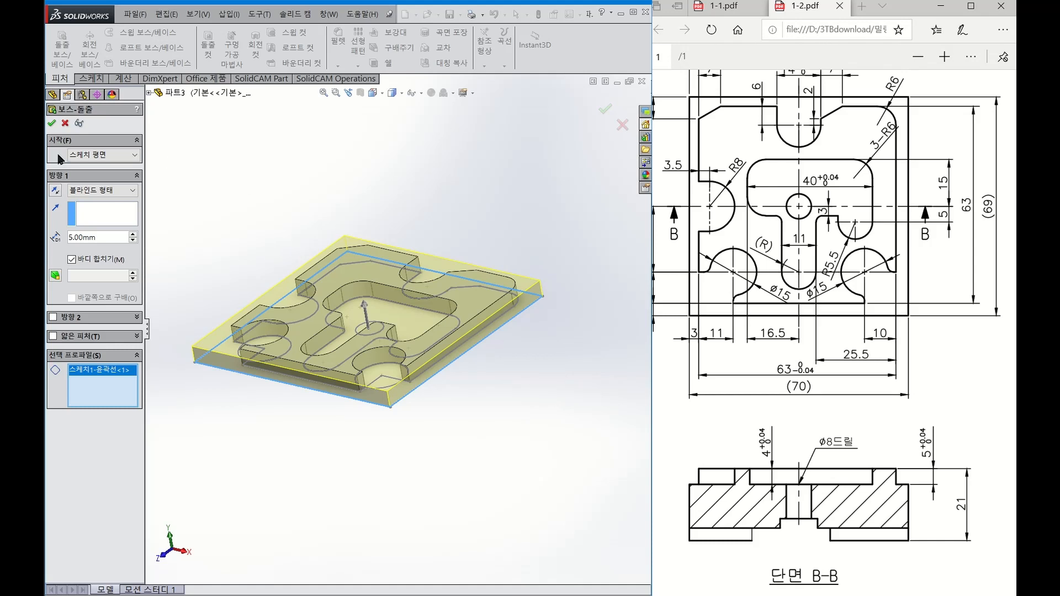
pyautogui.click(59, 193)
pyautogui.click(58, 193)
pyautogui.click(59, 193)
pyautogui.click(58, 194)
pyautogui.click(58, 194)
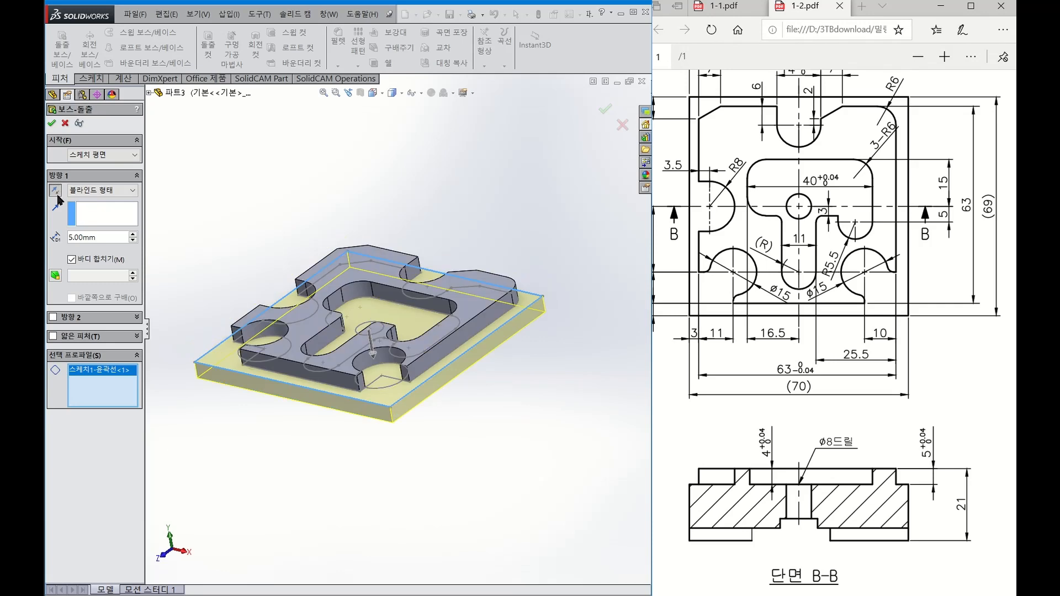
pyautogui.click(58, 194)
pyautogui.click(58, 195)
pyautogui.click(59, 193)
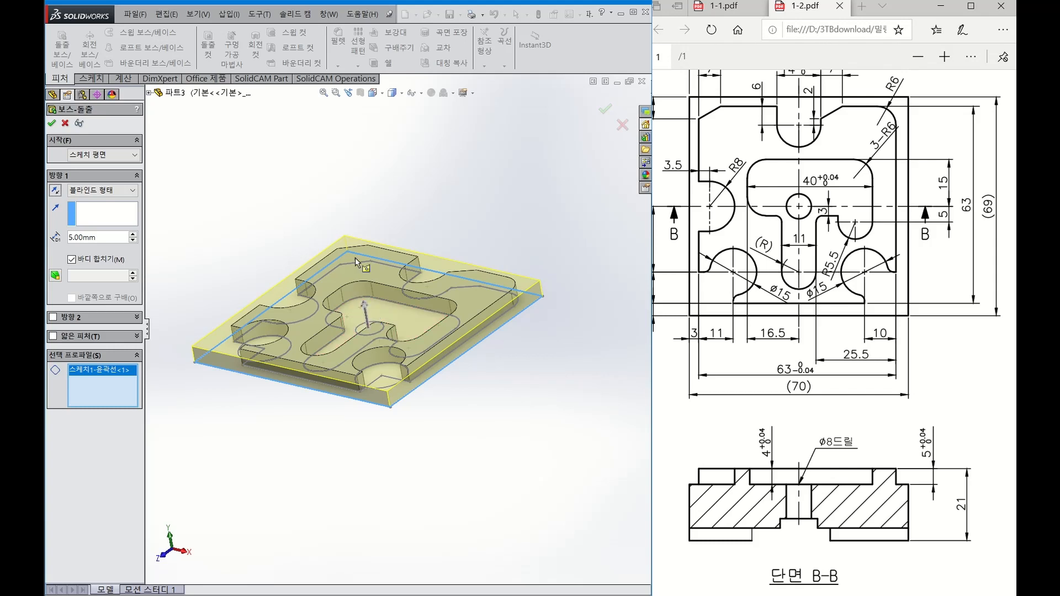
pyautogui.click(56, 193)
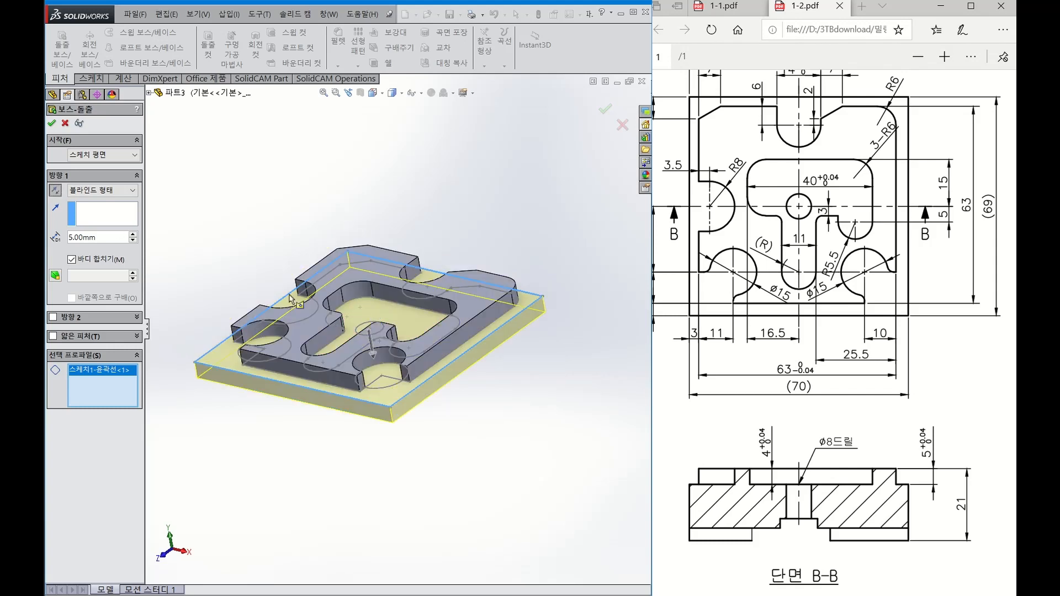
pyautogui.click(57, 193)
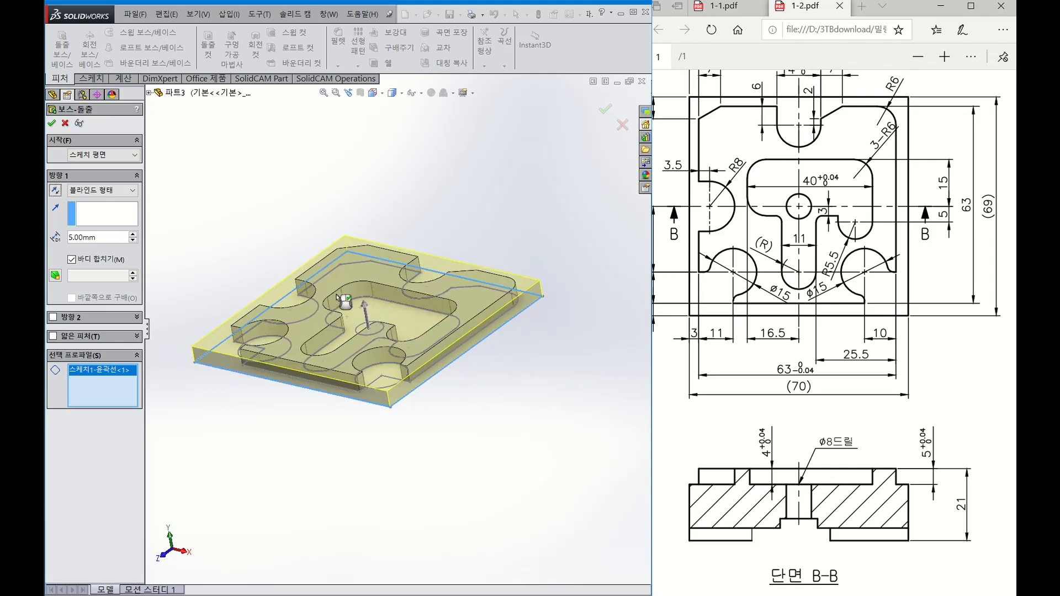
# Try a 30 mm depth above the sketch plane and toggle the extrusion direction.
pyautogui.moveTo(367, 303)
pyautogui.mouseDown()
pyautogui.moveTo(350, 237)
pyautogui.moveTo(390, 500)
pyautogui.moveTo(341, 217)
pyautogui.moveTo(375, 310)
pyautogui.moveTo(341, 184)
pyautogui.moveTo(385, 422)
pyautogui.moveTo(351, 238)
pyautogui.mouseUp()
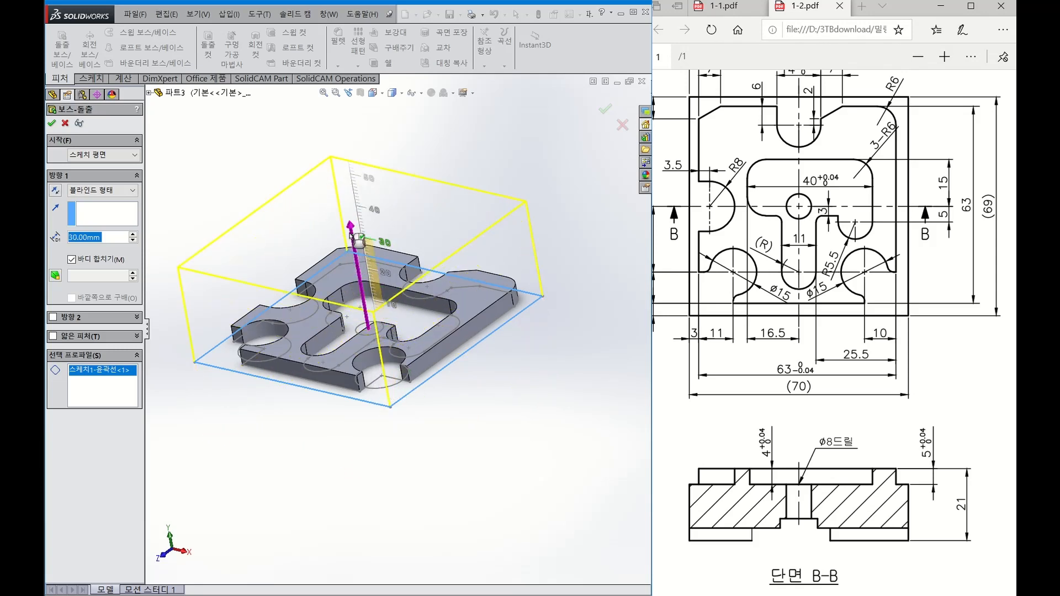
pyautogui.click(57, 192)
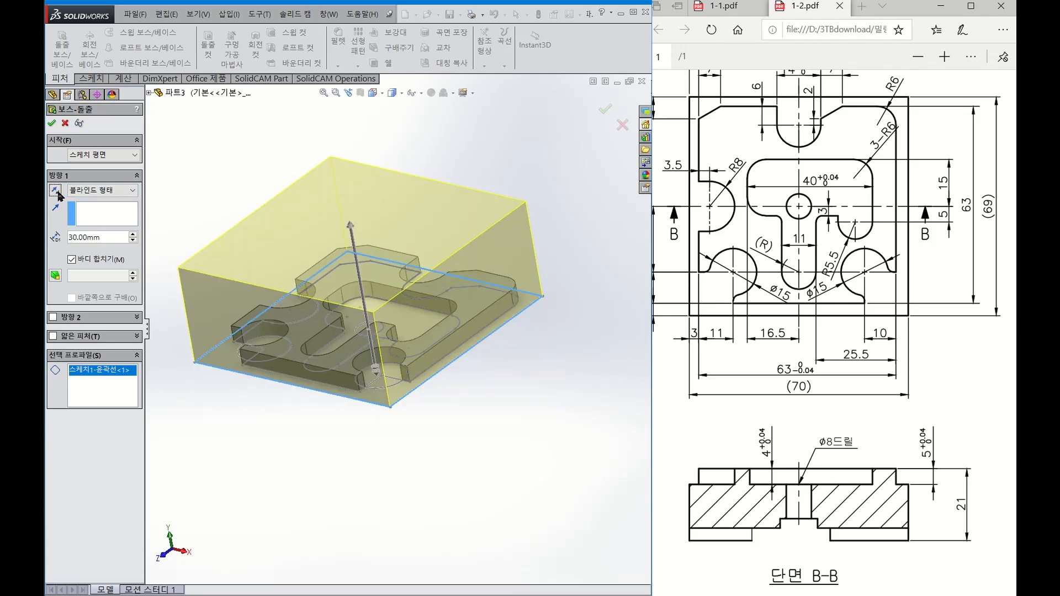
pyautogui.click(57, 192)
pyautogui.click(57, 192)
# Extrude the outer rectangle downward from the sketch plane to a blind depth of 16 mm.
pyautogui.moveTo(351, 226); pyautogui.dragTo(426, 438)
pyautogui.moveTo(449, 438); pyautogui.dragTo(479, 404, button='middle')
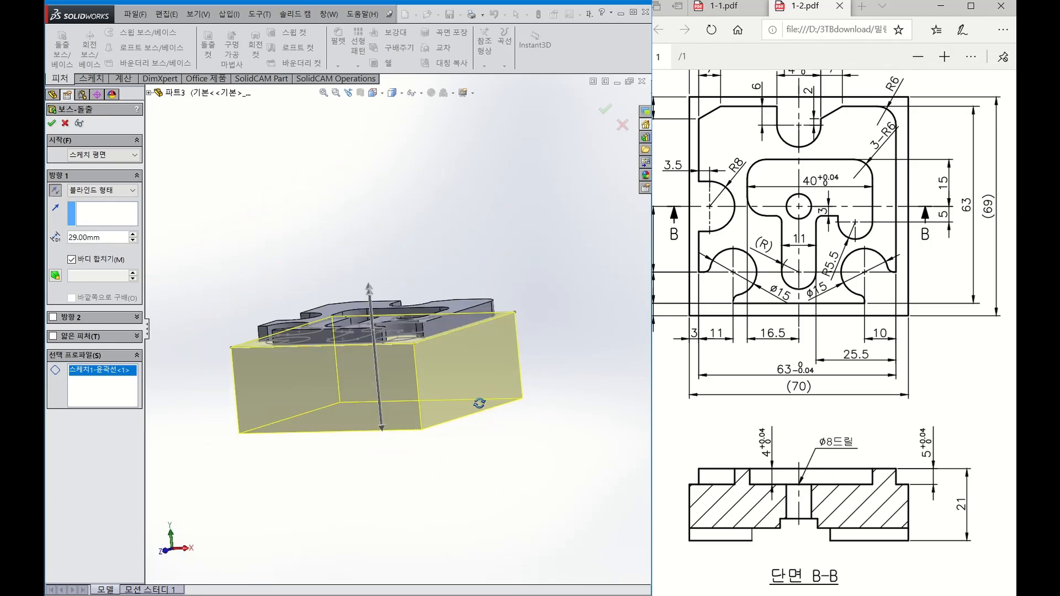
pyautogui.moveTo(381, 430); pyautogui.dragTo(390, 388)
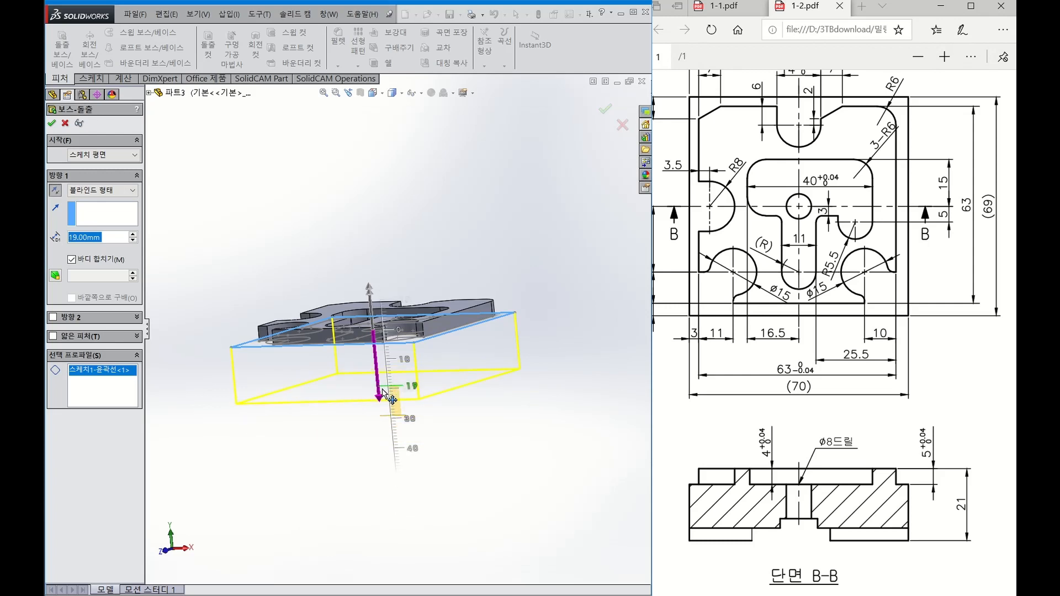
pyautogui.moveTo(385, 380); pyautogui.dragTo(385, 381)
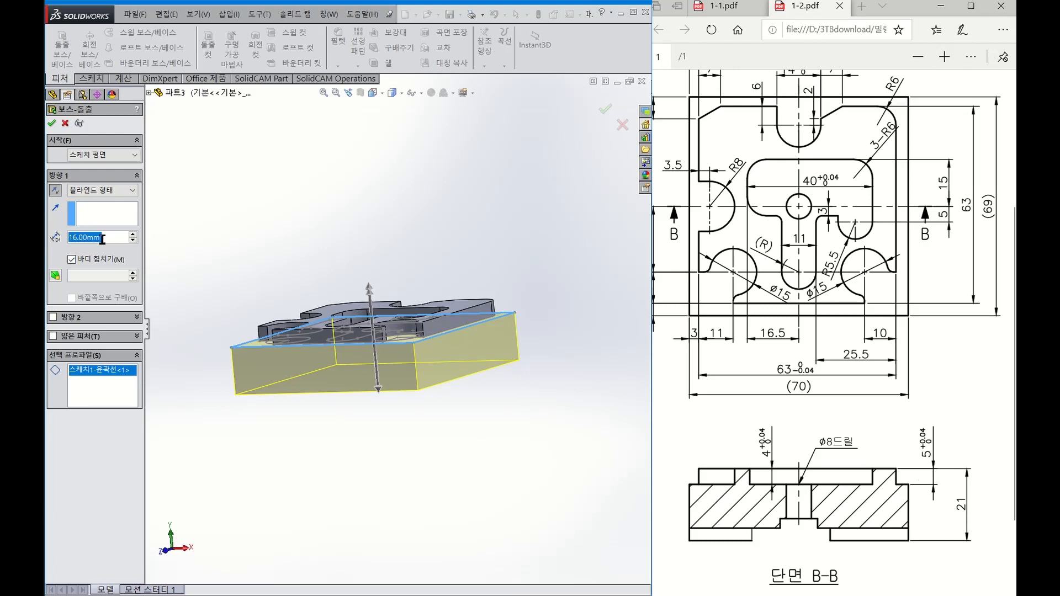
pyautogui.write('16')
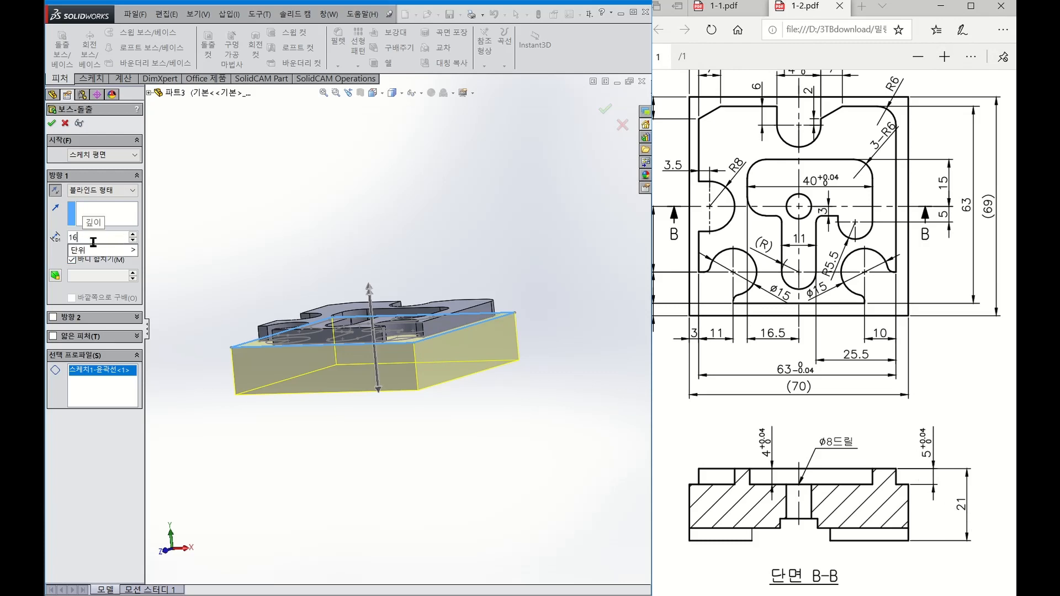
pyautogui.moveTo(385, 393)
pyautogui.mouseDown()
pyautogui.moveTo(383, 406)
pyautogui.moveTo(383, 381)
pyautogui.mouseUp()
pyautogui.moveTo(437, 355); pyautogui.dragTo(376, 384, button='middle')
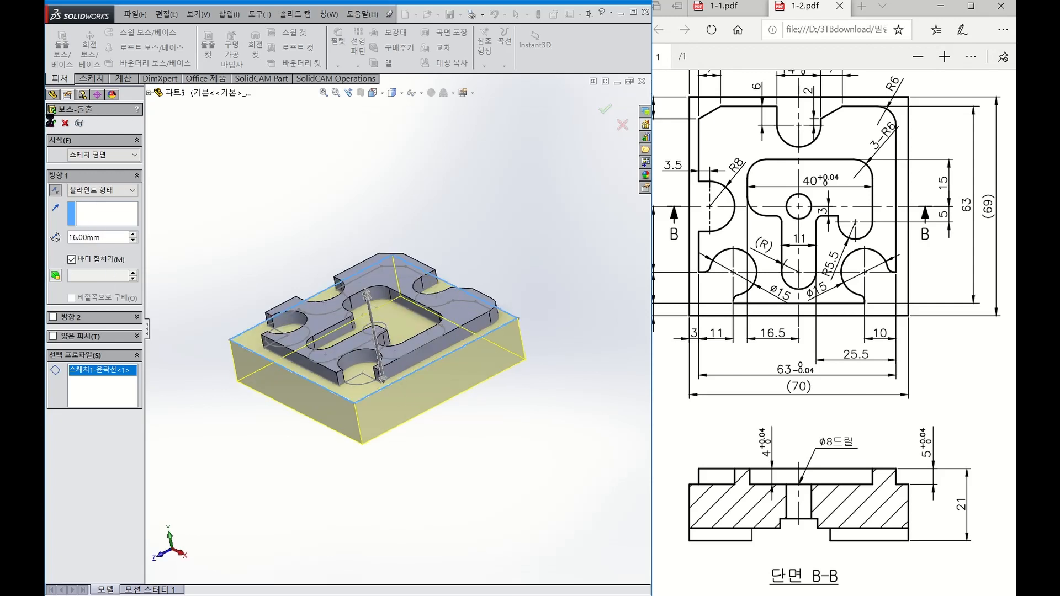
pyautogui.click(52, 124)
# Examine the plate from above and at an angle, and compare its pocket with section B-B in the drawing PDF.
pyautogui.moveTo(331, 293)
pyautogui.mouseDown(button='middle')
pyautogui.moveTo(293, 280)
pyautogui.moveTo(339, 397)
pyautogui.moveTo(362, 225)
pyautogui.mouseUp(button='middle')
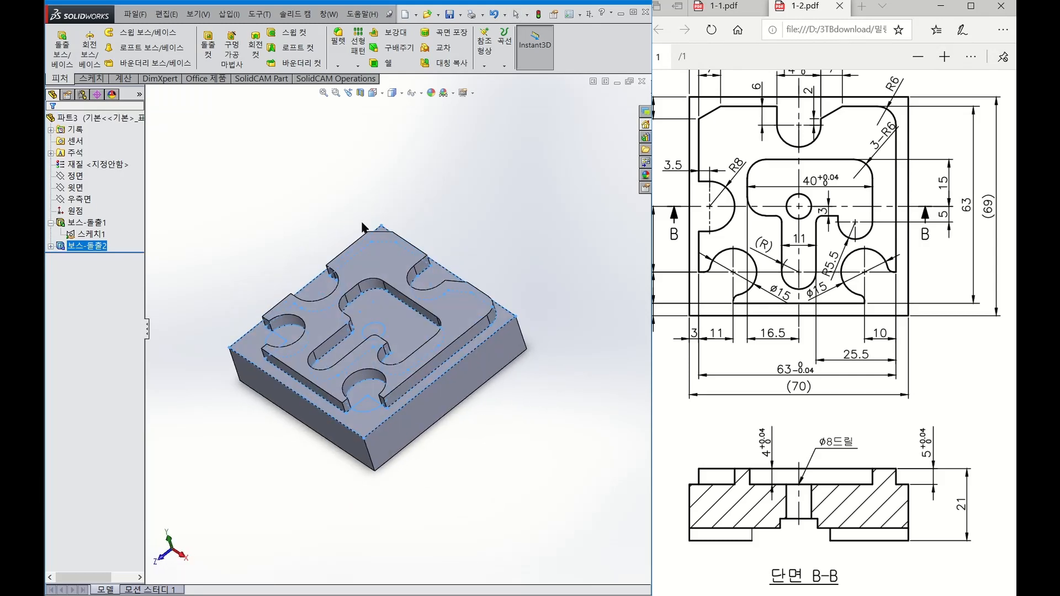
pyautogui.click(369, 97)
pyautogui.click(378, 132)
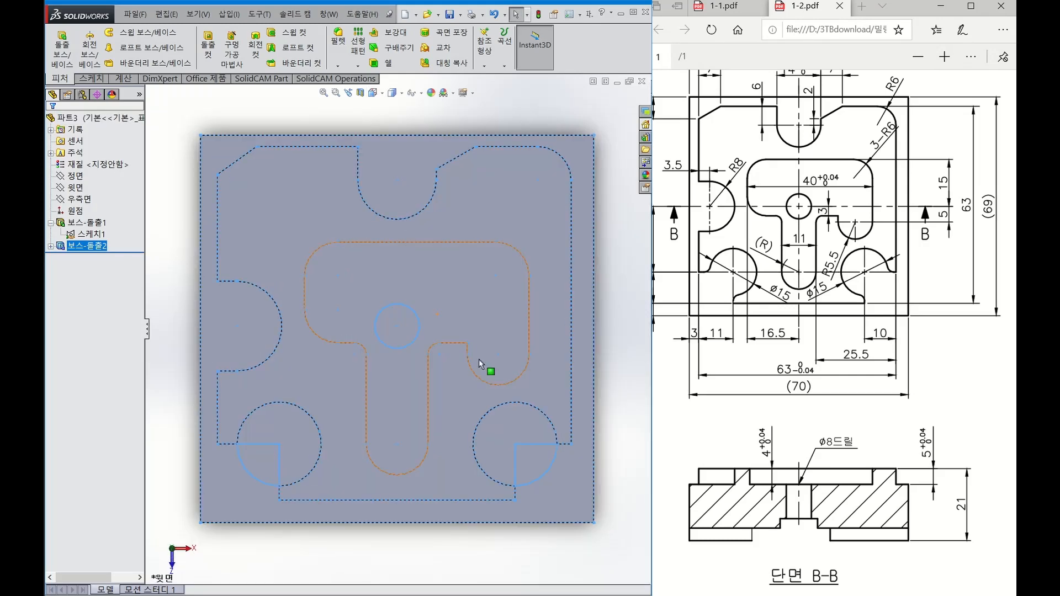
pyautogui.click(608, 410)
pyautogui.moveTo(436, 430)
pyautogui.mouseDown(button='middle')
pyautogui.moveTo(341, 284)
pyautogui.moveTo(387, 337)
pyautogui.mouseUp(button='middle')
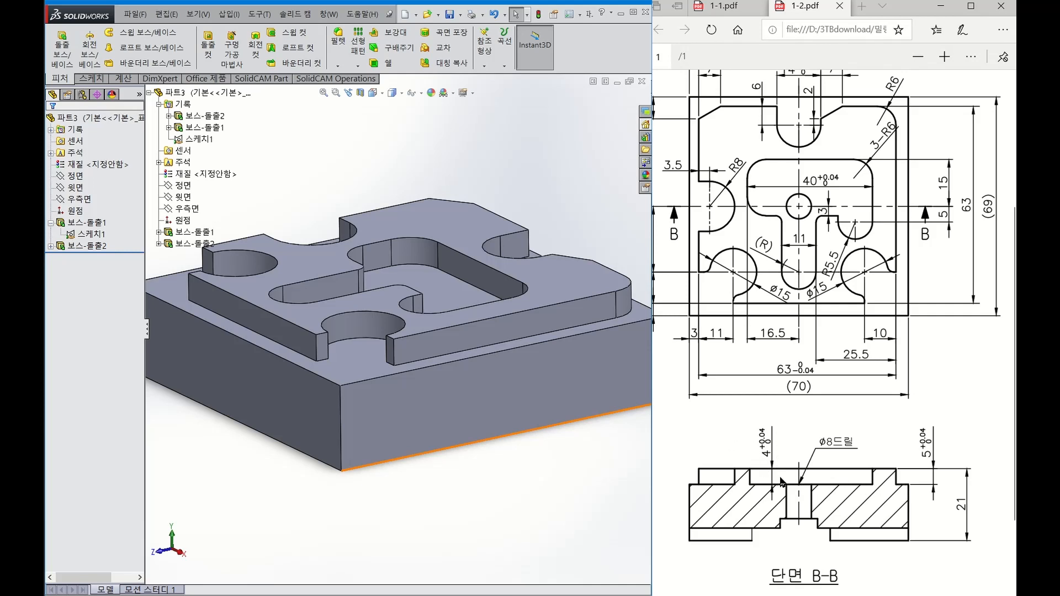
pyautogui.click(771, 492)
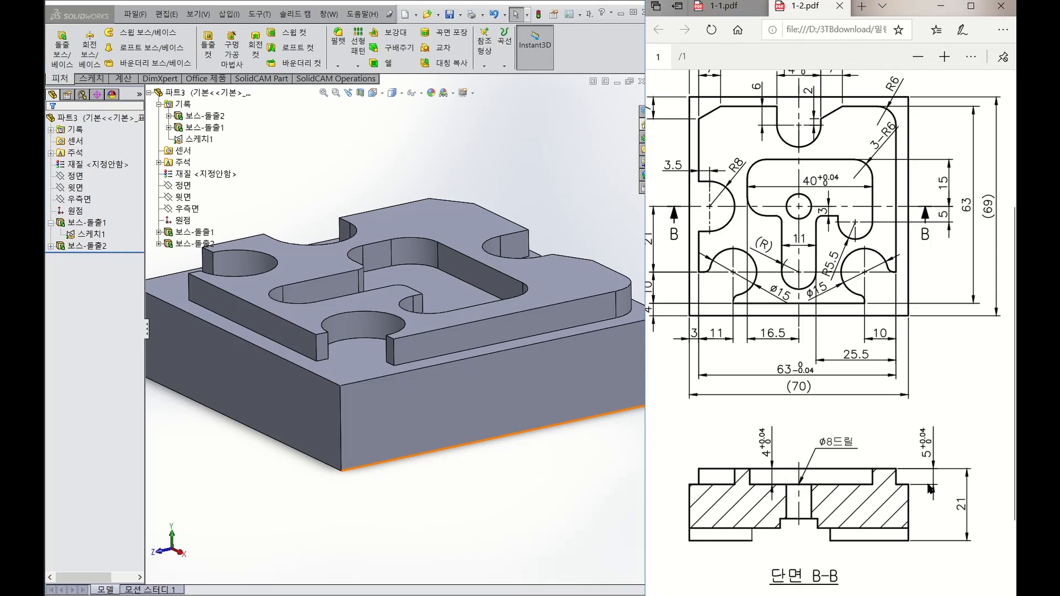
pyautogui.scroll(4, 349, 386)
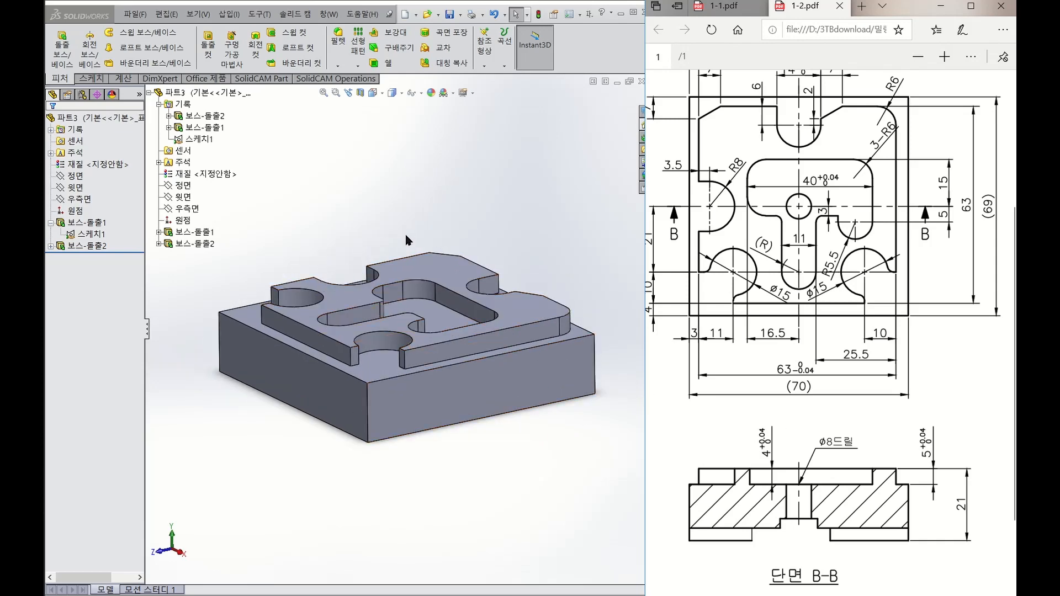
pyautogui.moveTo(406, 239); pyautogui.dragTo(496, 288, button='middle')
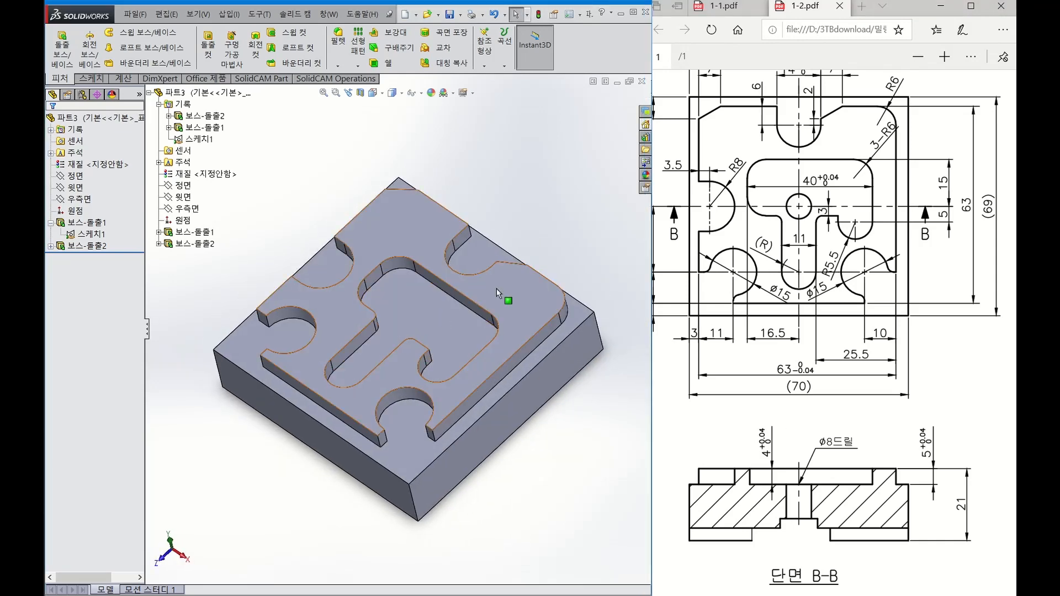
# Extrude the central pocket region around the drill hole from the shared sketch, 1 mm upward, to raise the pocket floor.
pyautogui.click(61, 226)
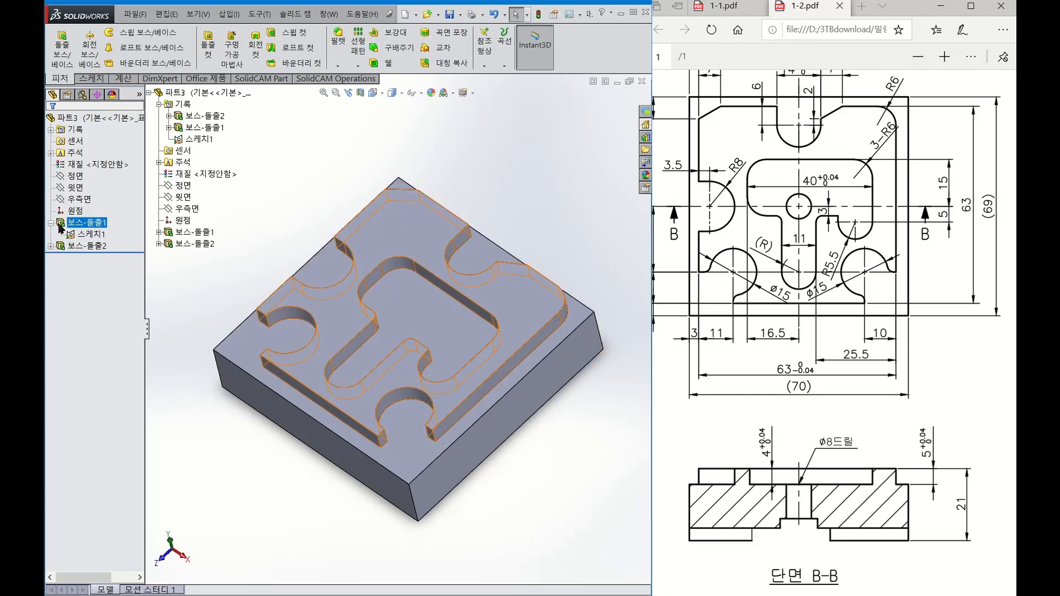
pyautogui.click(51, 247)
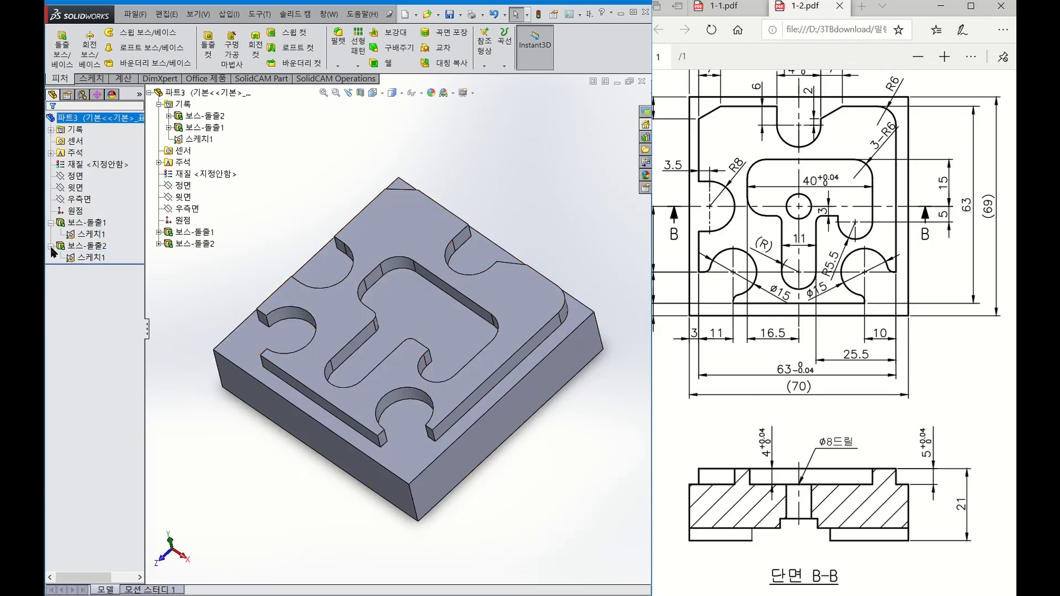
pyautogui.click(89, 237)
pyautogui.click(89, 237)
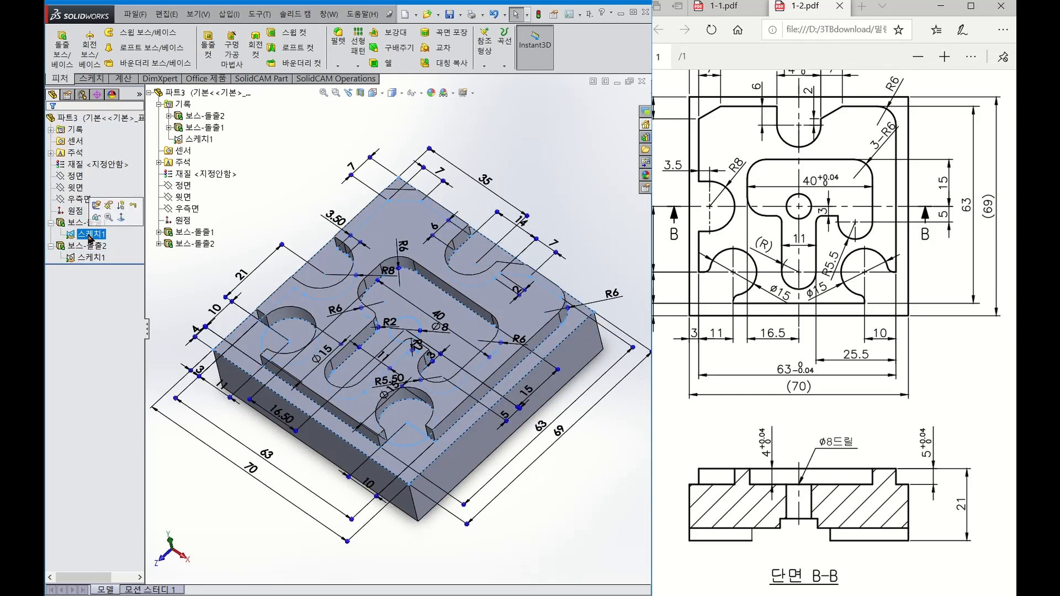
pyautogui.click(72, 57)
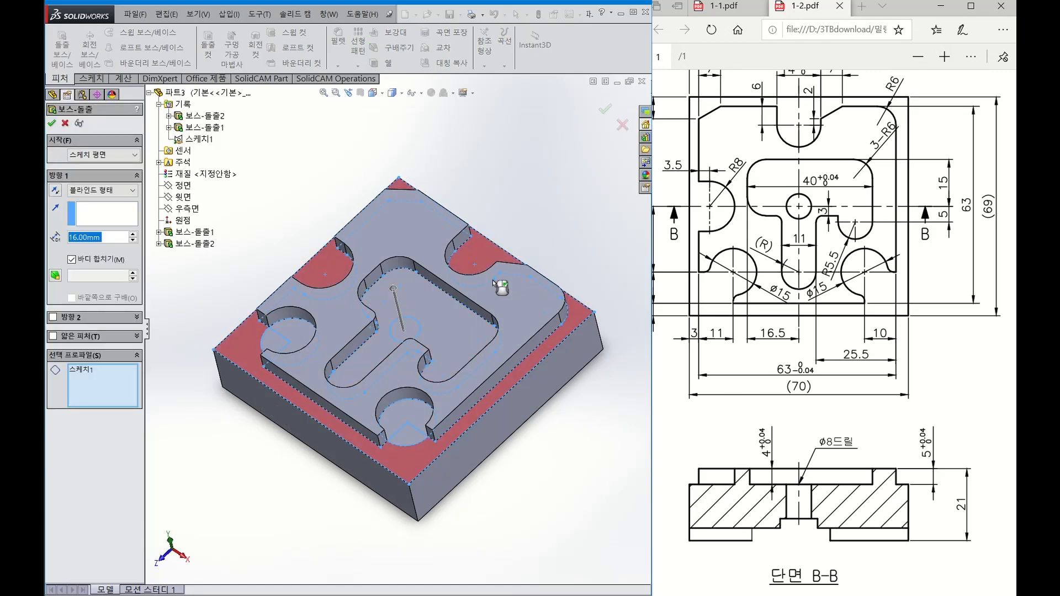
pyautogui.moveTo(433, 356); pyautogui.dragTo(456, 373, button='middle')
pyautogui.scroll(-3, 434, 353)
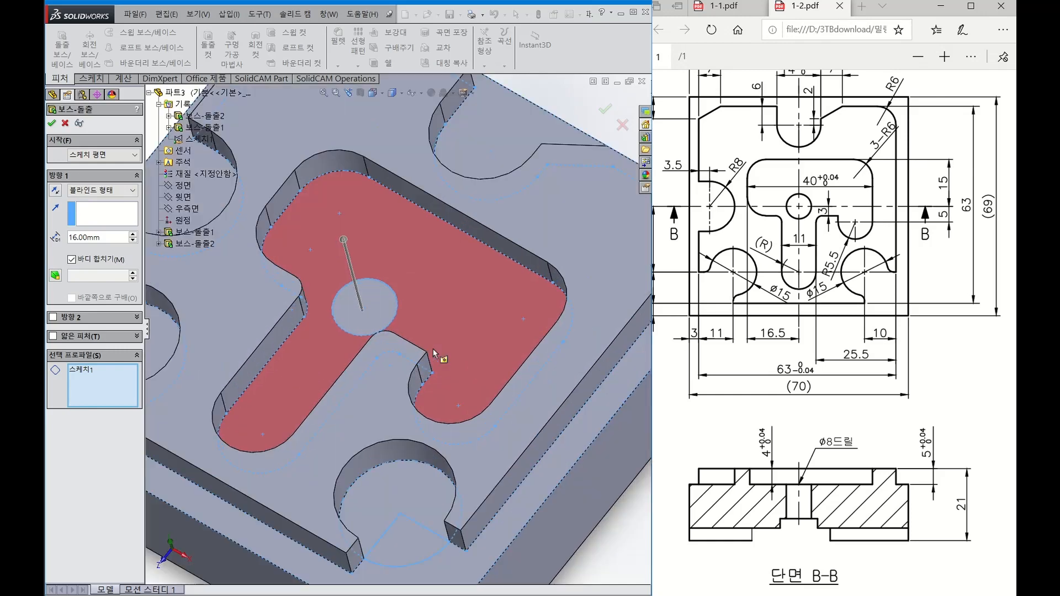
pyautogui.scroll(-2, 437, 369)
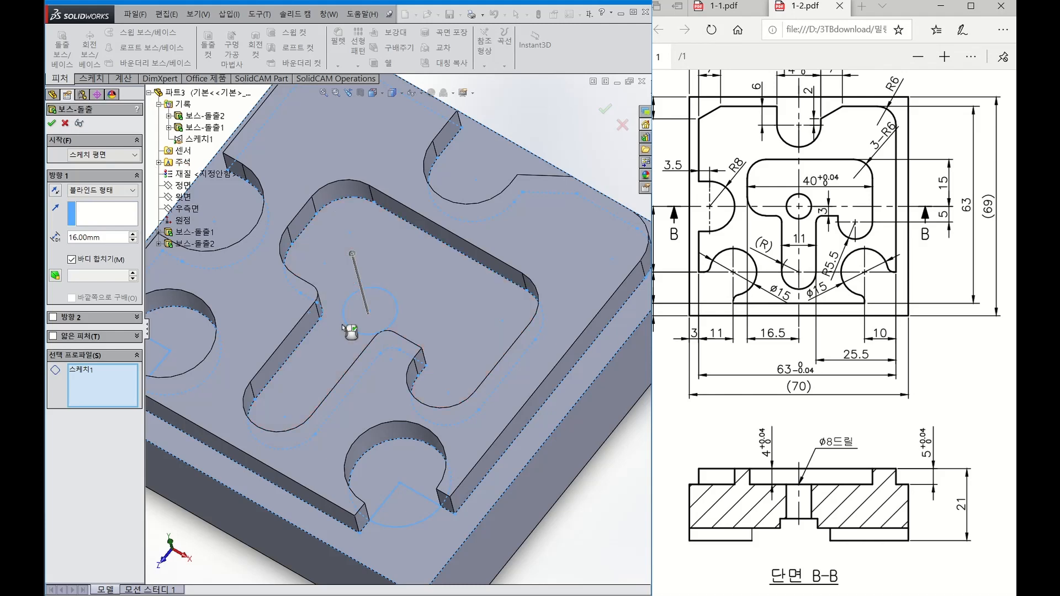
pyautogui.scroll(3, 350, 328)
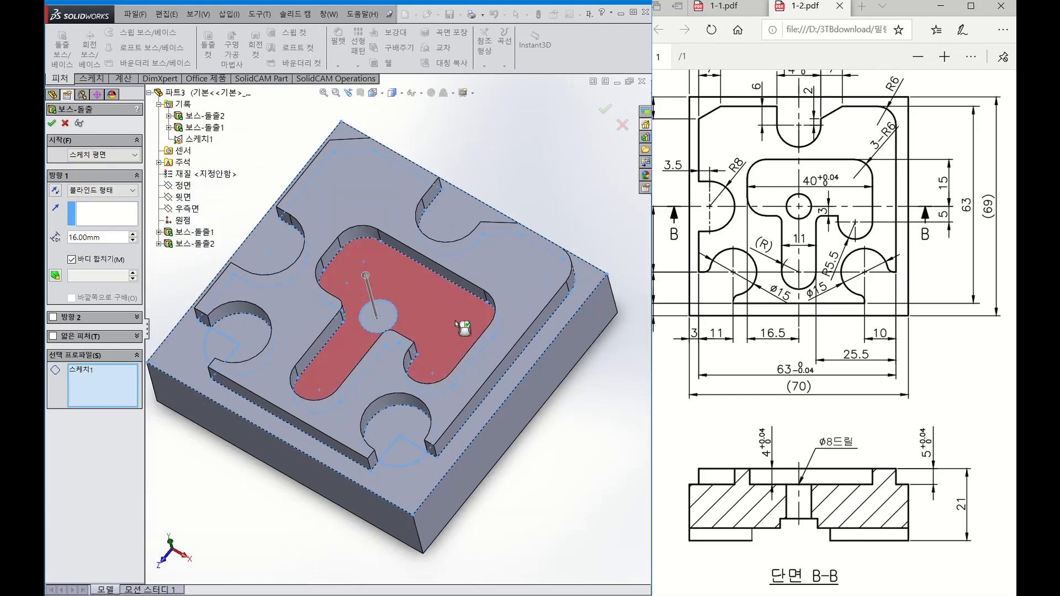
pyautogui.click(468, 329)
pyautogui.moveTo(467, 331); pyautogui.dragTo(457, 260, button='middle')
pyautogui.moveTo(112, 239); pyautogui.dragTo(69, 238)
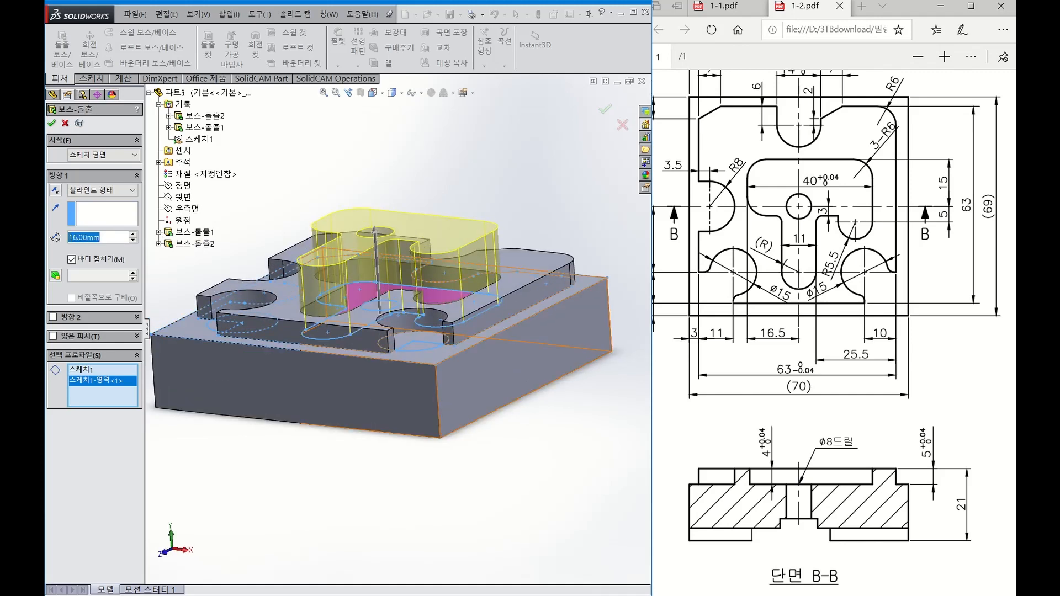
pyautogui.write('1')
pyautogui.press('Return')
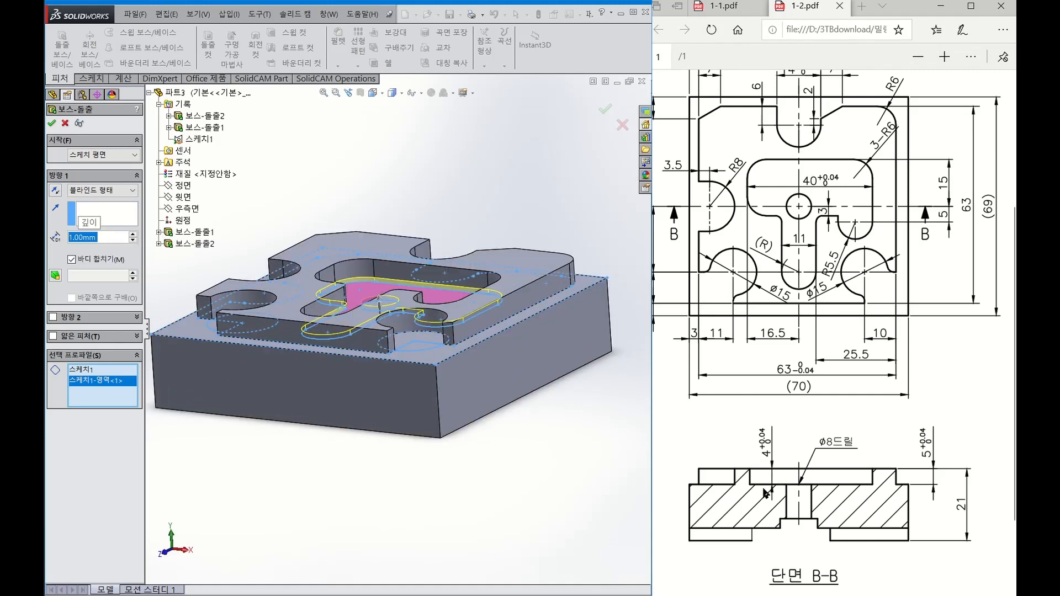
pyautogui.click(50, 126)
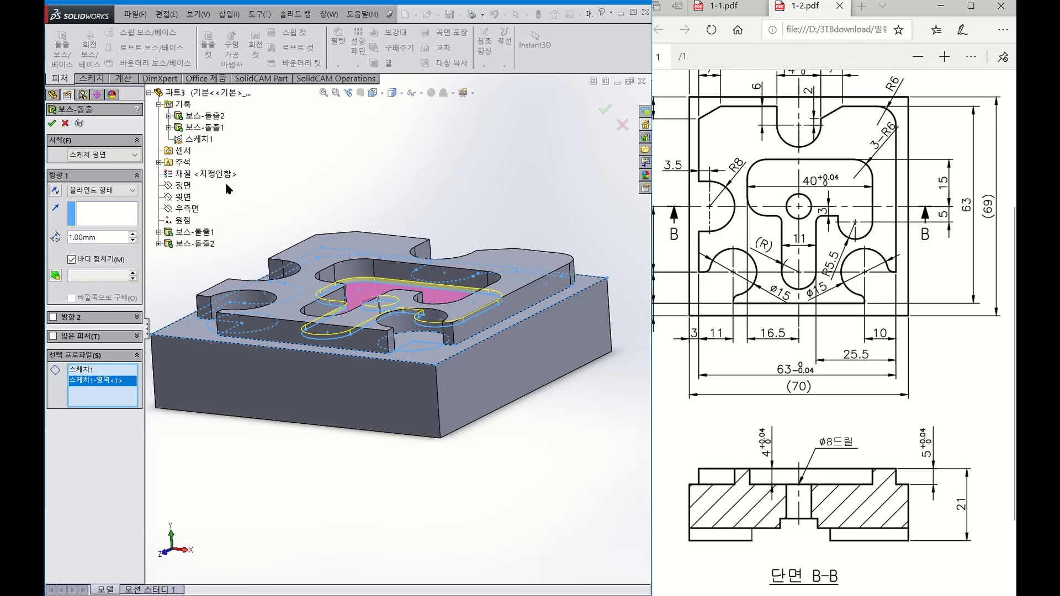
# Set up an extruded cut of the central 8 mm circle from the shared sketch, stretching its depth to about 69 mm.
pyautogui.moveTo(412, 279); pyautogui.dragTo(395, 339, button='middle')
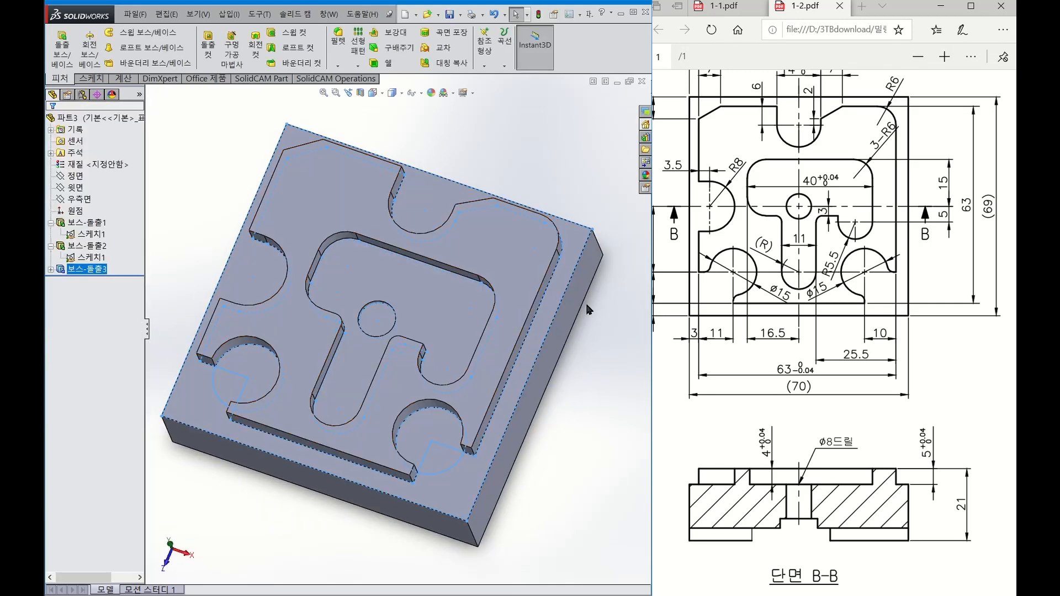
pyautogui.click(584, 359)
pyautogui.click(92, 234)
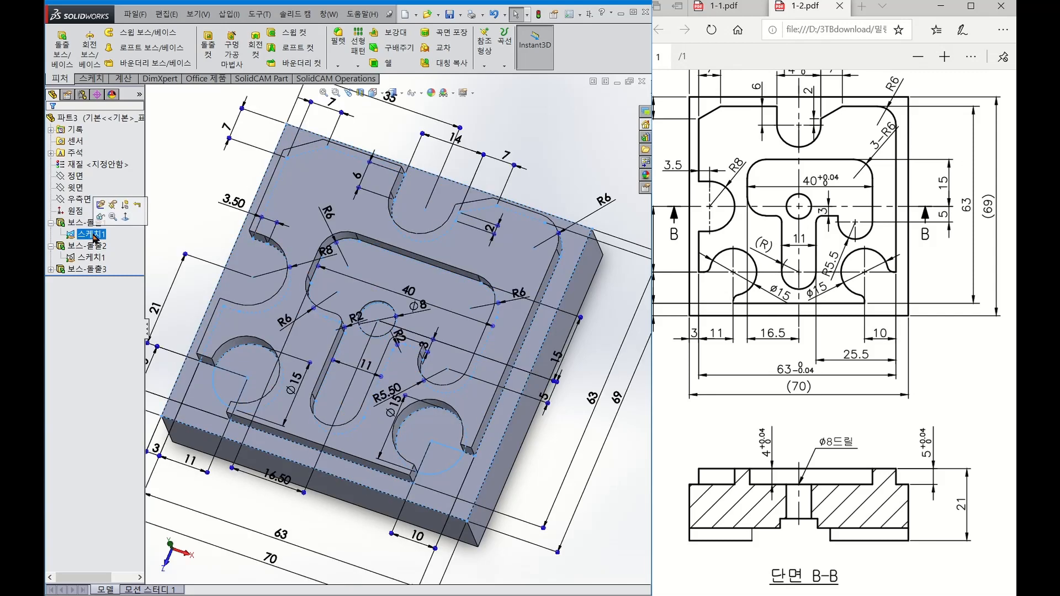
pyautogui.click(207, 40)
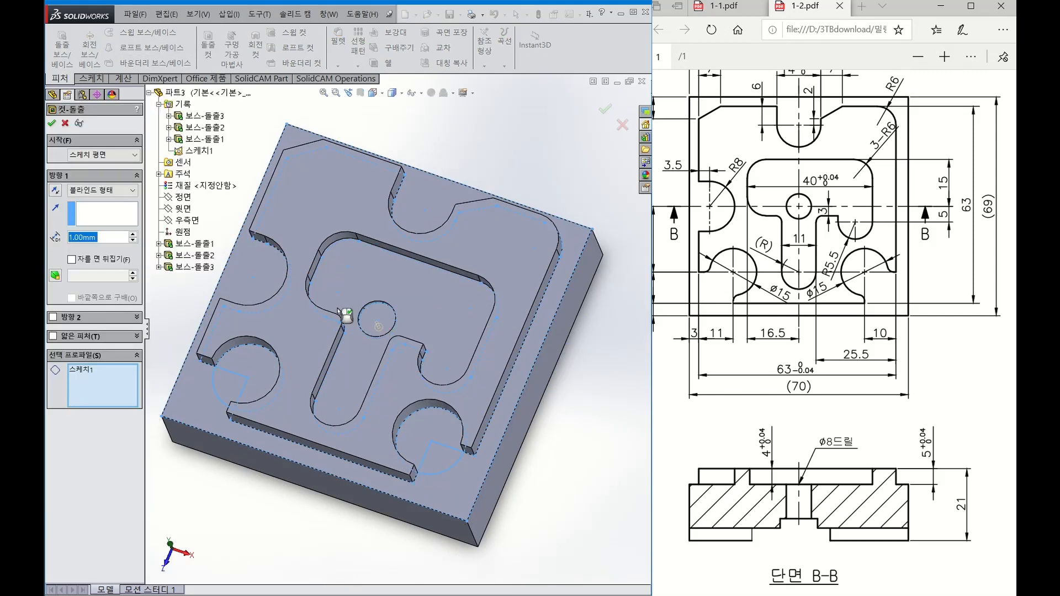
pyautogui.click(386, 326)
pyautogui.moveTo(445, 355); pyautogui.dragTo(392, 317, button='middle')
pyautogui.click(374, 326)
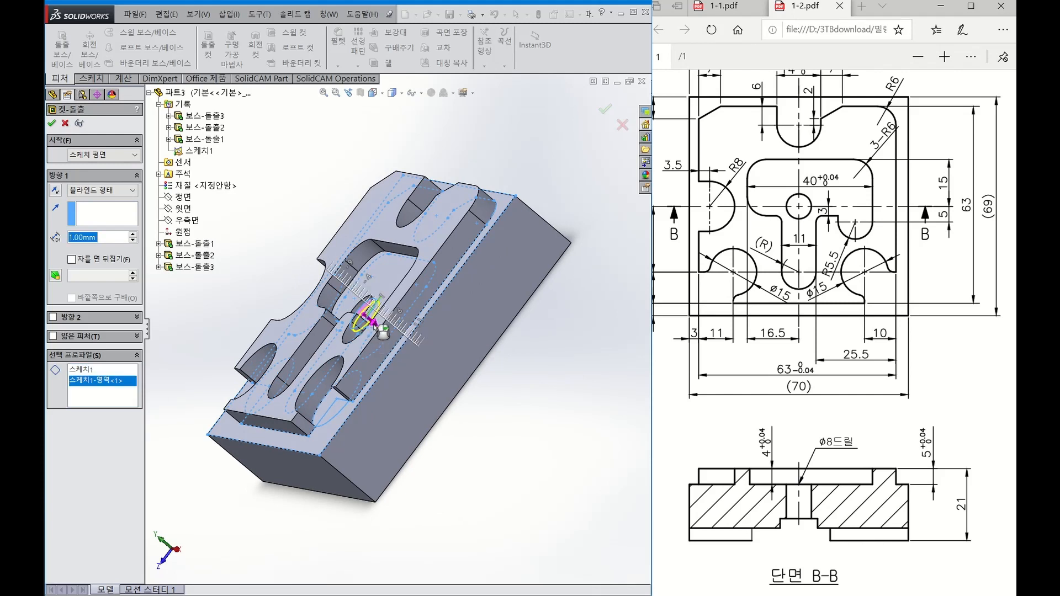
pyautogui.moveTo(375, 326); pyautogui.dragTo(638, 484)
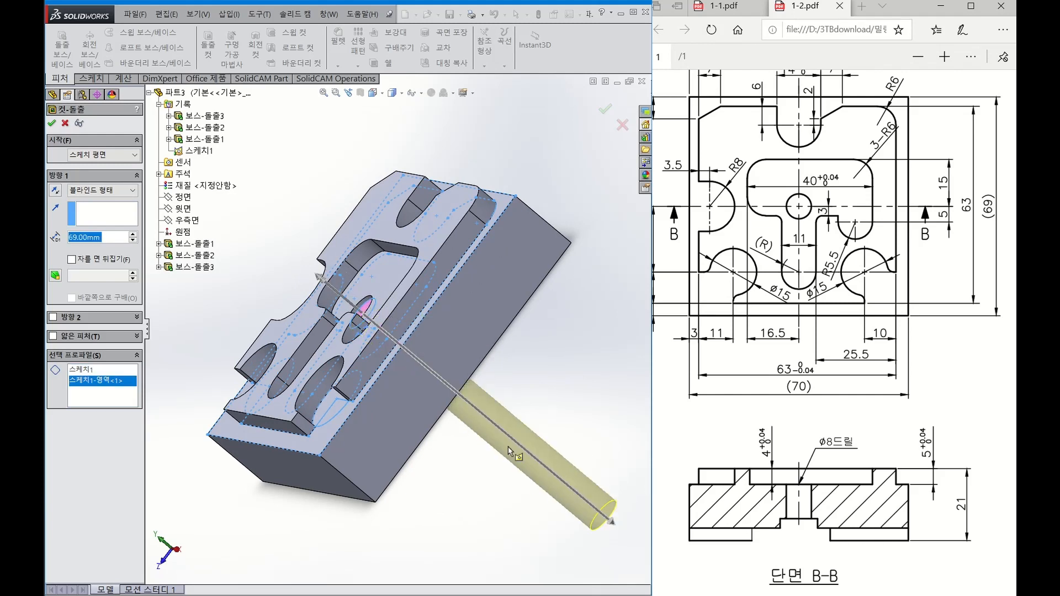
# Shorten the central hole's cut to a depth of about 53 mm and complete the cut.
pyautogui.moveTo(578, 412); pyautogui.dragTo(544, 406, button='middle')
pyautogui.moveTo(630, 527); pyautogui.dragTo(402, 347)
pyautogui.moveTo(474, 437); pyautogui.dragTo(430, 369, button='middle')
pyautogui.moveTo(411, 353); pyautogui.dragTo(566, 495)
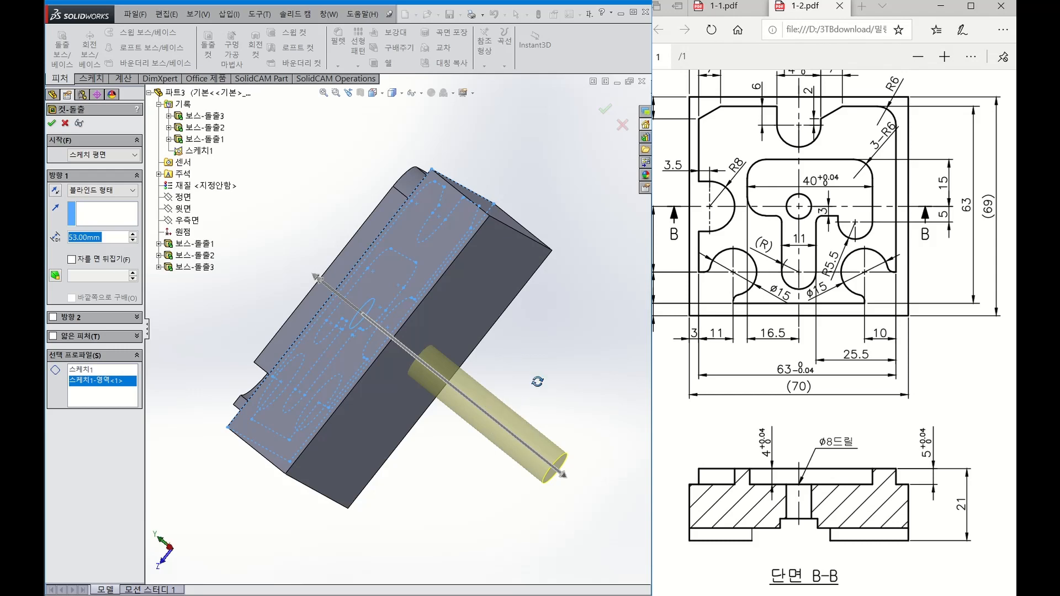
pyautogui.moveTo(537, 381); pyautogui.dragTo(581, 346, button='middle')
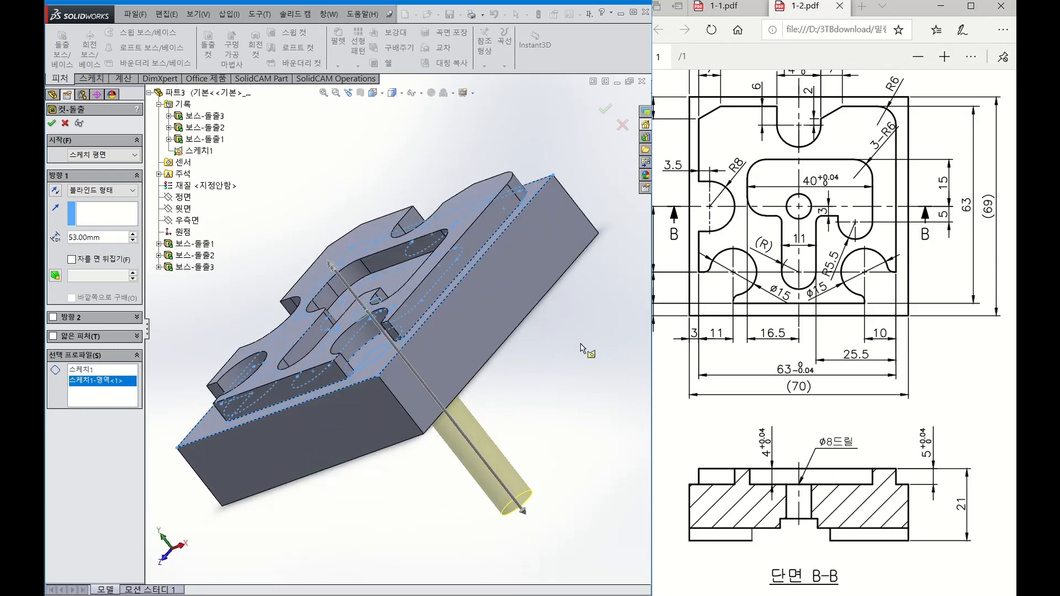
pyautogui.click(52, 123)
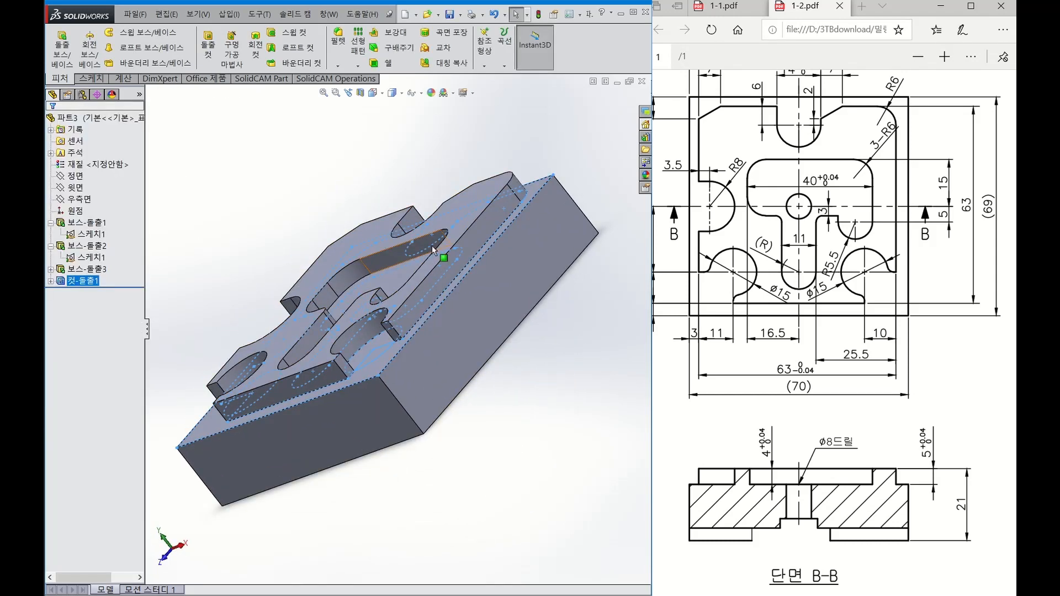
# View the plate from the top and examine the drawing PDF's radius note and the lower corners of the contour.
pyautogui.moveTo(438, 266); pyautogui.dragTo(374, 94, button='middle')
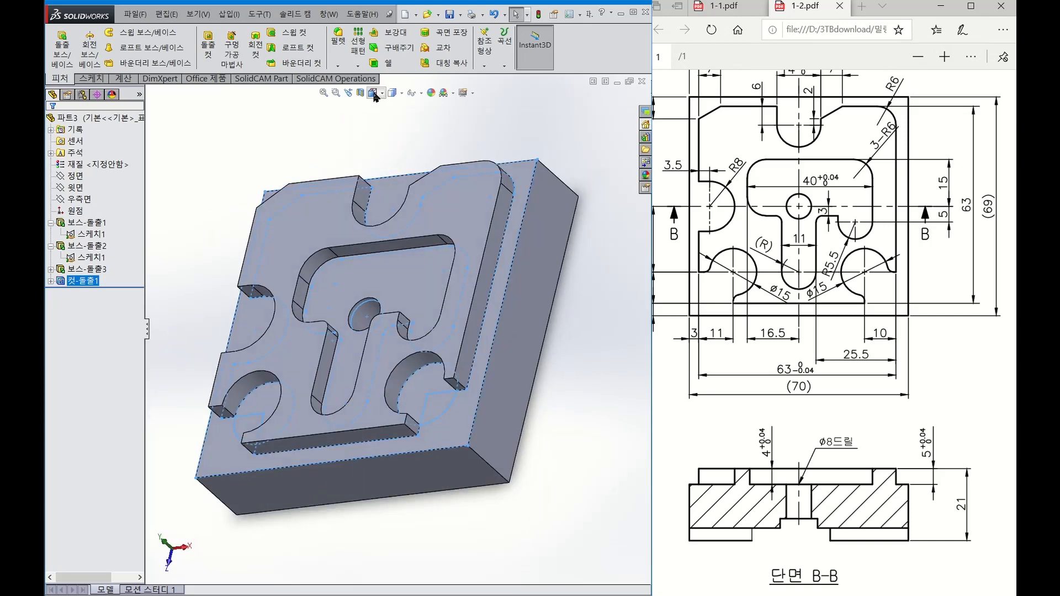
pyautogui.hotkey('ctrl', '5')
pyautogui.click(622, 369)
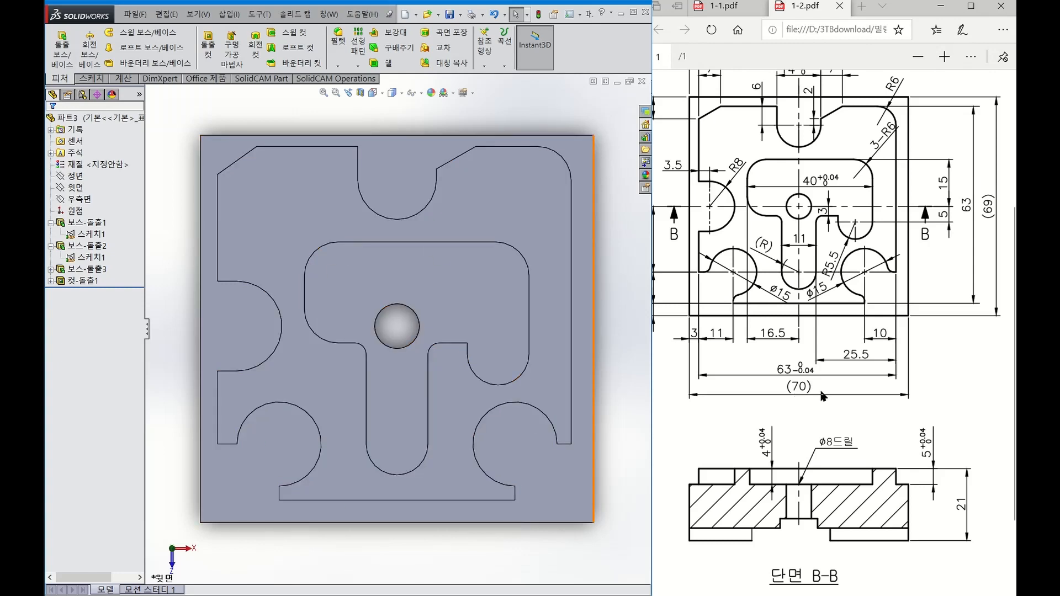
pyautogui.click(763, 450)
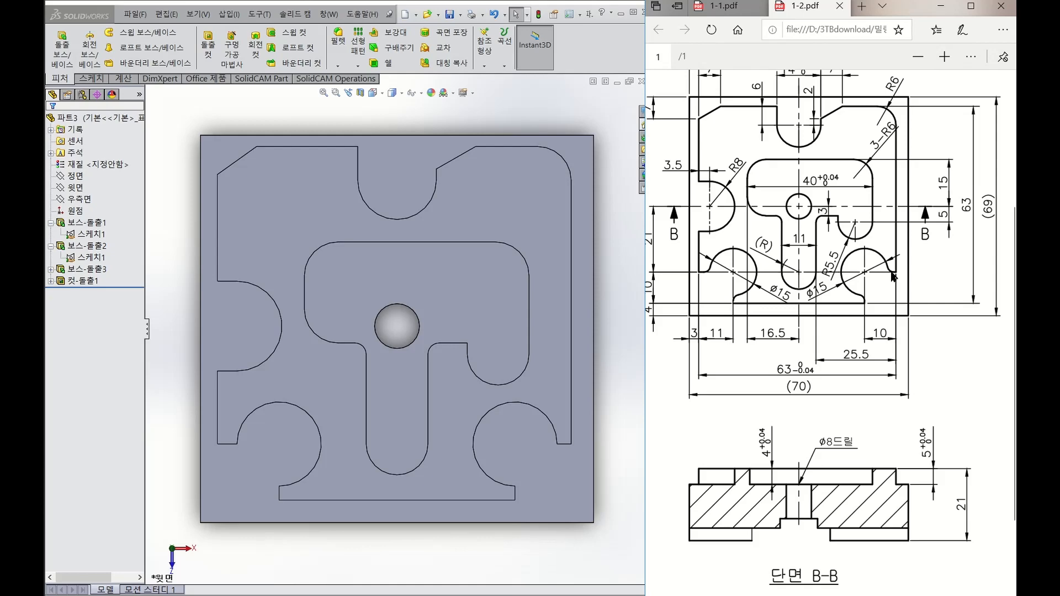
pyautogui.keyDown('ctrl'); pyautogui.scroll(-4, 745, 484); pyautogui.keyUp('ctrl')
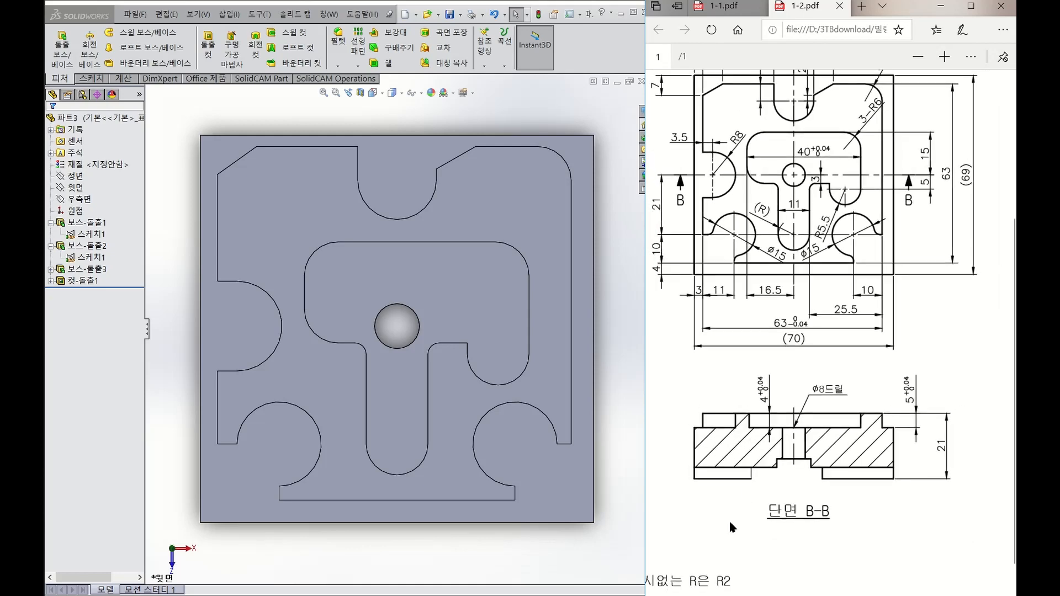
pyautogui.moveTo(663, 556); pyautogui.dragTo(803, 561)
pyautogui.click(801, 555)
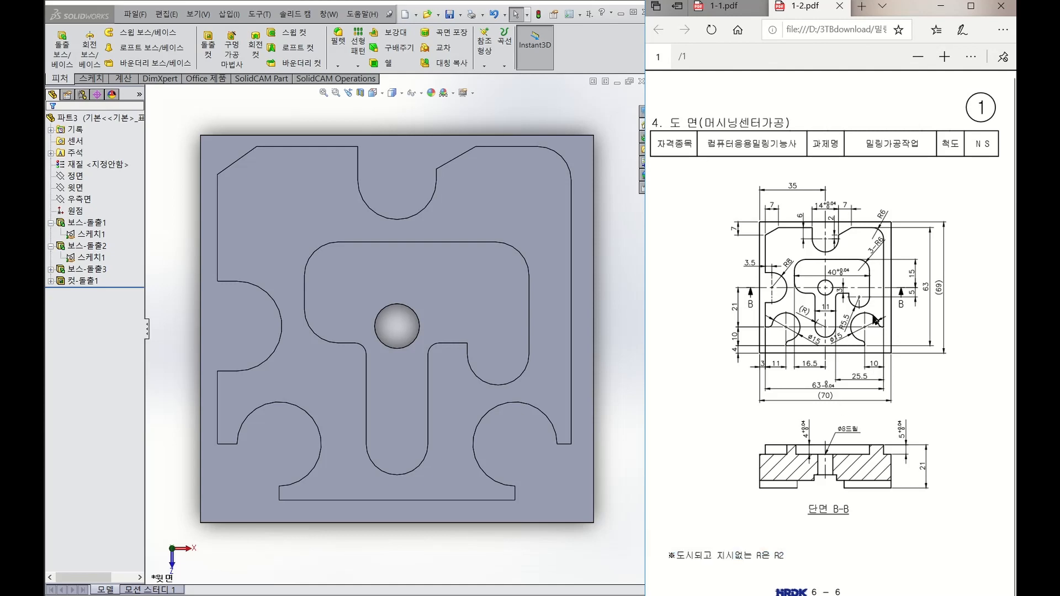
pyautogui.keyDown('ctrl'); pyautogui.scroll(5, 877, 322); pyautogui.keyUp('ctrl')
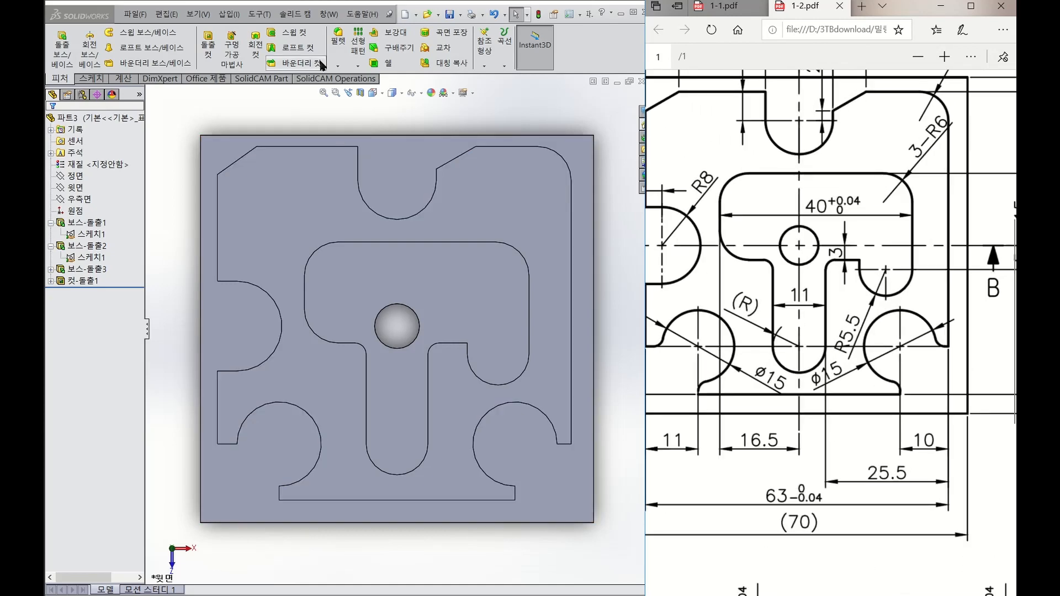
# Fillet the four vertical corner edges beside the two lower 15 mm circular notches with a 2 mm radius.
pyautogui.click(337, 52)
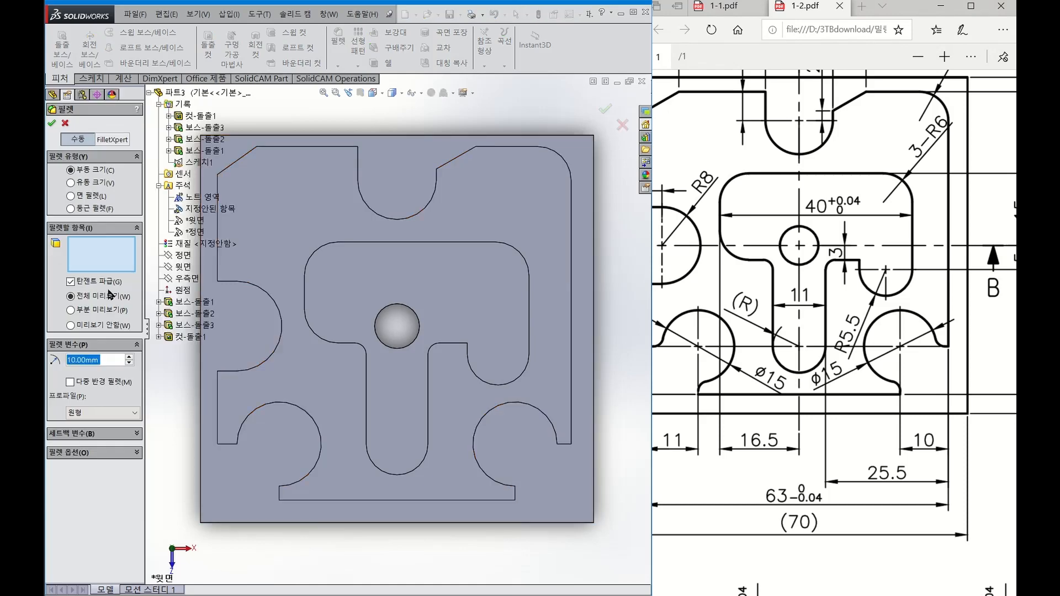
pyautogui.write('2')
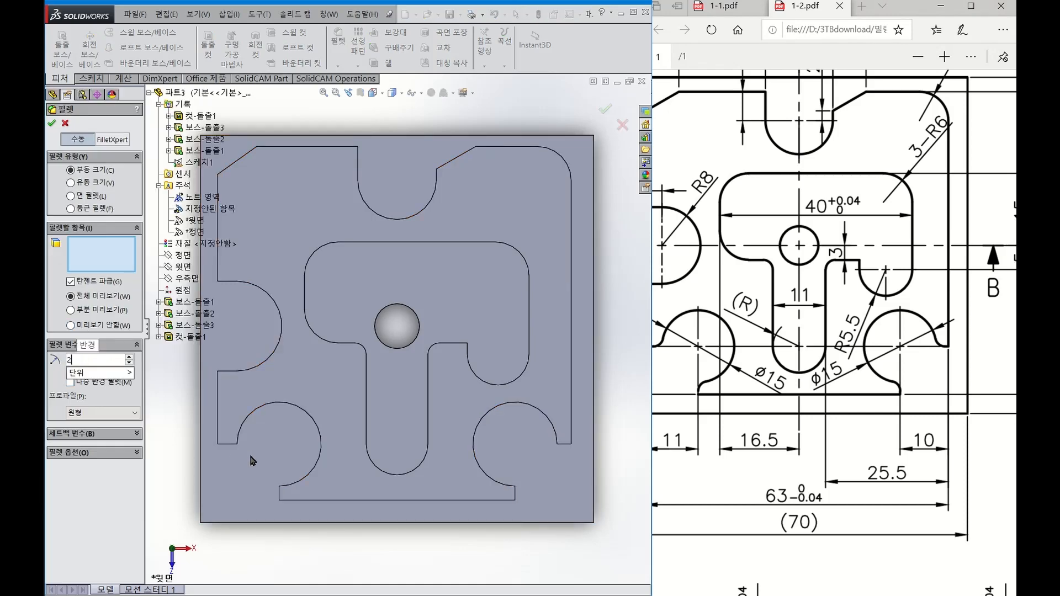
pyautogui.moveTo(270, 472); pyautogui.dragTo(362, 424, button='middle')
pyautogui.click(268, 375)
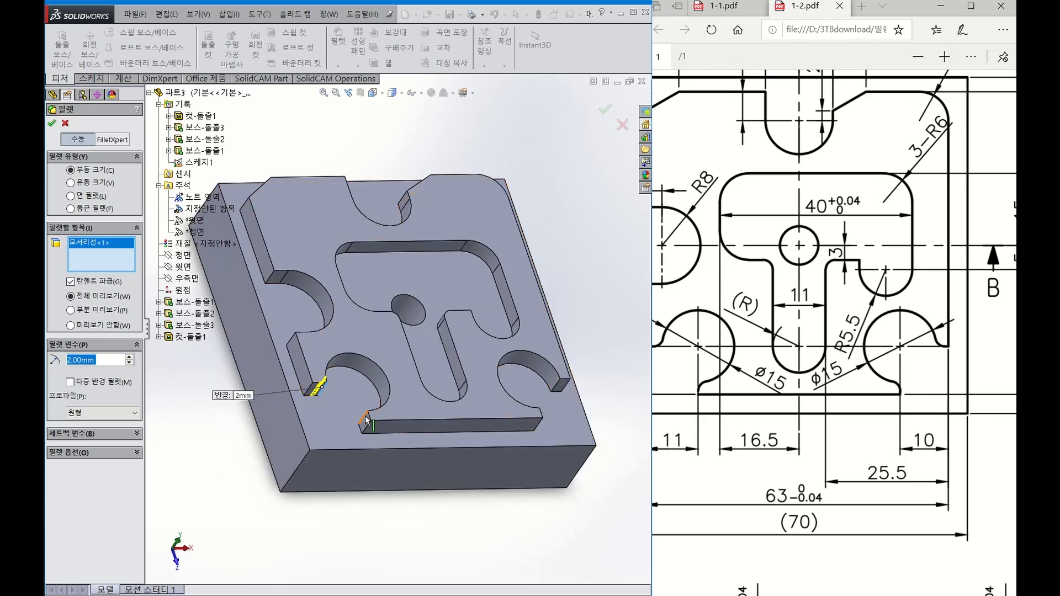
pyautogui.click(366, 420)
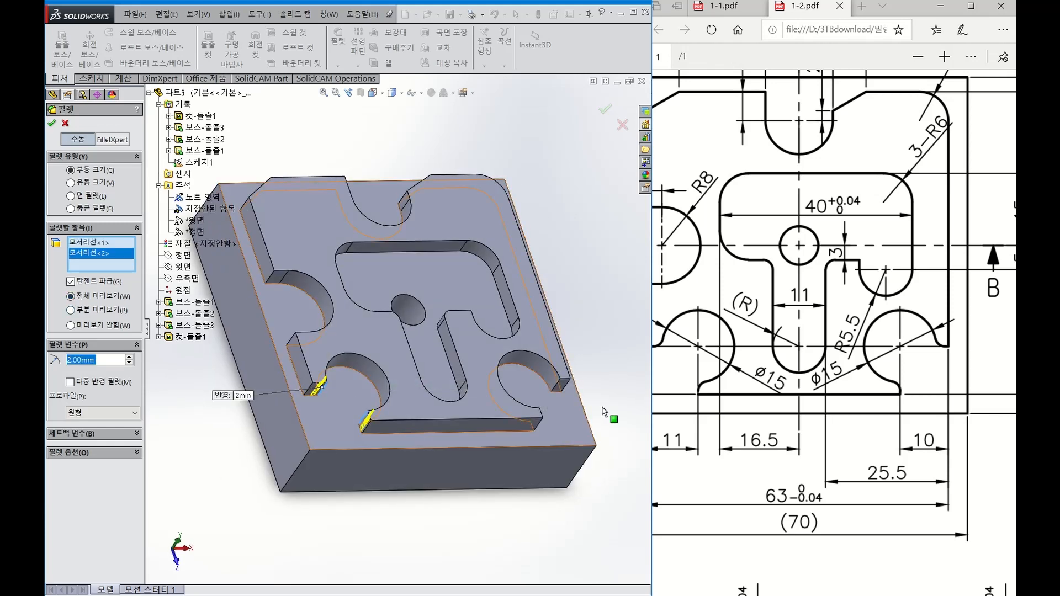
pyautogui.click(559, 390)
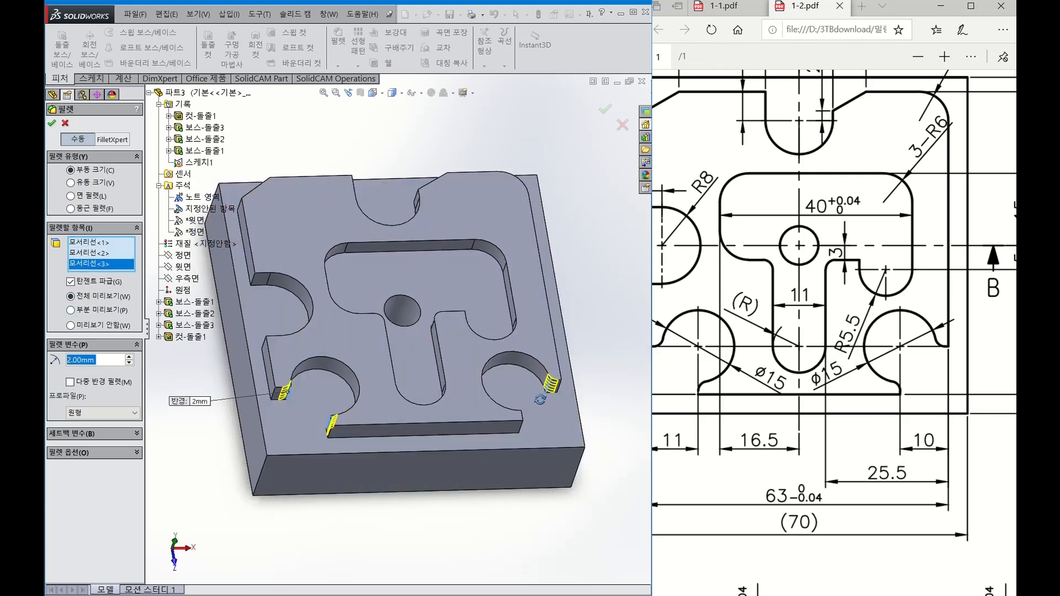
pyautogui.moveTo(559, 390); pyautogui.dragTo(403, 425, button='middle')
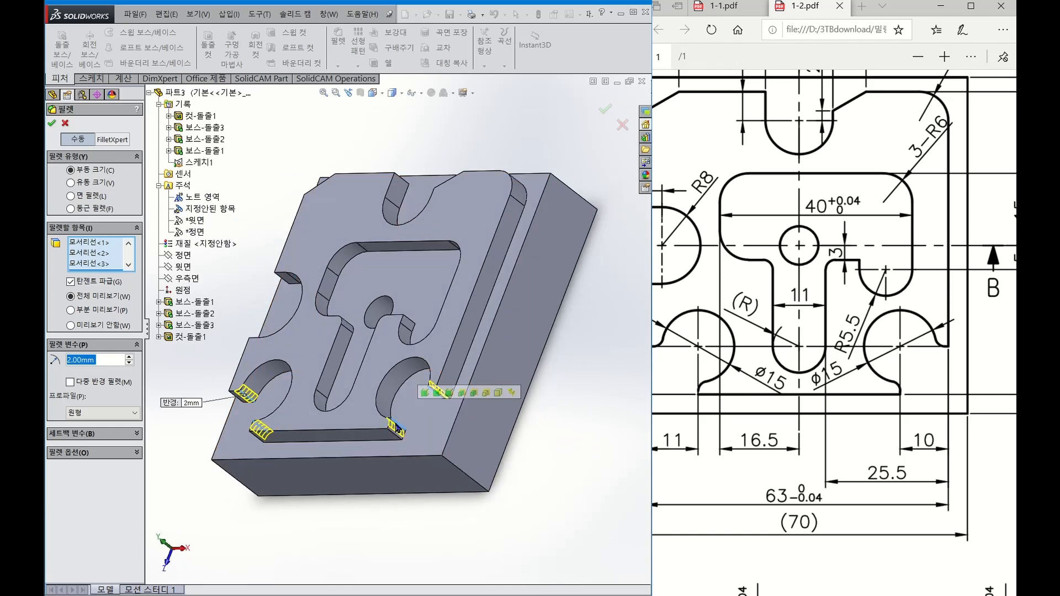
pyautogui.click(398, 429)
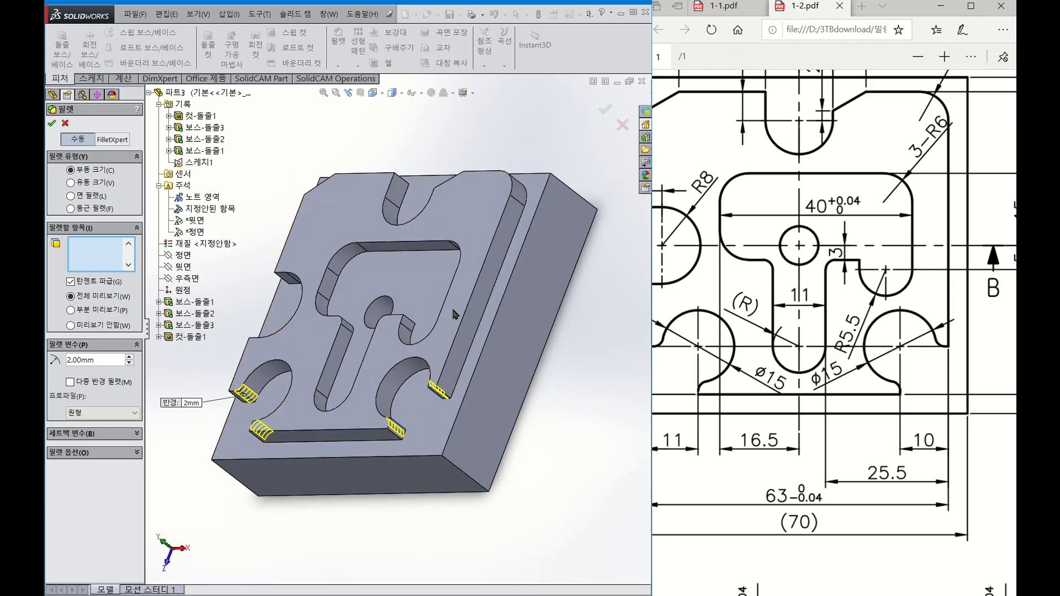
pyautogui.press('Return')
# View the filleted plate from the top and clear the selection.
pyautogui.click(372, 93)
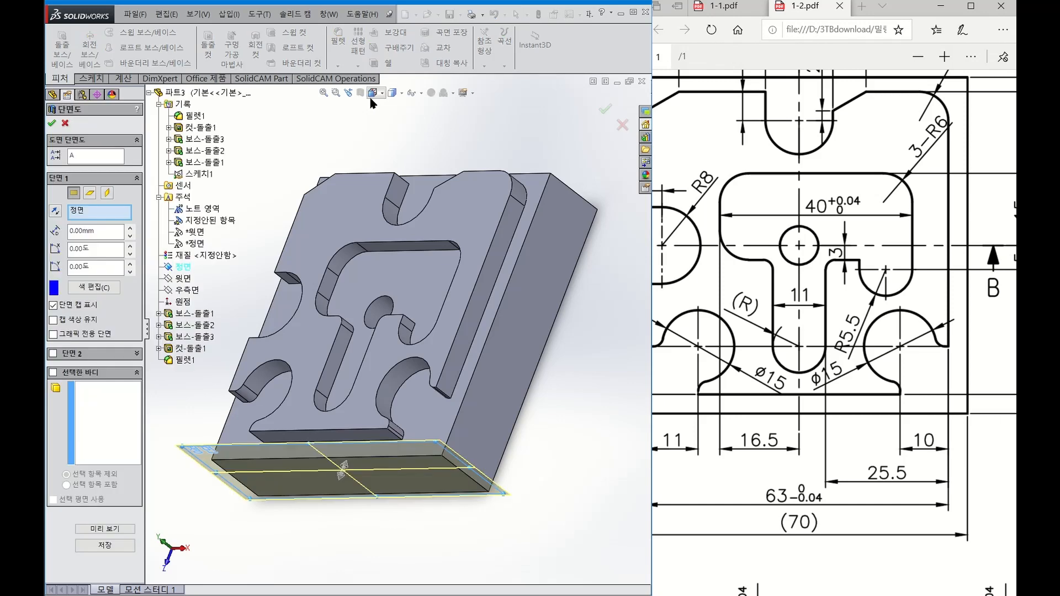
pyautogui.click(363, 95)
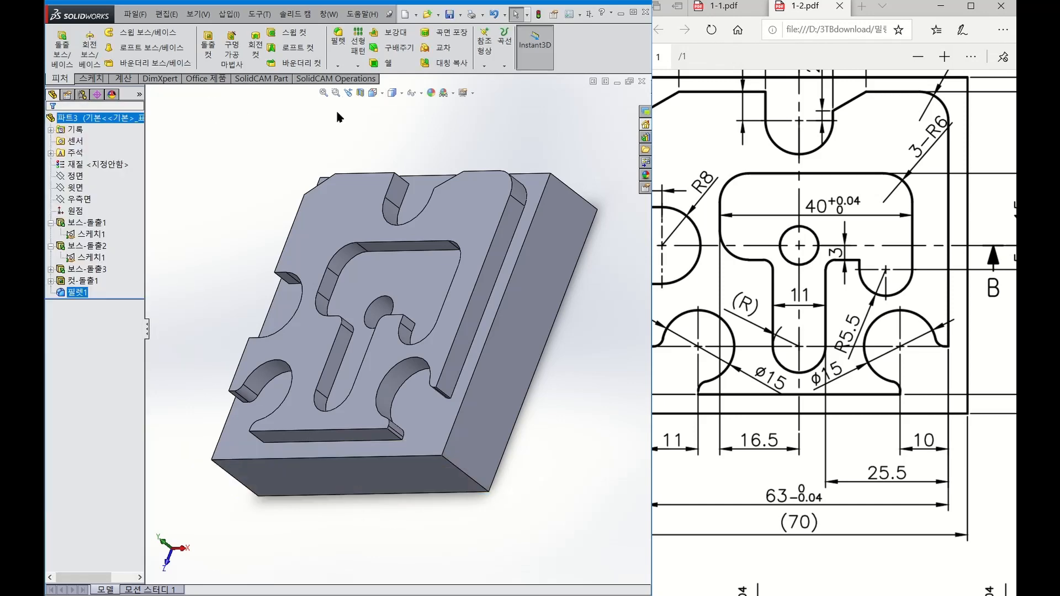
pyautogui.click(372, 92)
pyautogui.click(388, 122)
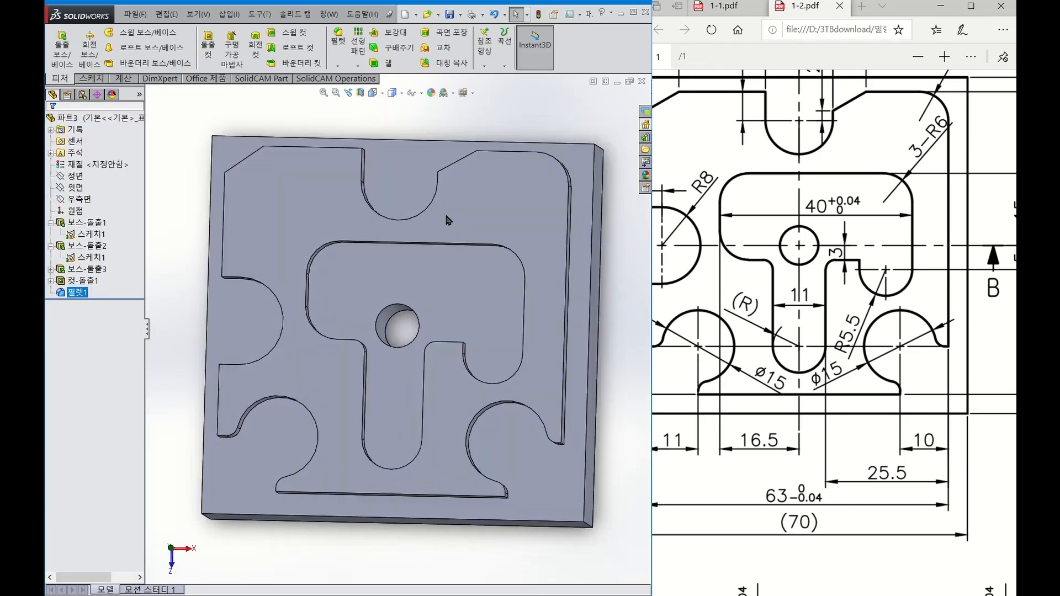
pyautogui.click(610, 342)
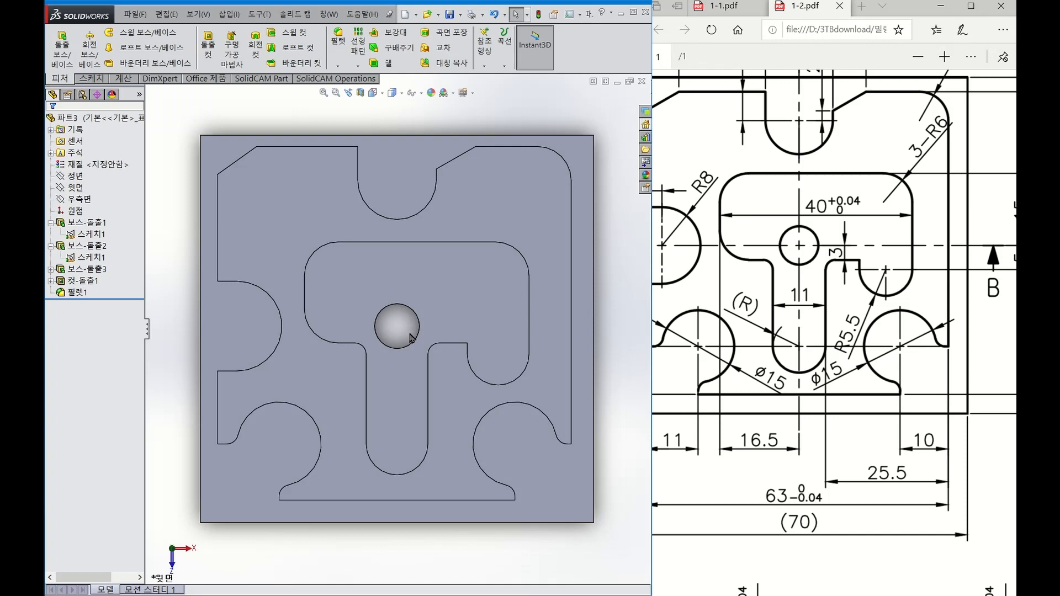
# Sketch a point at the centre of the central hole on the top face of the raised contour.
pyautogui.moveTo(411, 338); pyautogui.dragTo(389, 312, button='middle')
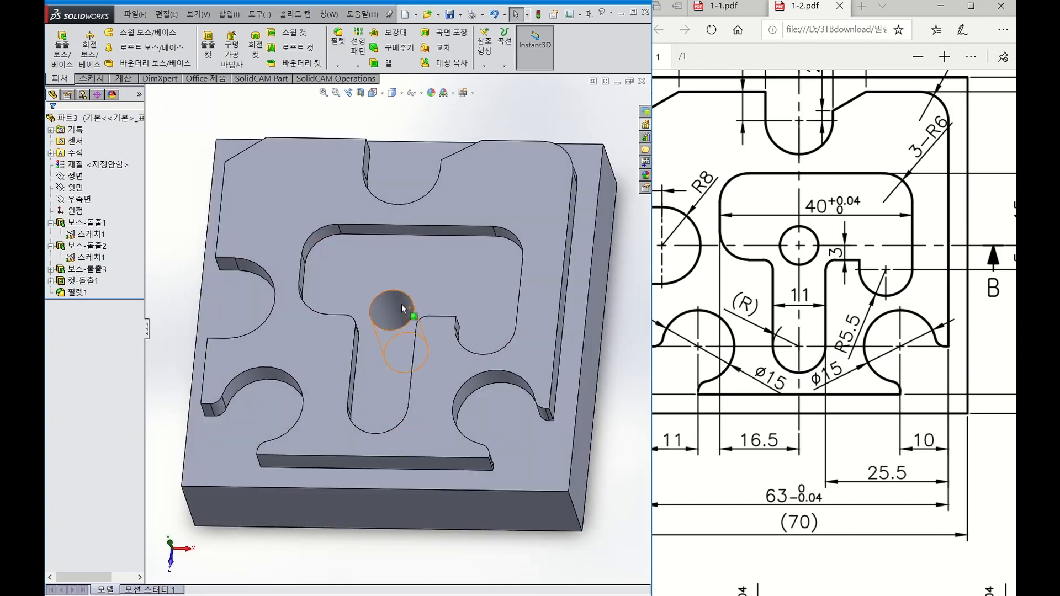
pyautogui.hotkey('ctrl', '5')
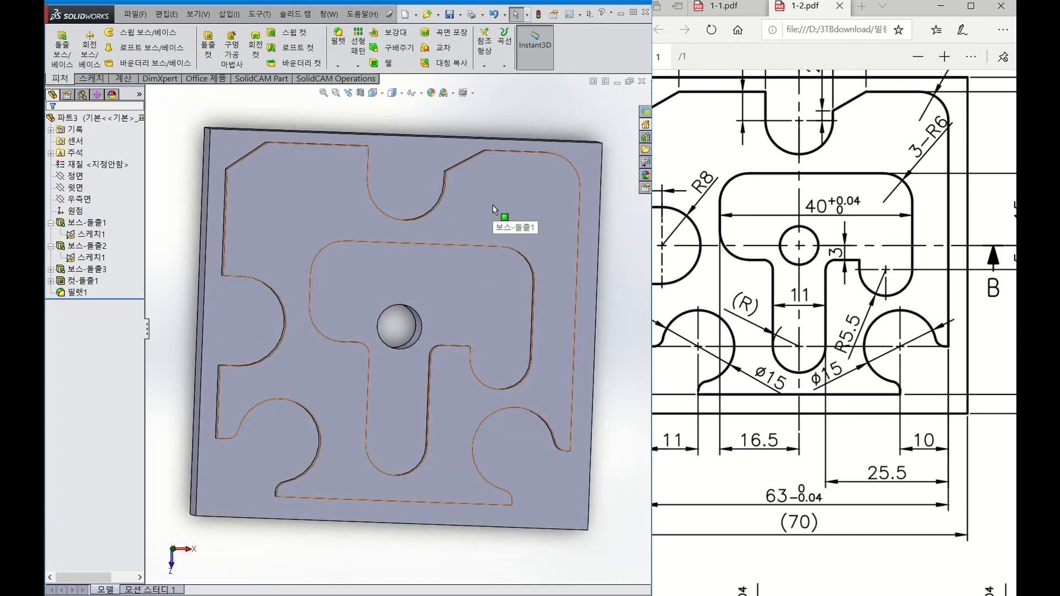
pyautogui.moveTo(509, 313); pyautogui.dragTo(473, 267, button='middle')
pyautogui.scroll(2, 452, 284)
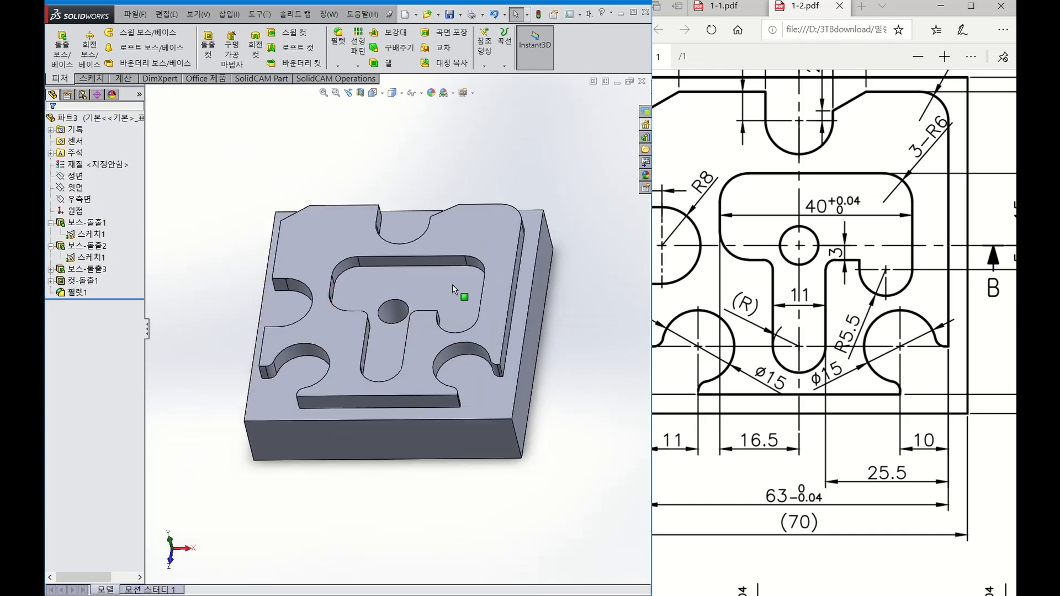
pyautogui.scroll(-2, 452, 285)
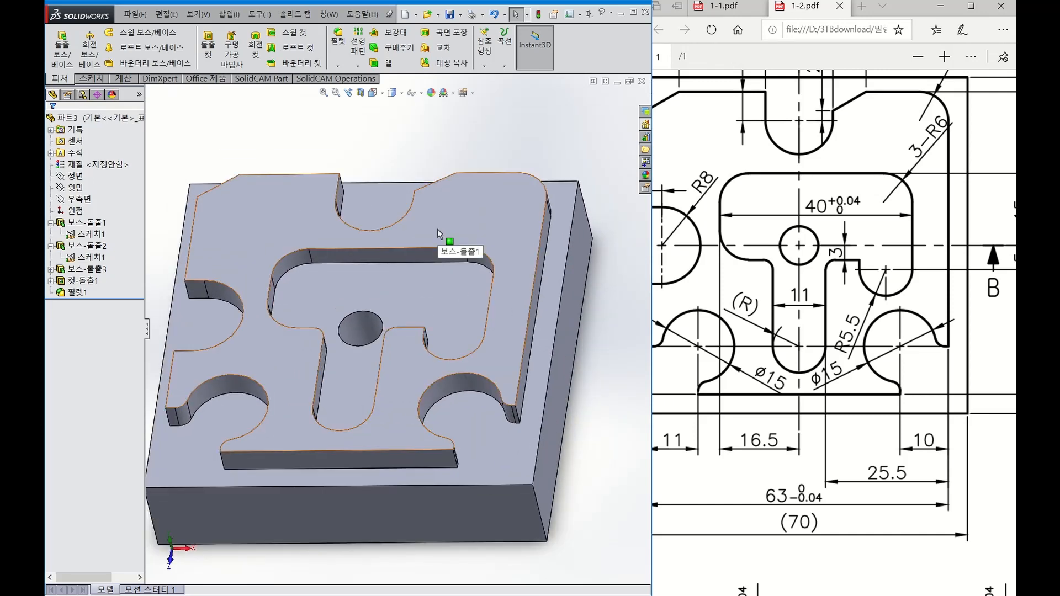
pyautogui.click(438, 234)
pyautogui.rightClick(429, 233)
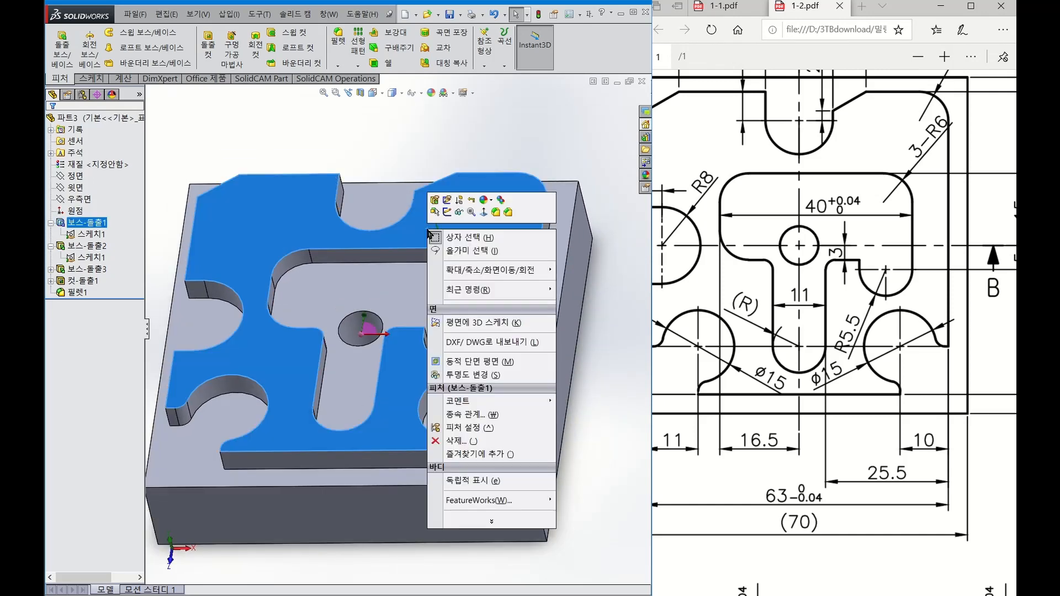
pyautogui.click(451, 217)
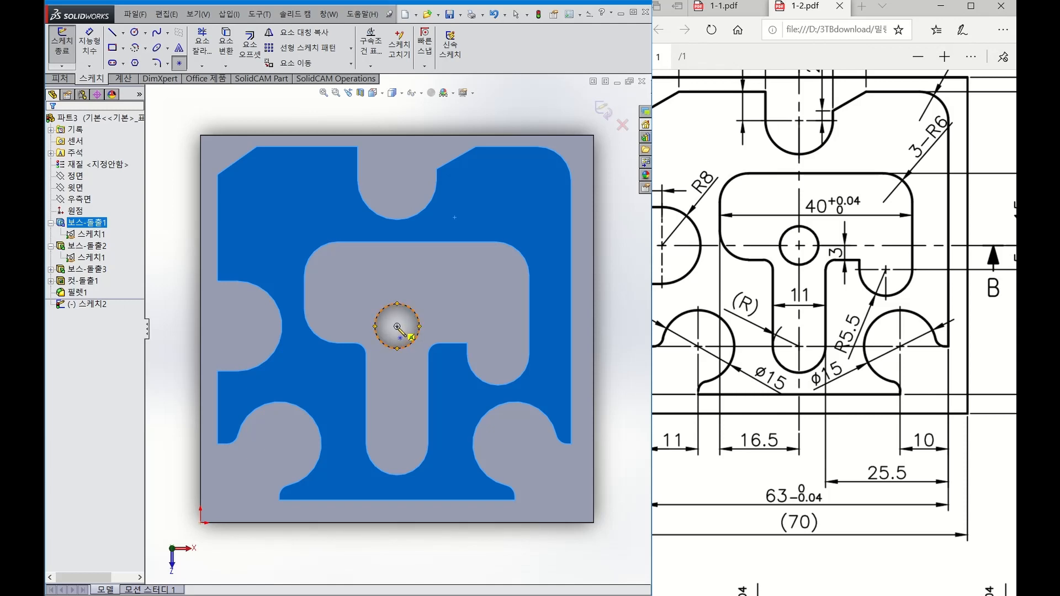
pyautogui.click(398, 327)
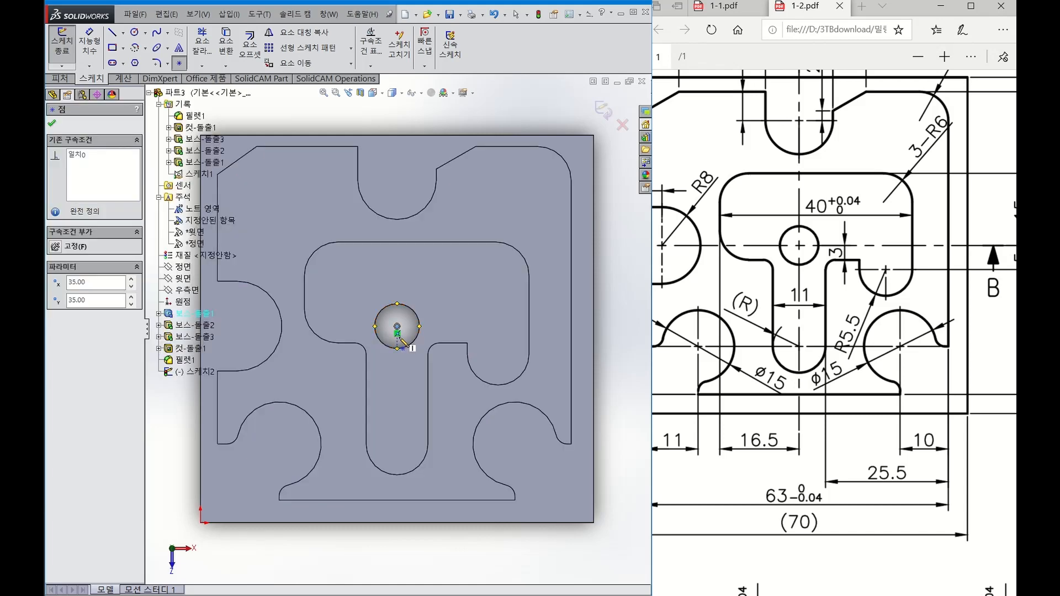
pyautogui.click(51, 125)
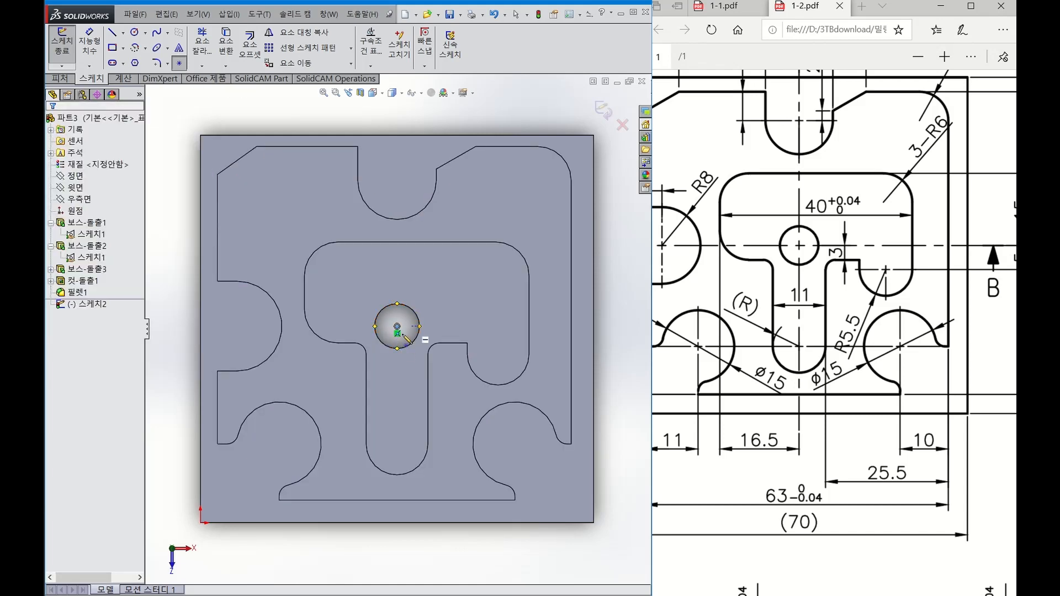
# Check the centre point from the top view and close the sketch.
pyautogui.press('f')
pyautogui.moveTo(434, 364)
pyautogui.mouseDown(button='middle')
pyautogui.moveTo(398, 292)
pyautogui.moveTo(404, 358)
pyautogui.mouseUp(button='middle')
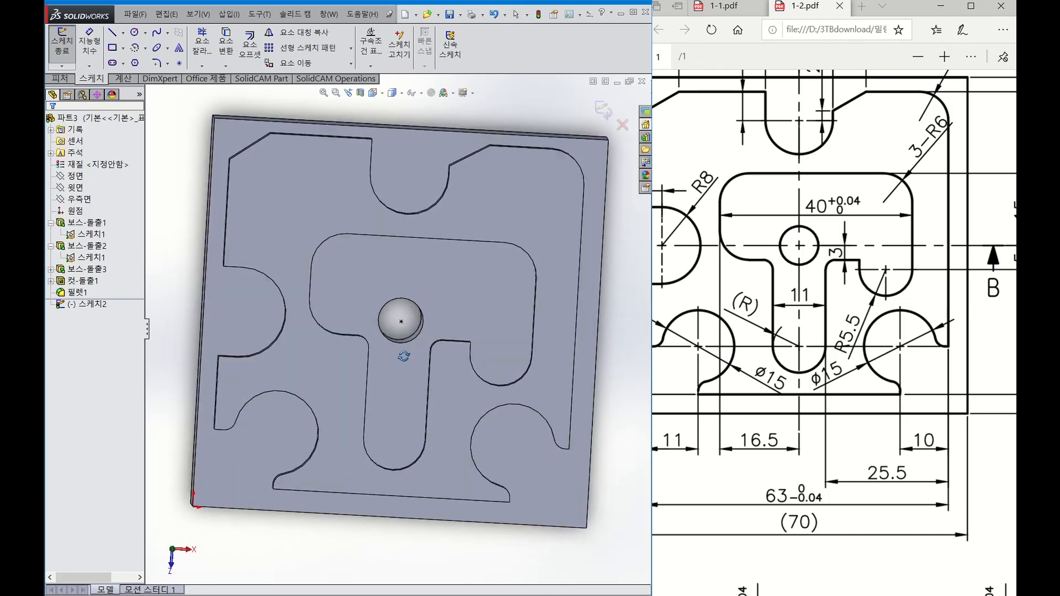
pyautogui.click(373, 93)
pyautogui.click(395, 130)
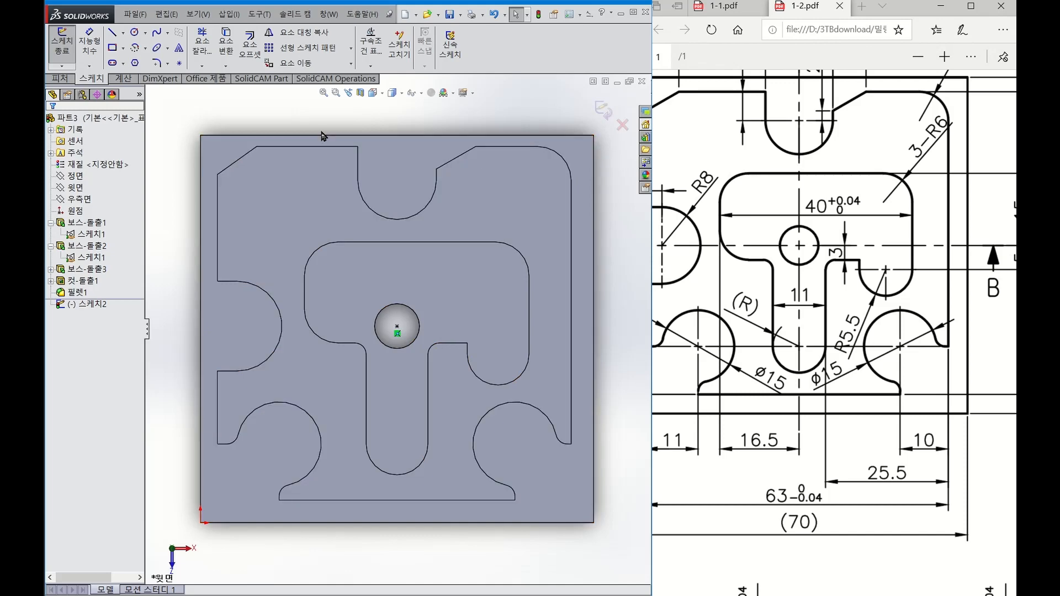
pyautogui.click(605, 114)
pyautogui.moveTo(556, 221)
pyautogui.mouseDown(button='middle')
pyautogui.moveTo(495, 241)
pyautogui.moveTo(562, 184)
pyautogui.moveTo(480, 184)
pyautogui.moveTo(529, 186)
pyautogui.moveTo(549, 237)
pyautogui.mouseUp(button='middle')
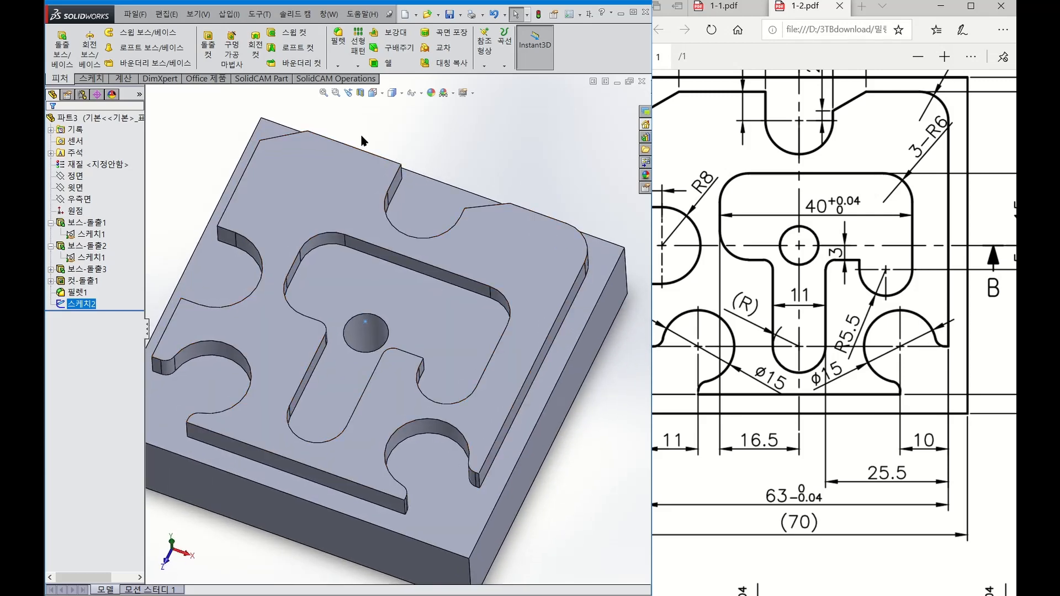